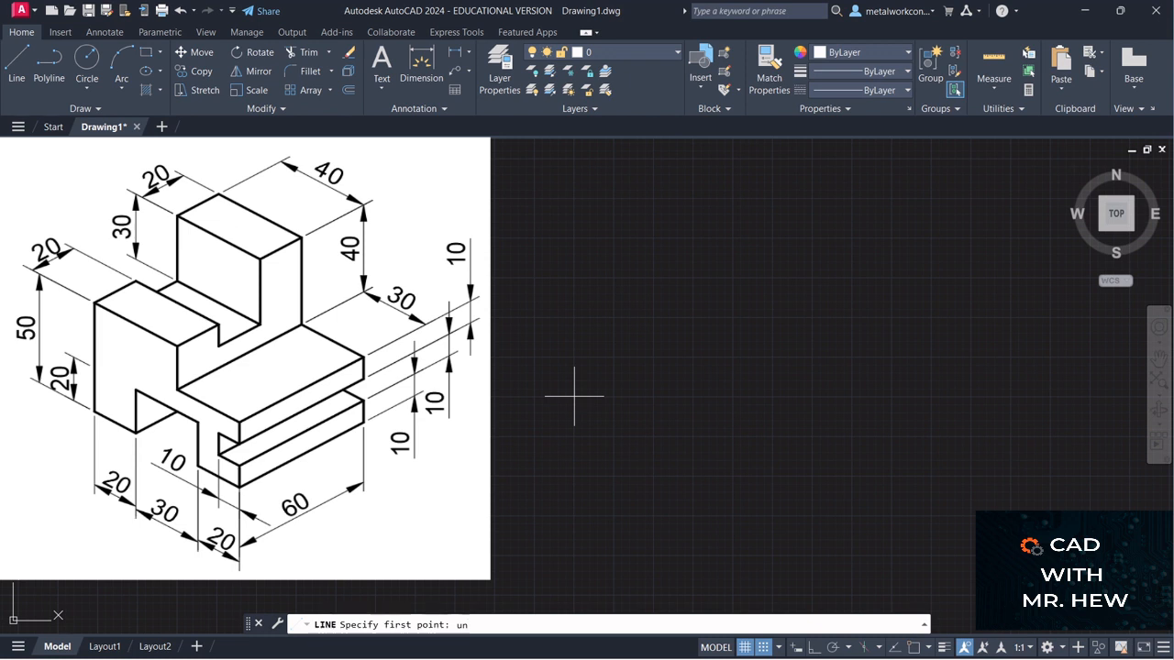
# Turn on dynamic input and cancel the active Line command
pyautogui.press('Return')
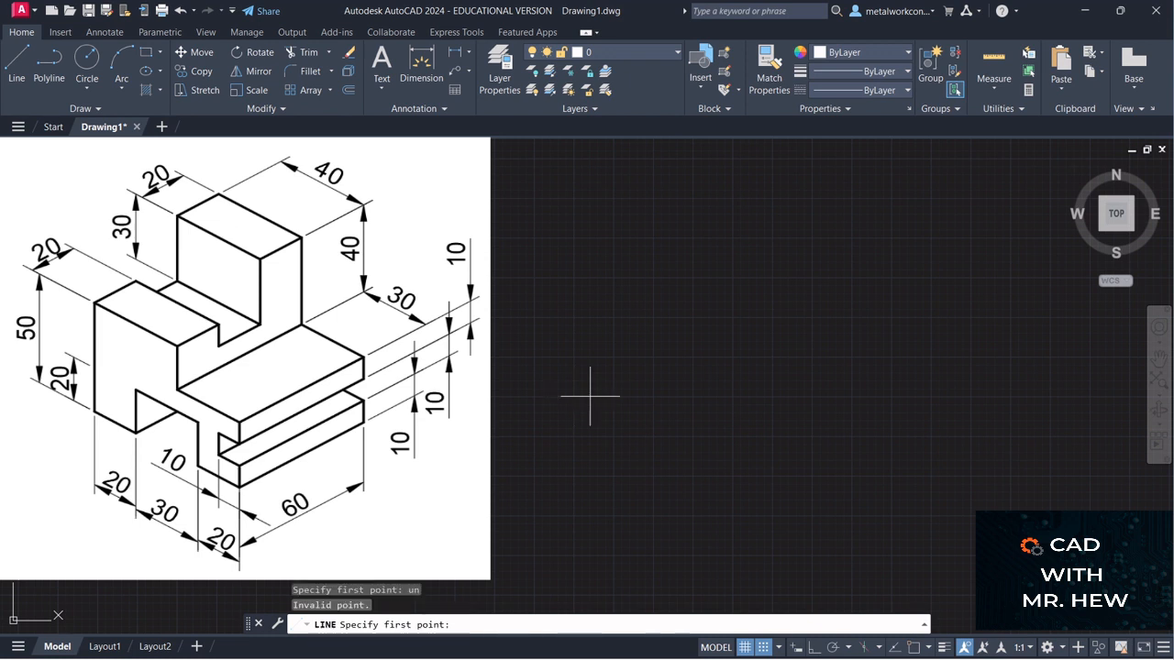
pyautogui.click(794, 648)
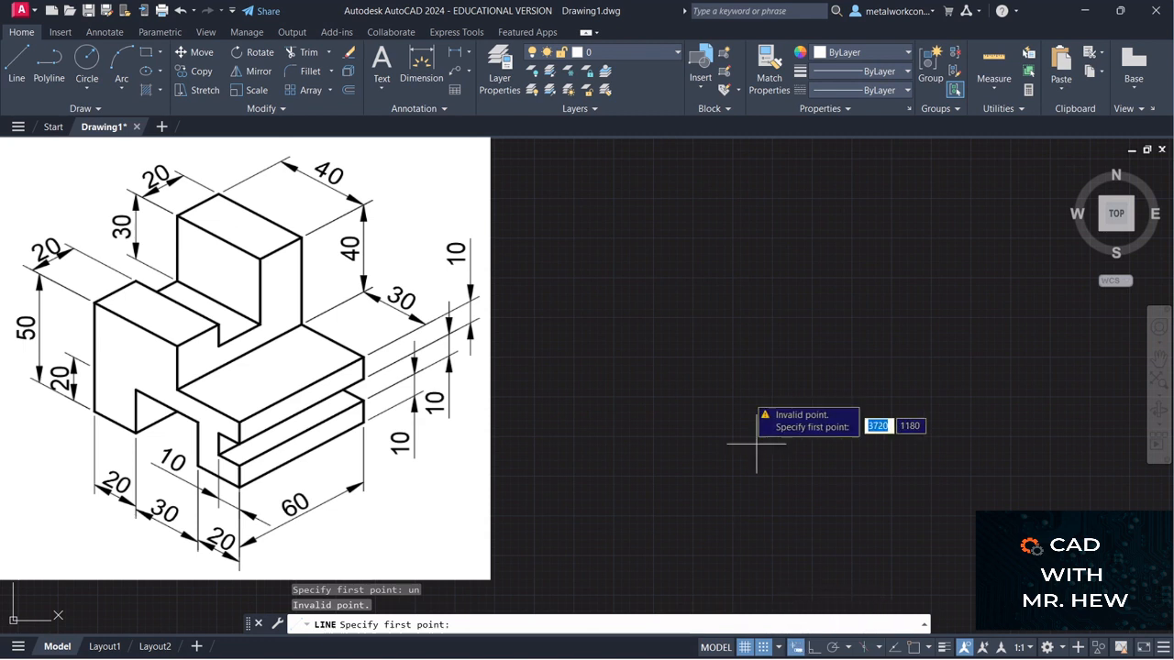
pyautogui.press('Escape')
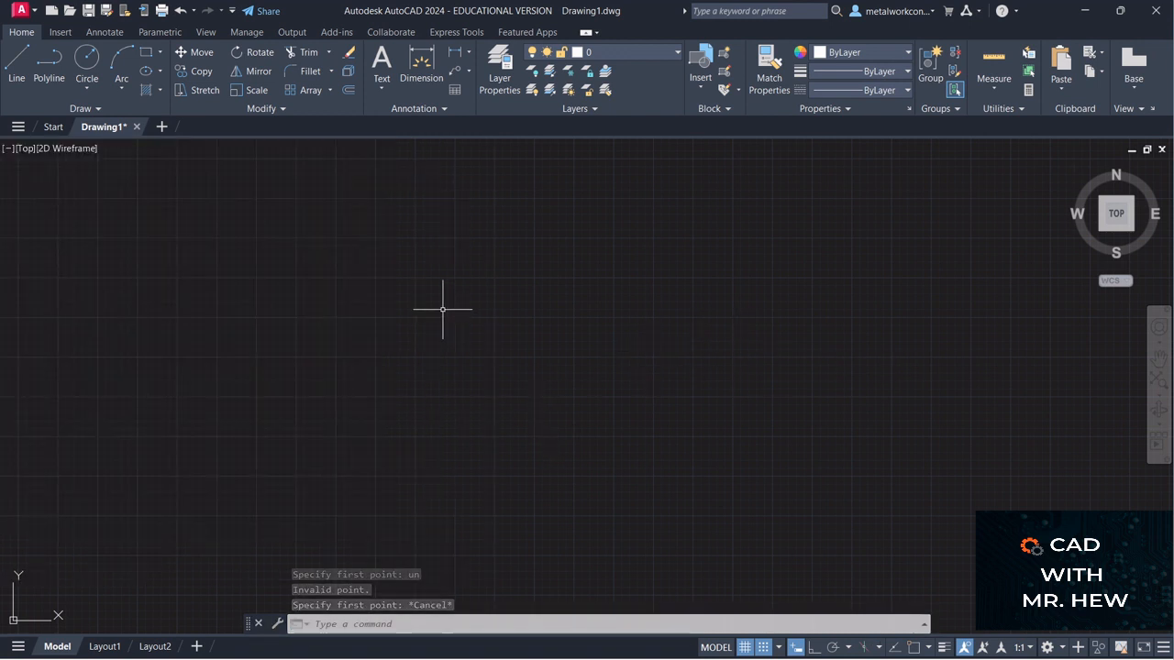
# Set the drawing units' length precision to two decimal places (0.00), keeping decimal type and millimetres
pyautogui.write('un')
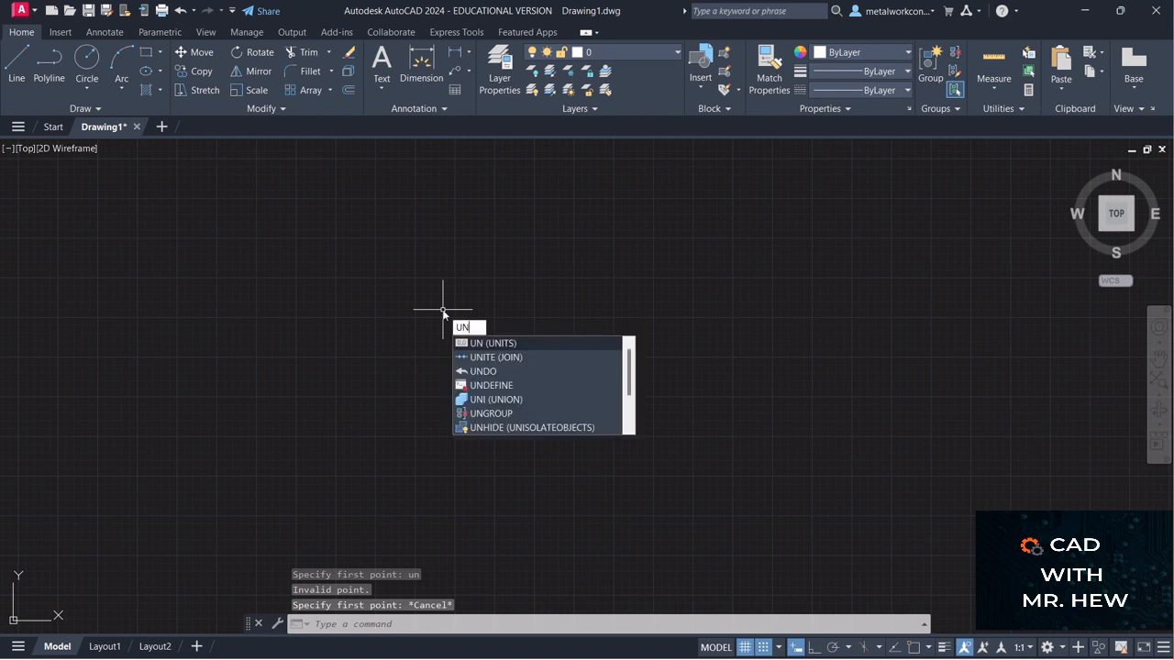
pyautogui.press('Return')
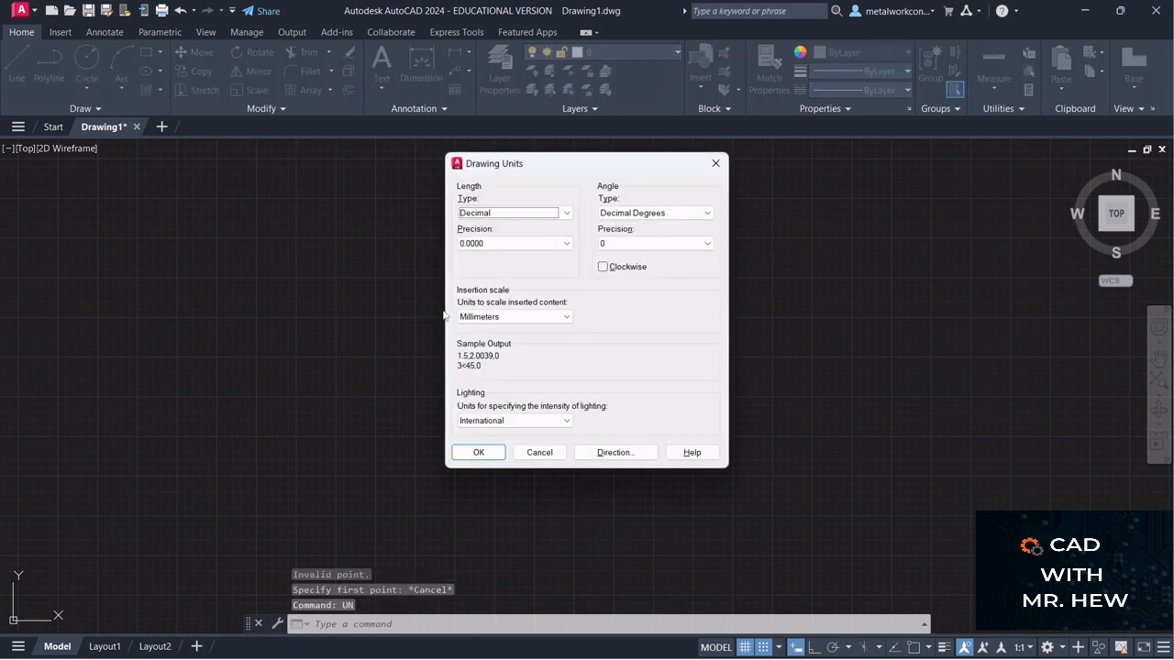
pyautogui.click(566, 244)
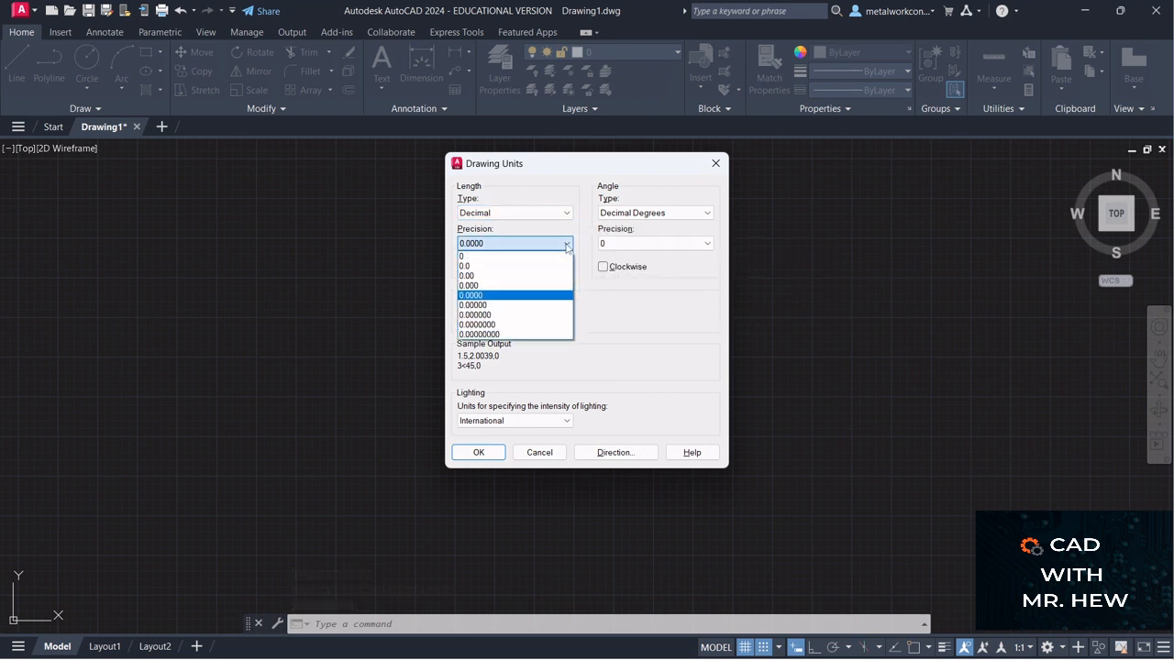
pyautogui.click(518, 276)
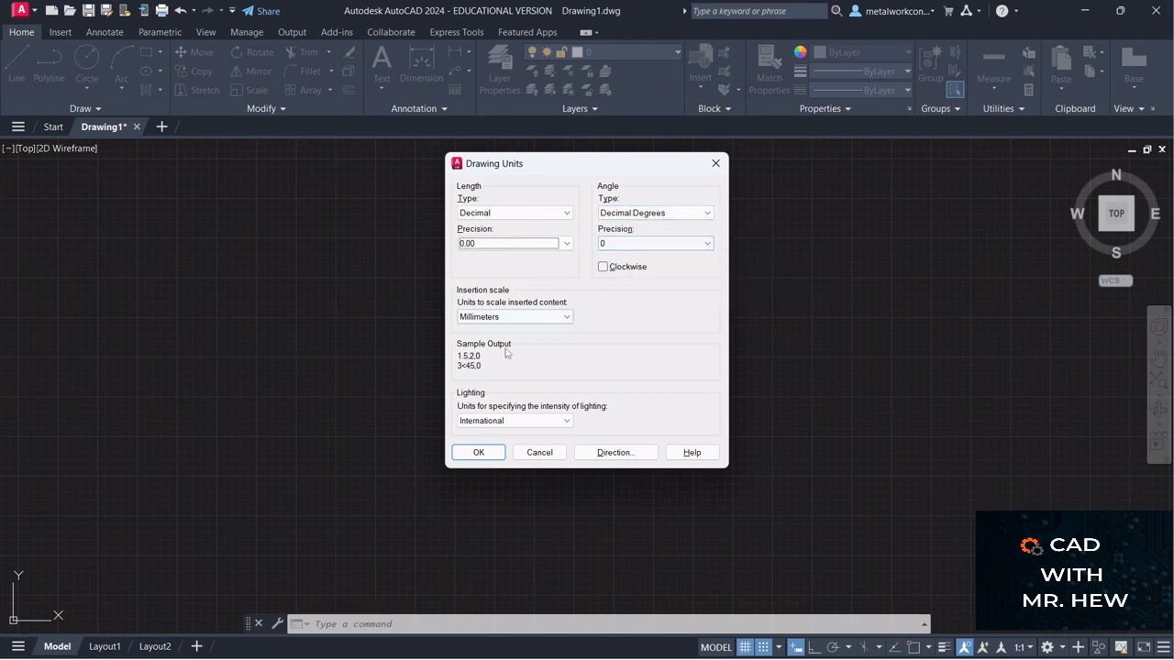
pyautogui.click(478, 452)
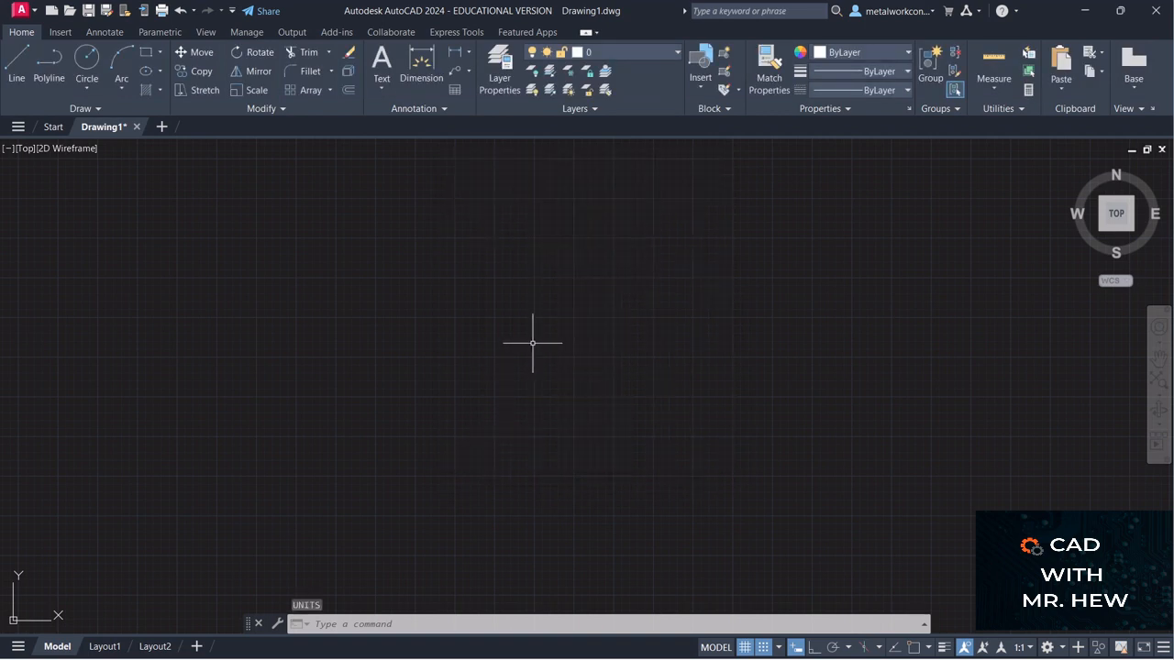
# Accept a grid spacing of 10.00 and check the snap spacing setting without changing it
pyautogui.write('grid')
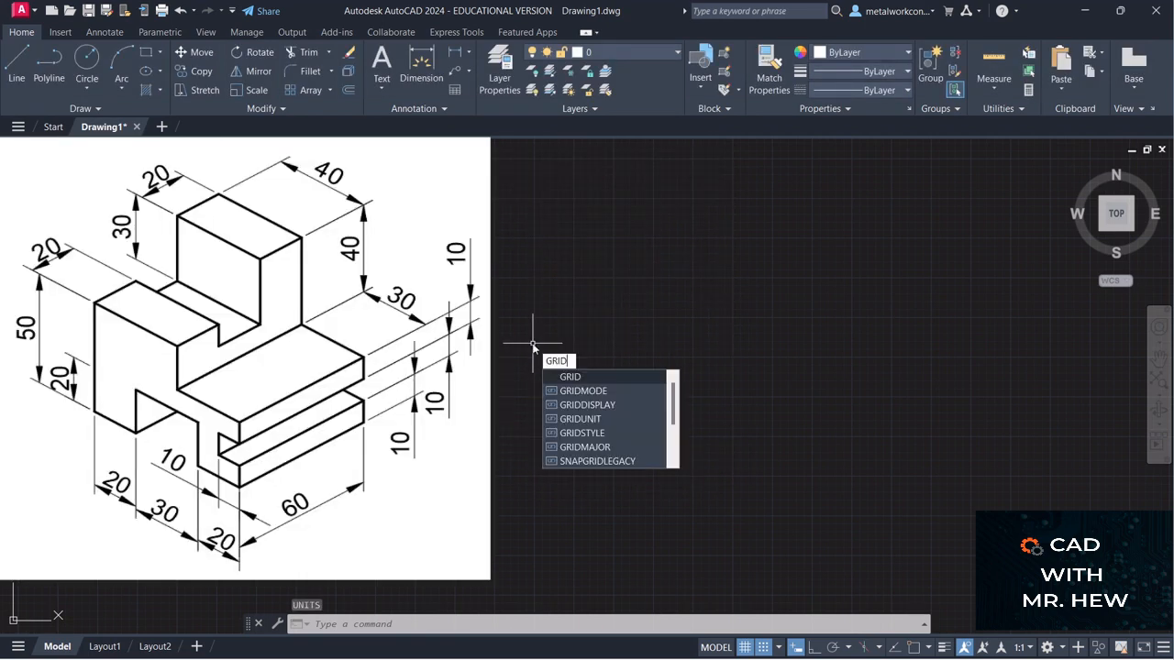
pyautogui.press('Return')
pyautogui.press('Return')
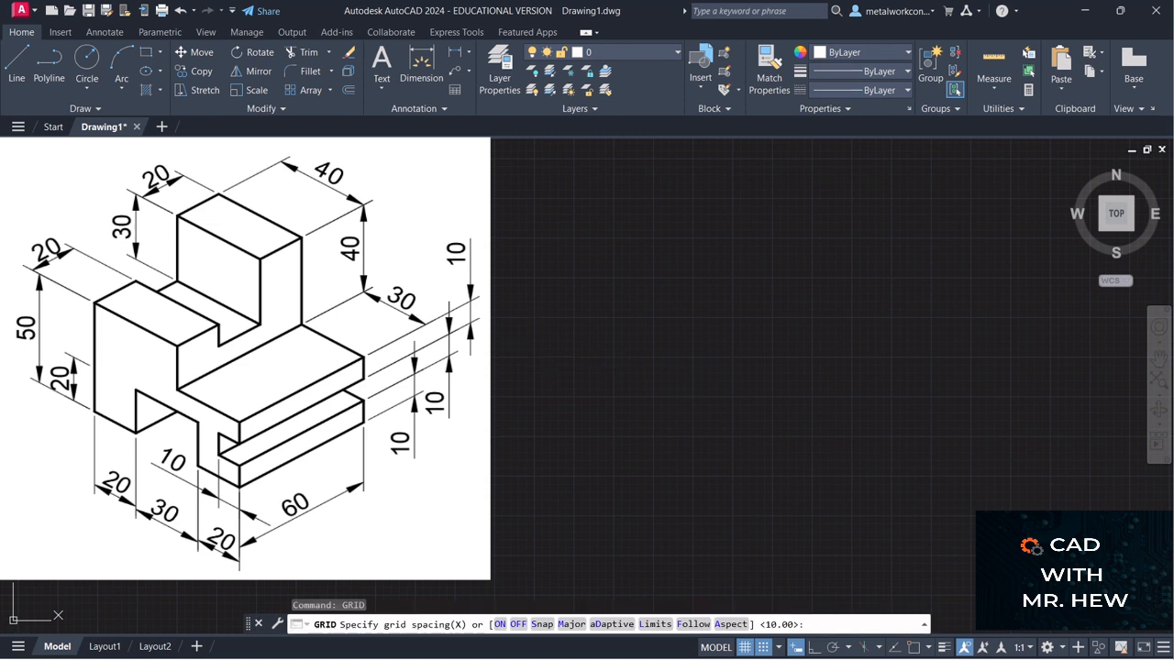
pyautogui.write('snap')
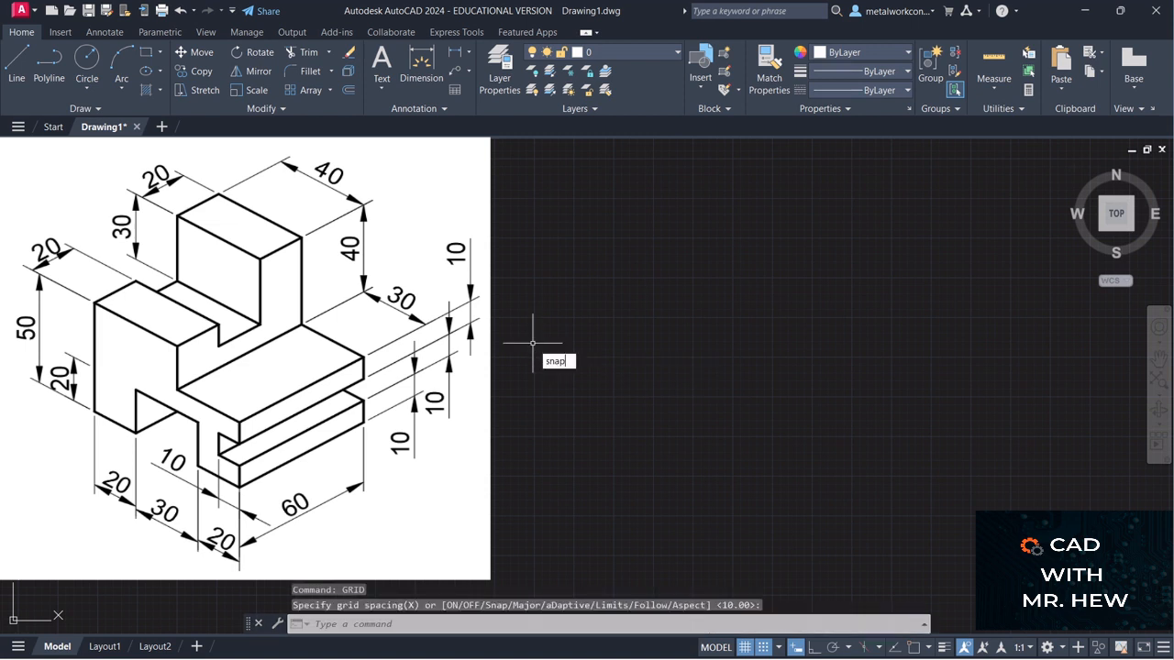
pyautogui.press('Return')
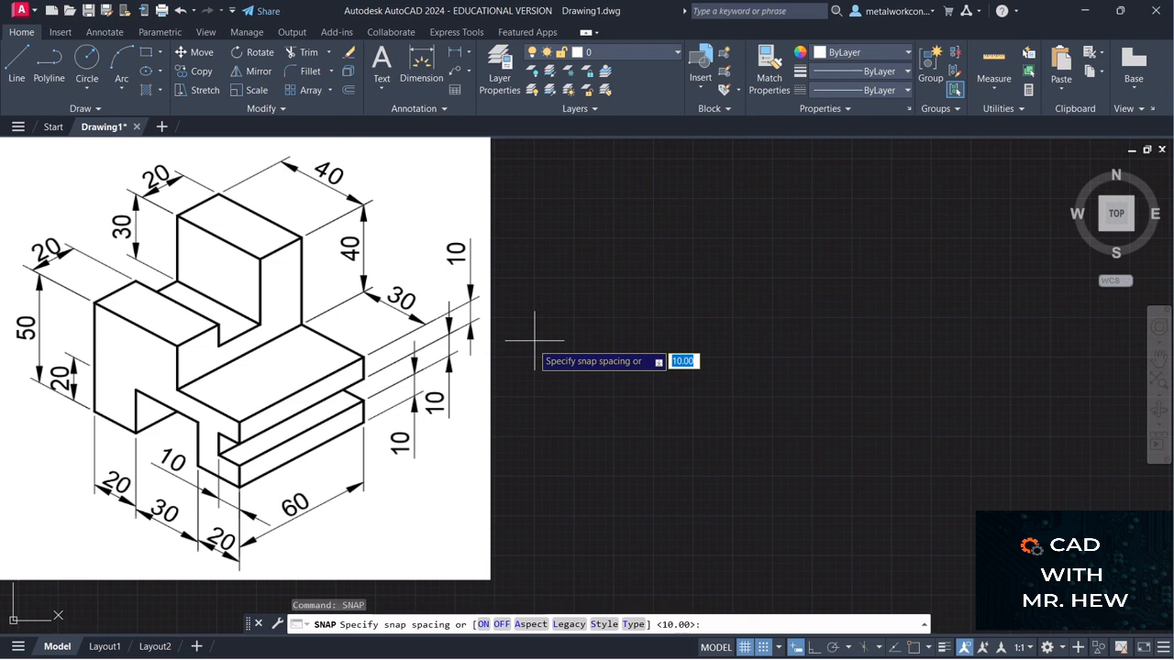
pyautogui.press('Escape')
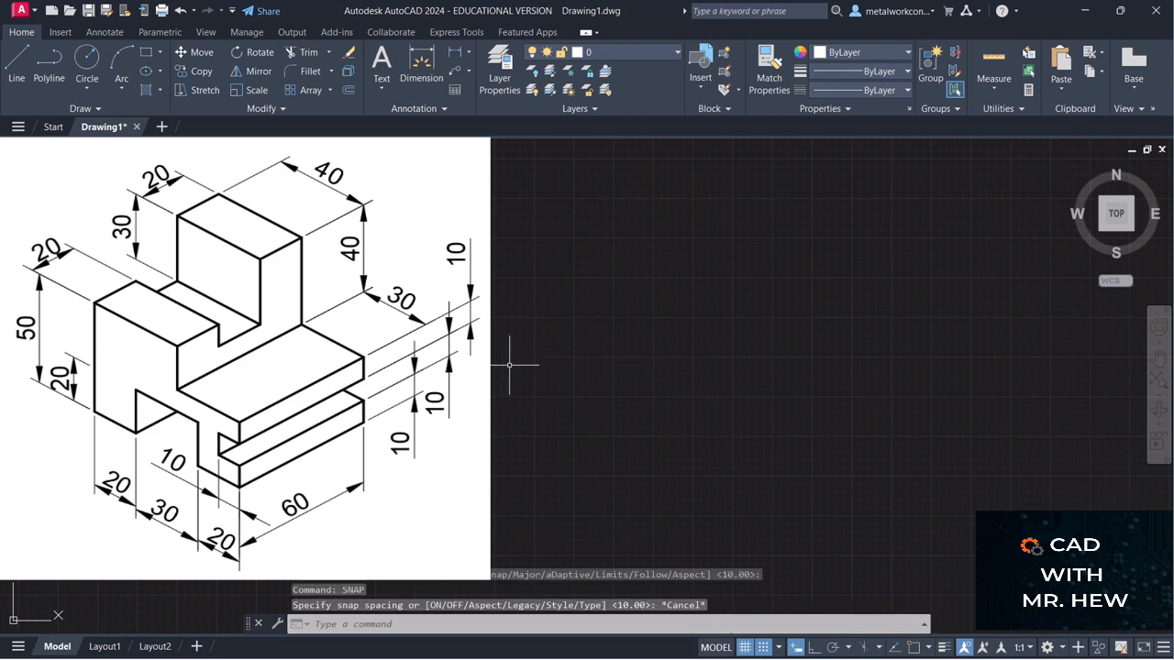
# Create two new layers named construction and text
pyautogui.click(495, 81)
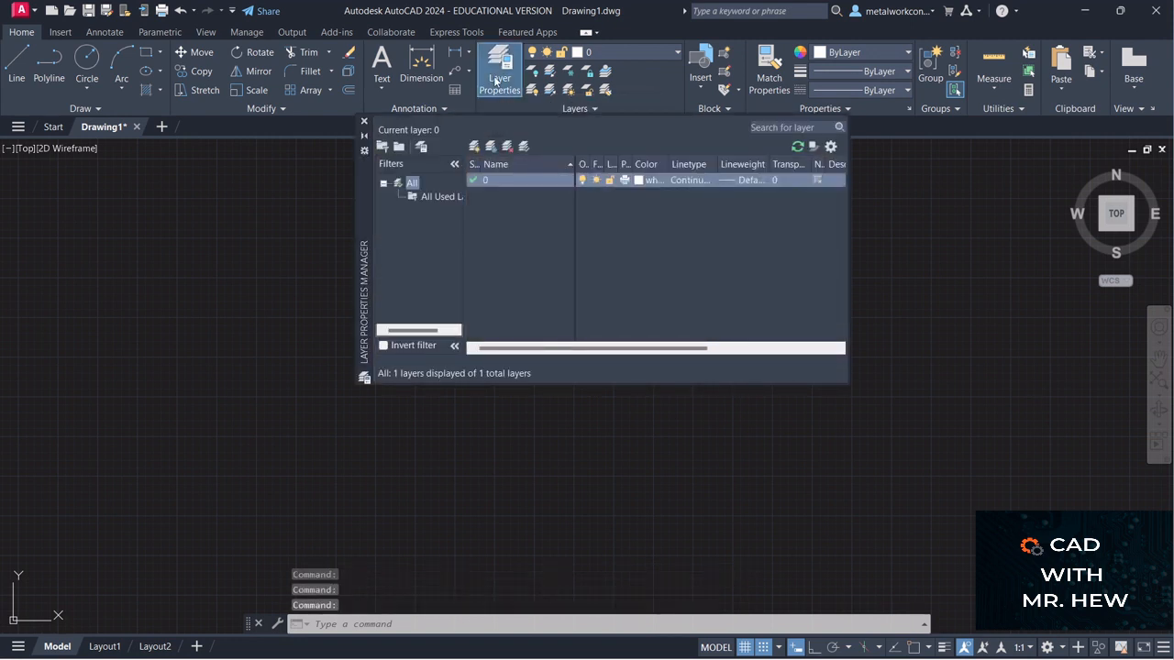
pyautogui.click(474, 147)
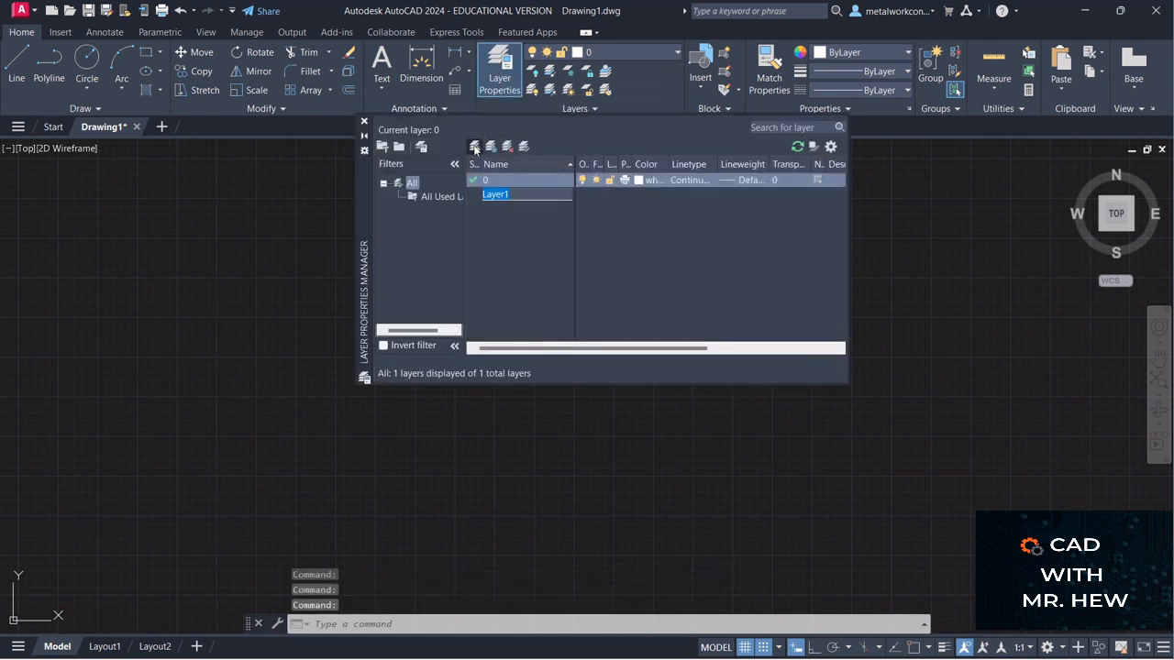
pyautogui.write('con')
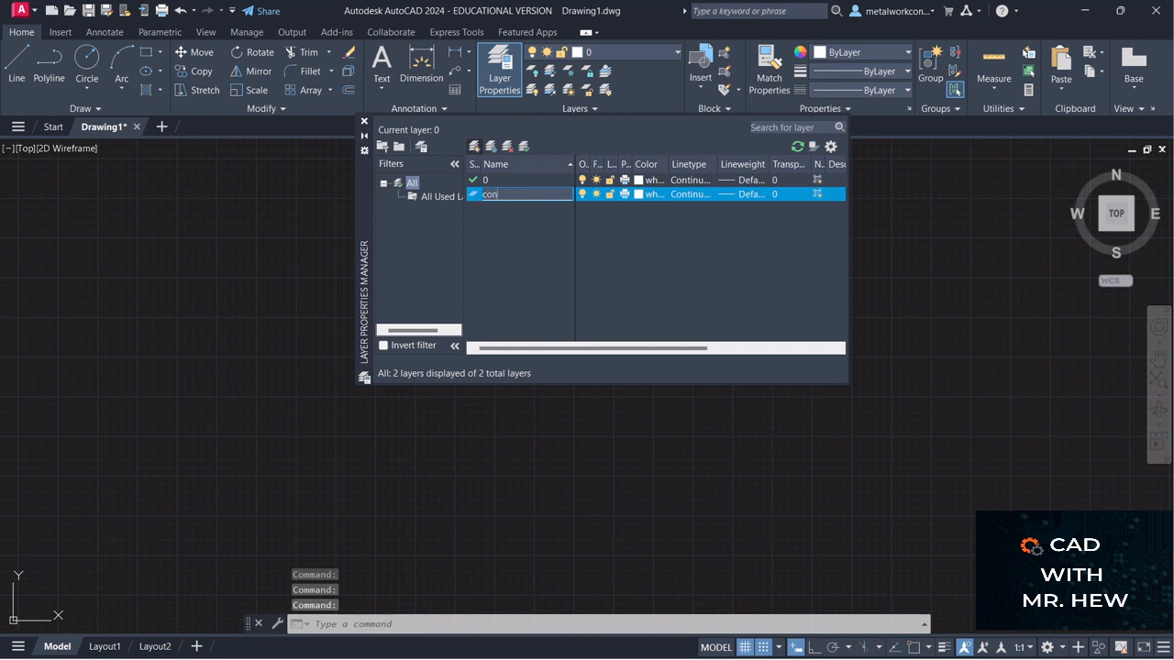
pyautogui.write('struction')
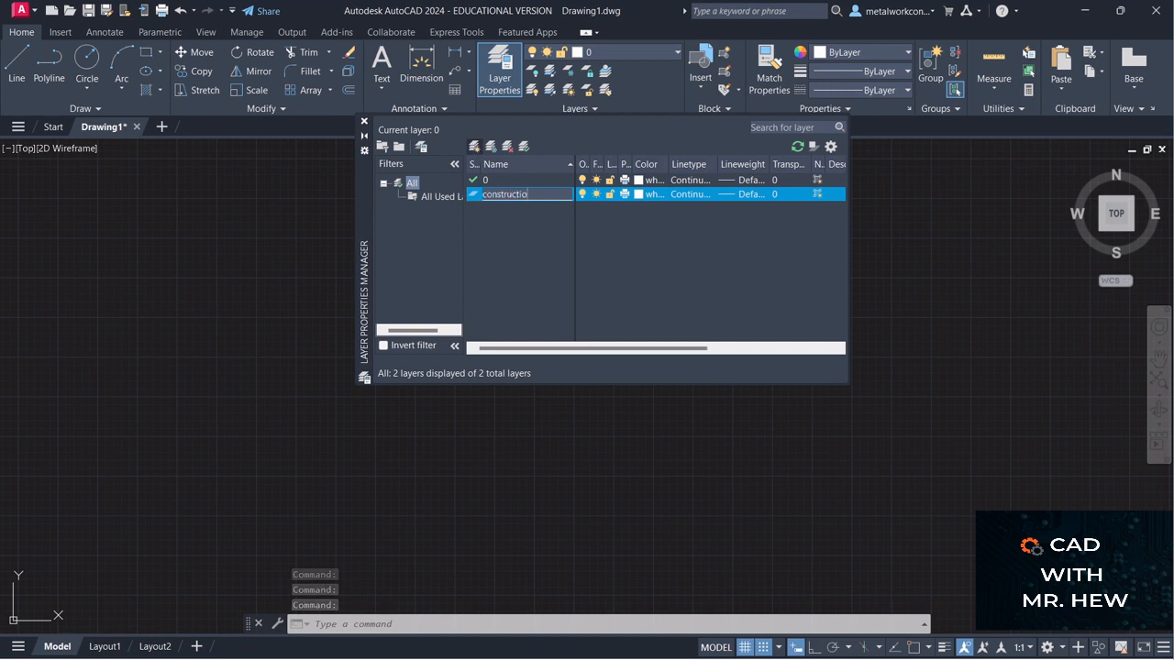
pyautogui.click(472, 149)
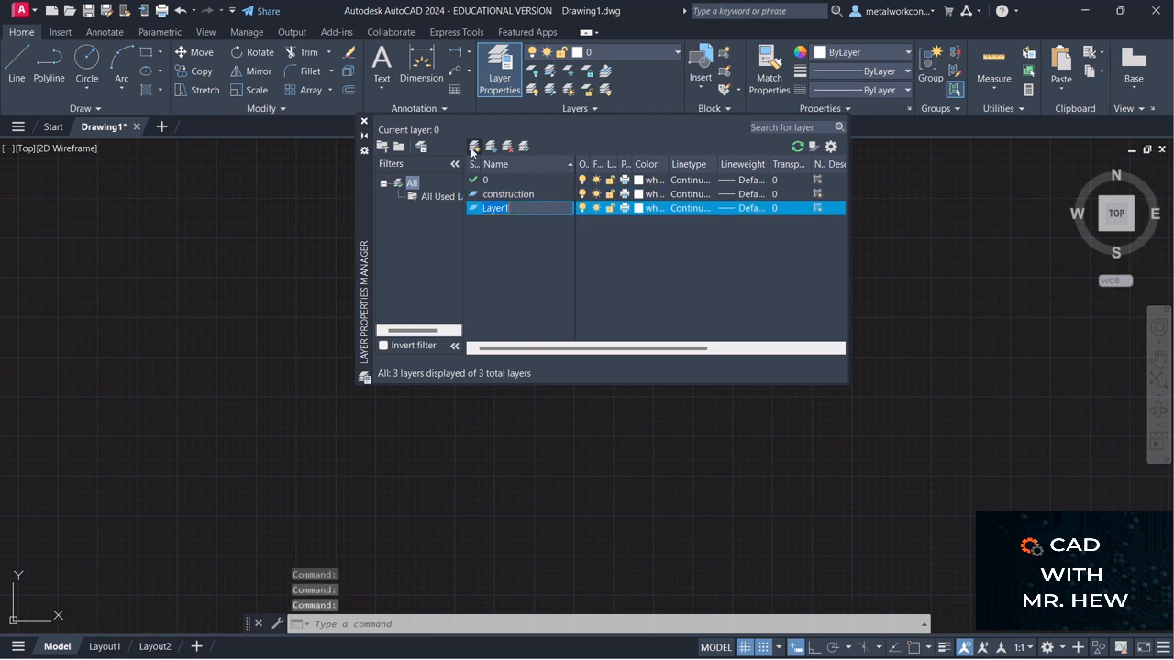
pyautogui.write('text')
pyautogui.press('Return')
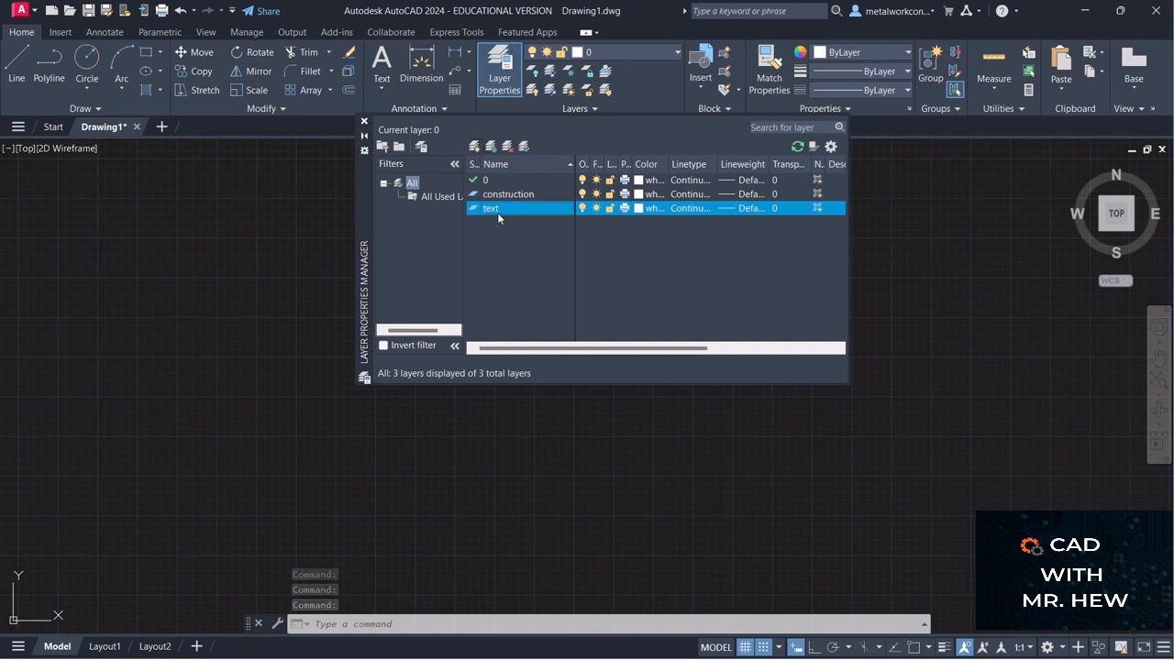
# Create a layer named outline and set its lineweight to 0.30 mm
pyautogui.click(475, 145)
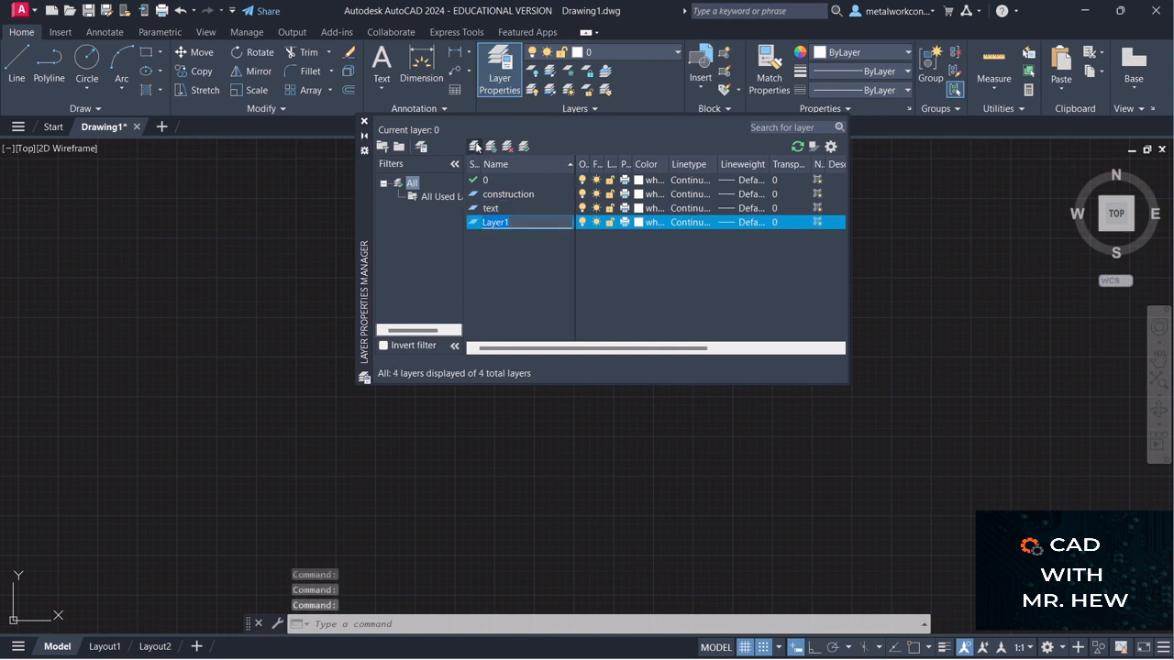
pyautogui.write('outline')
pyautogui.click(728, 223)
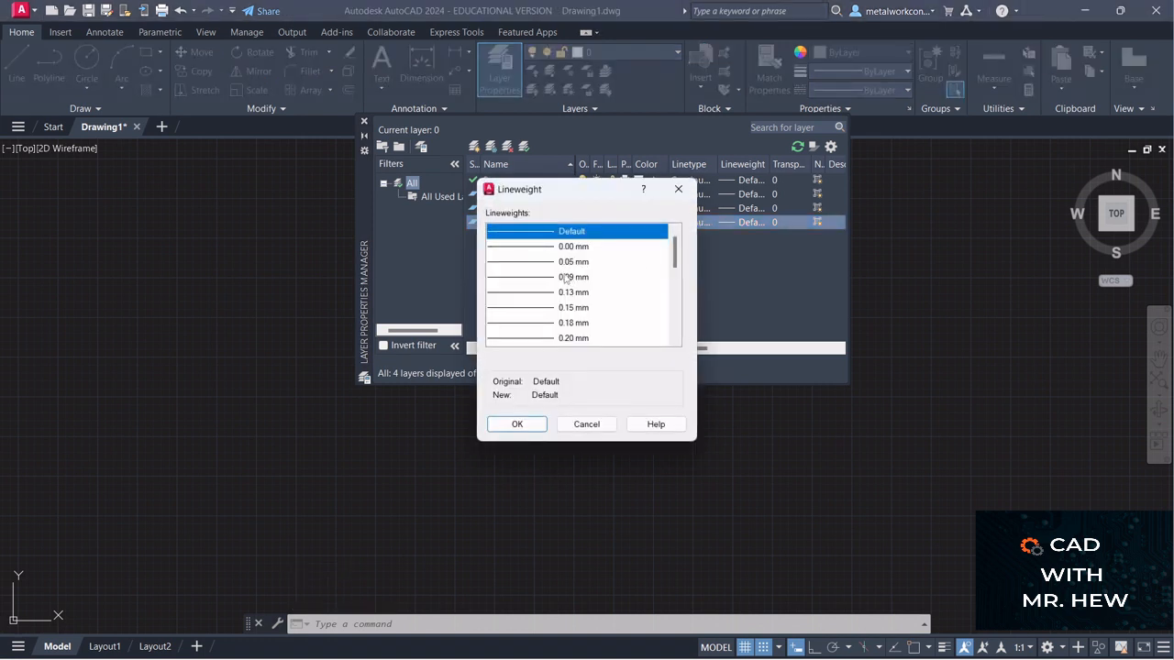
pyautogui.scroll(-3, 564, 278)
pyautogui.click(543, 236)
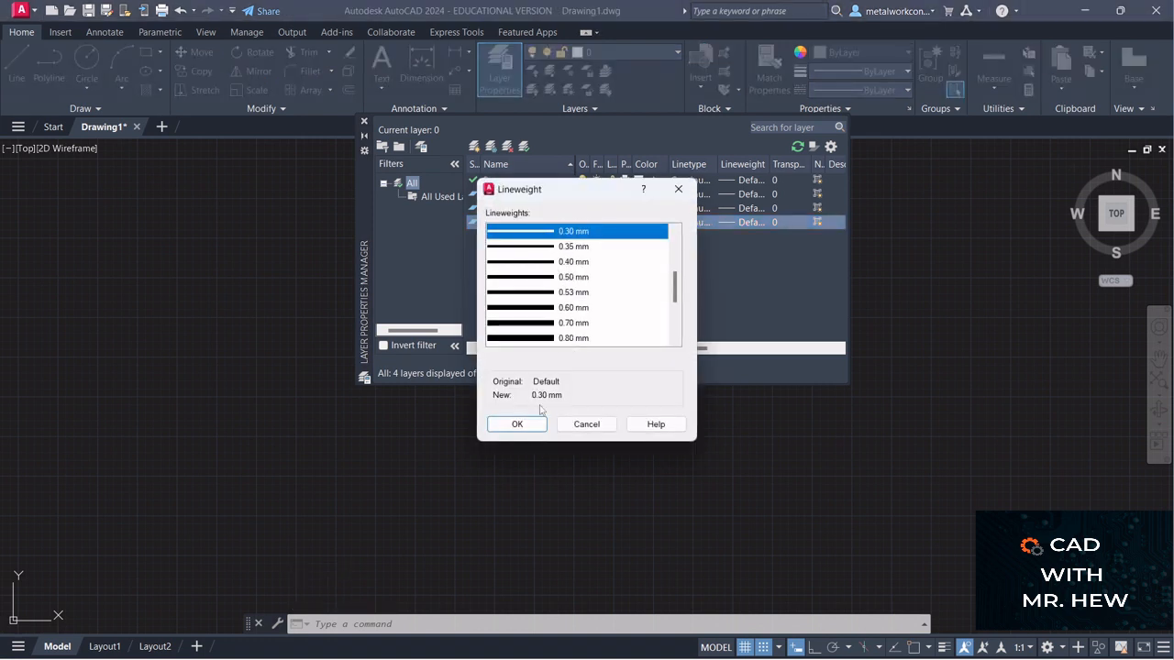
pyautogui.click(532, 424)
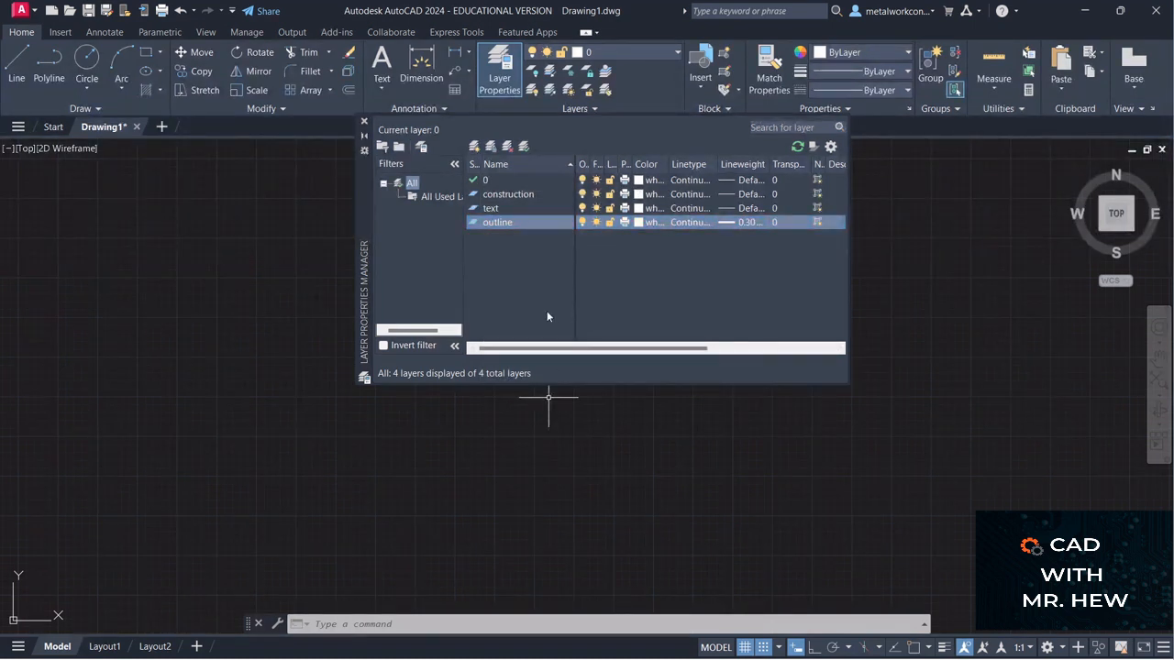
# Create a layer named hidden and load and assign the HIDDEN linetype to it
pyautogui.click(475, 146)
pyautogui.write('hidden')
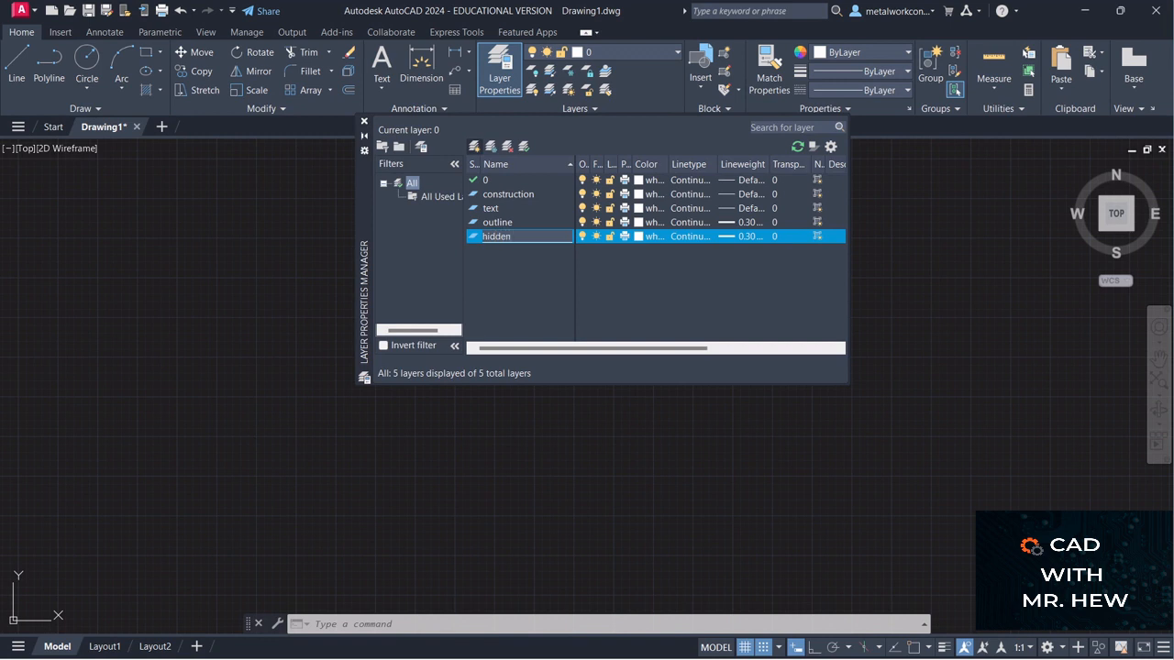
pyautogui.click(686, 236)
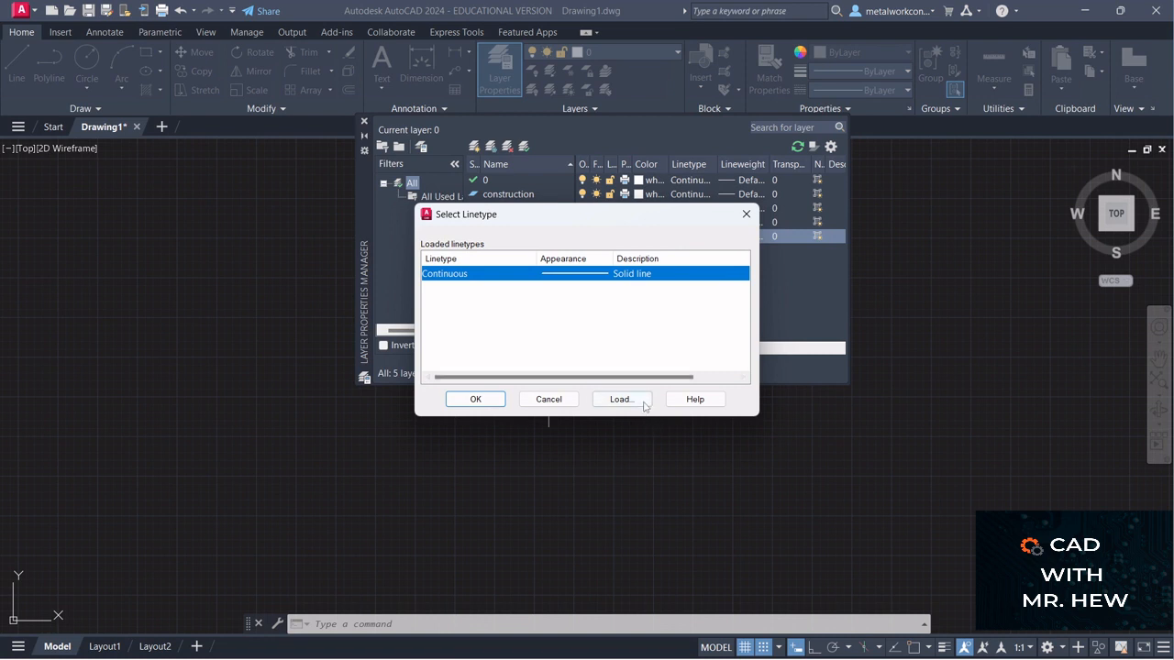
pyautogui.click(644, 404)
pyautogui.scroll(-10, 555, 316)
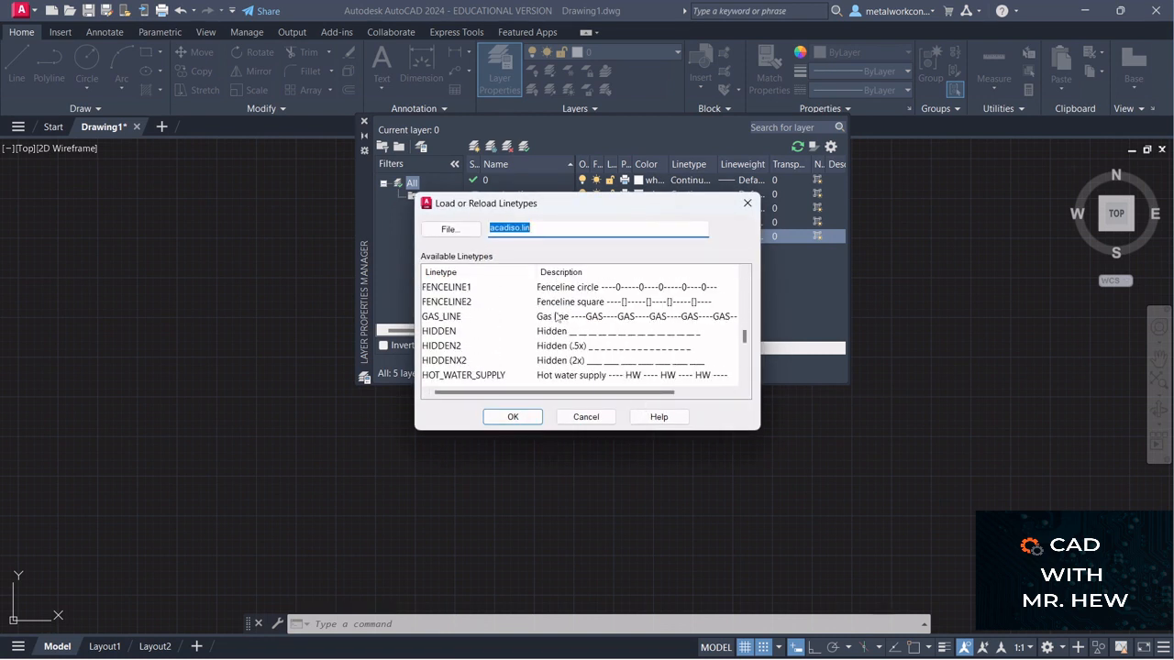
pyautogui.scroll(-1, 555, 316)
pyautogui.click(449, 288)
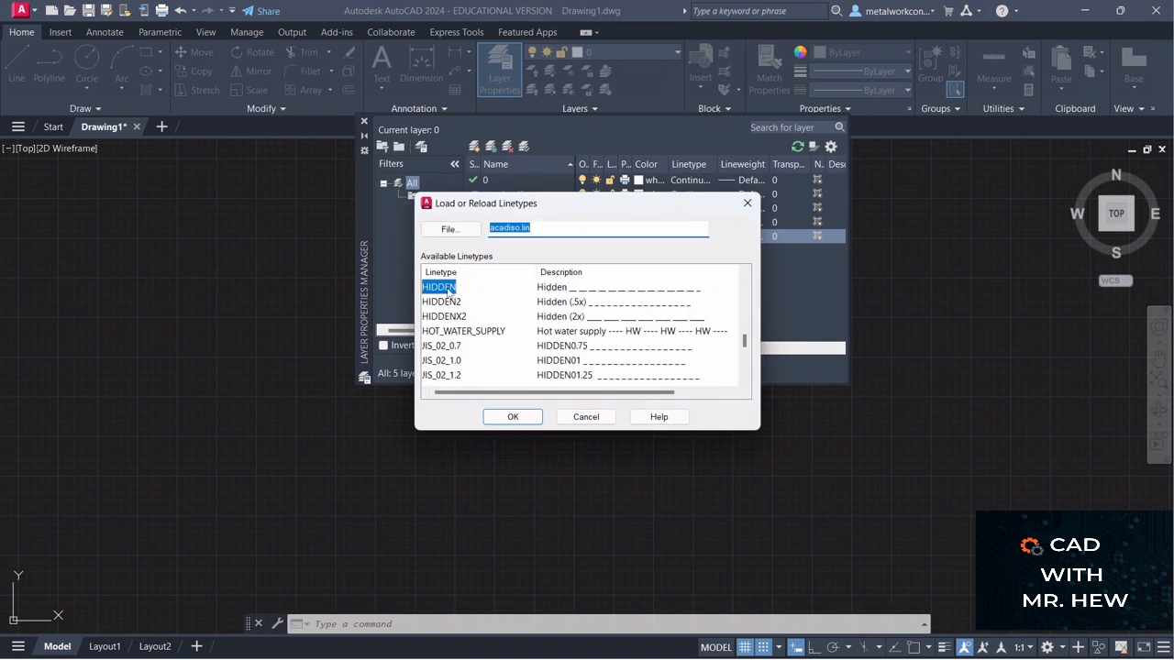
pyautogui.click(523, 418)
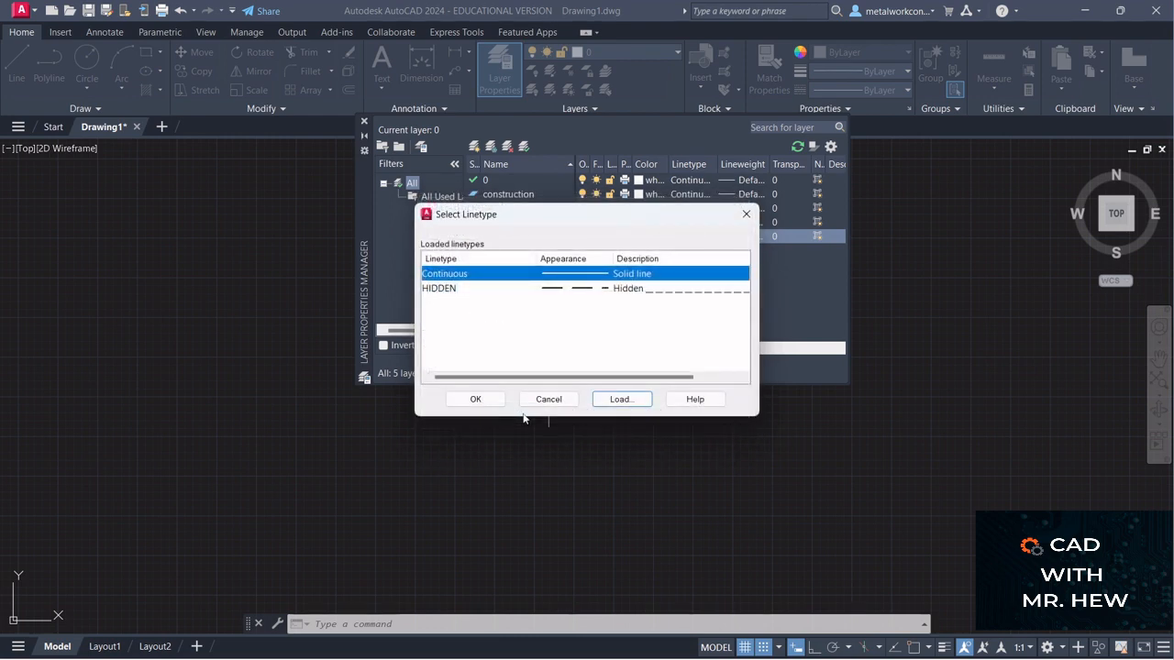
pyautogui.click(449, 289)
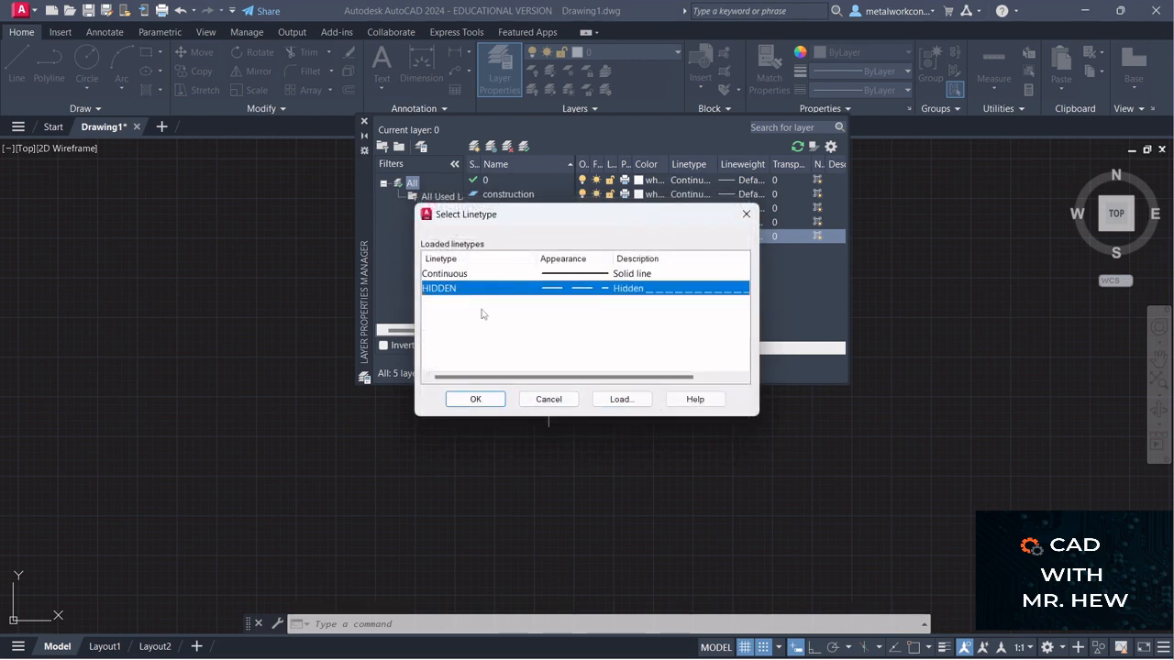
pyautogui.click(484, 400)
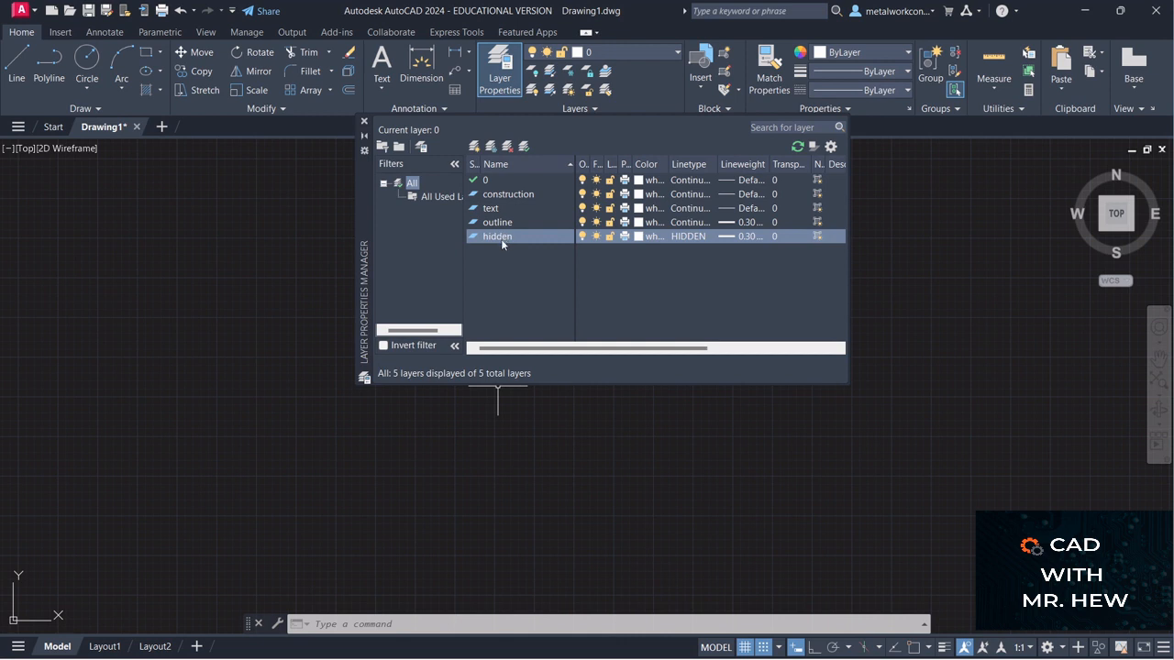
pyautogui.click(364, 123)
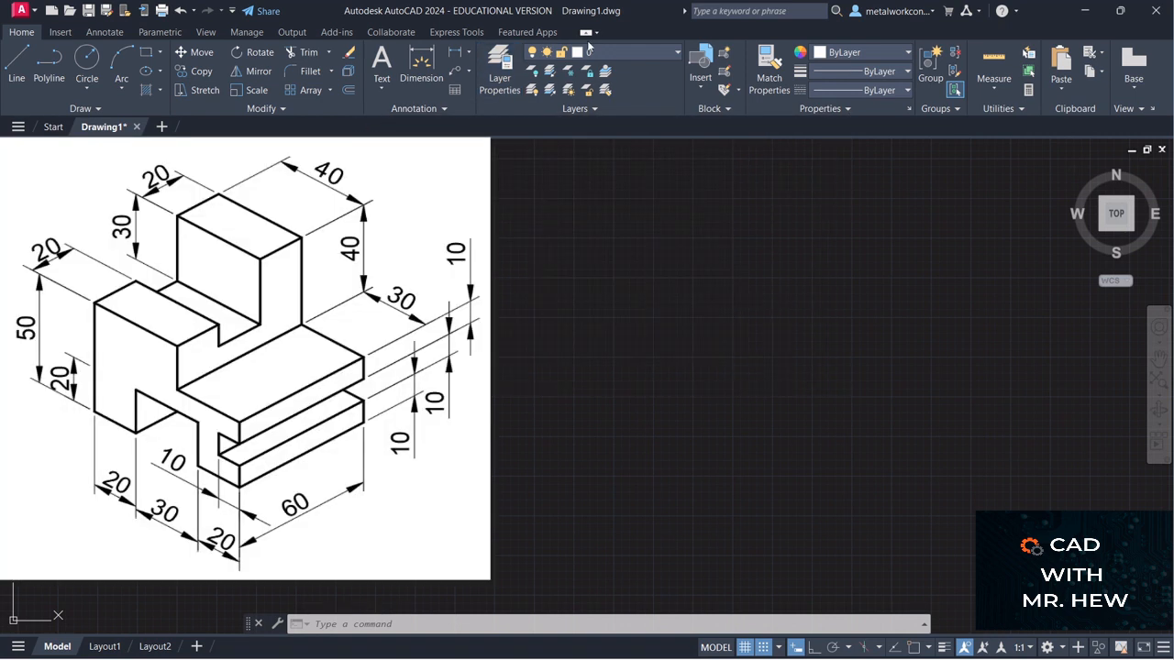
# Make construction the current layer and draw a horizontal base line in the empty area beside the reference image
pyautogui.click(605, 51)
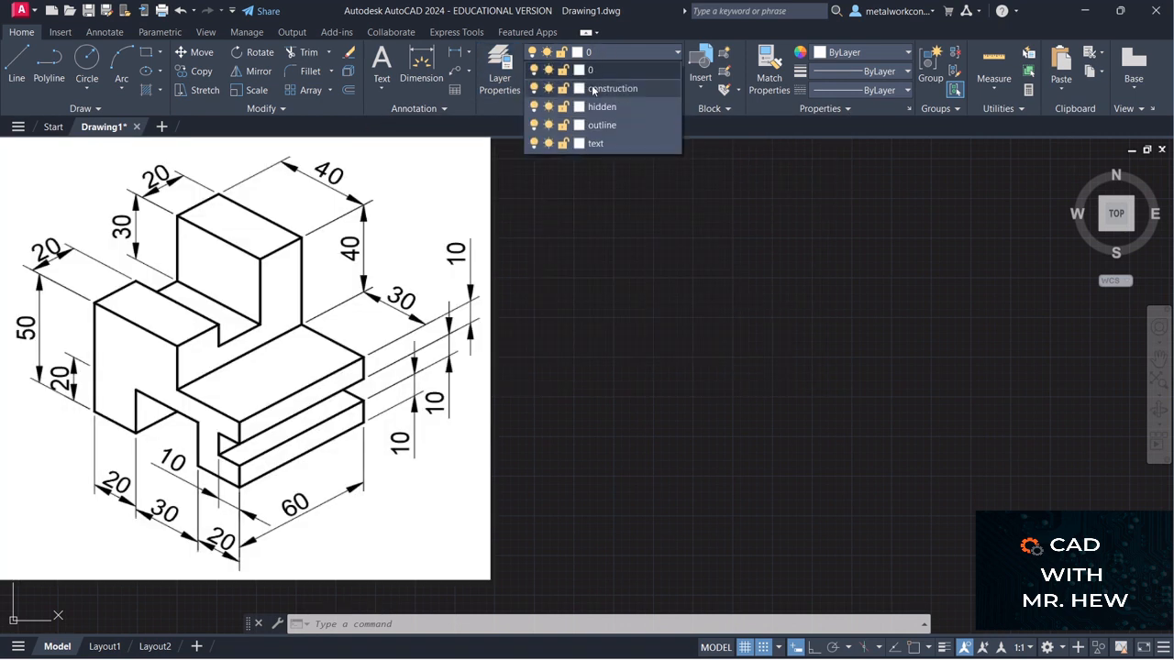
pyautogui.click(594, 88)
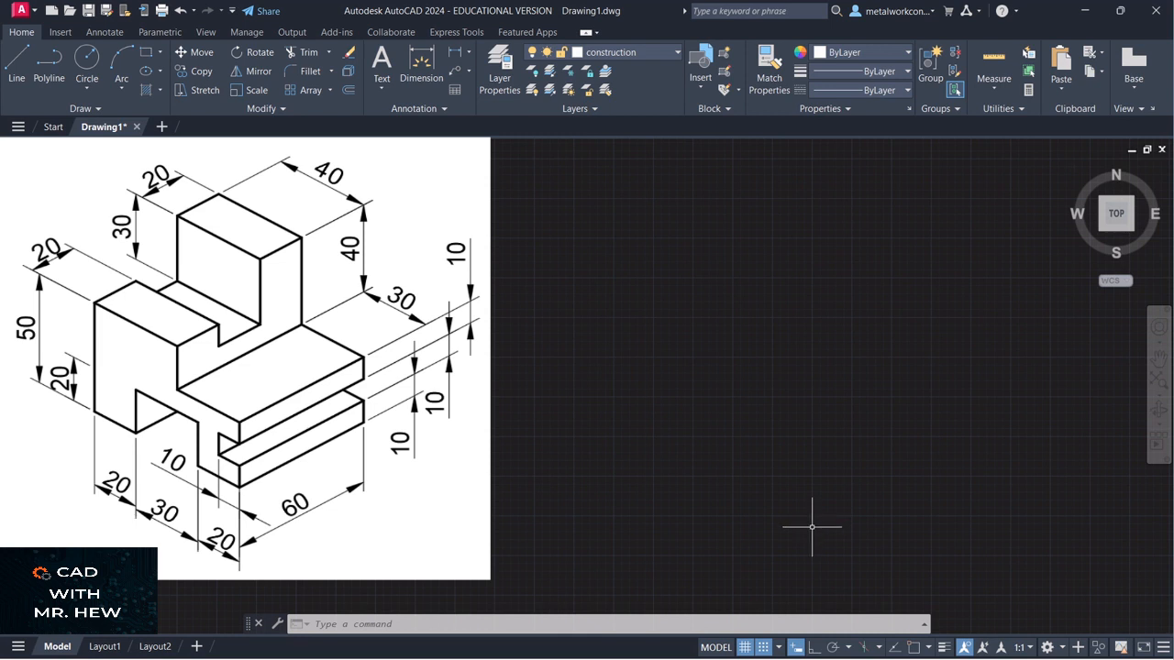
pyautogui.click(11, 64)
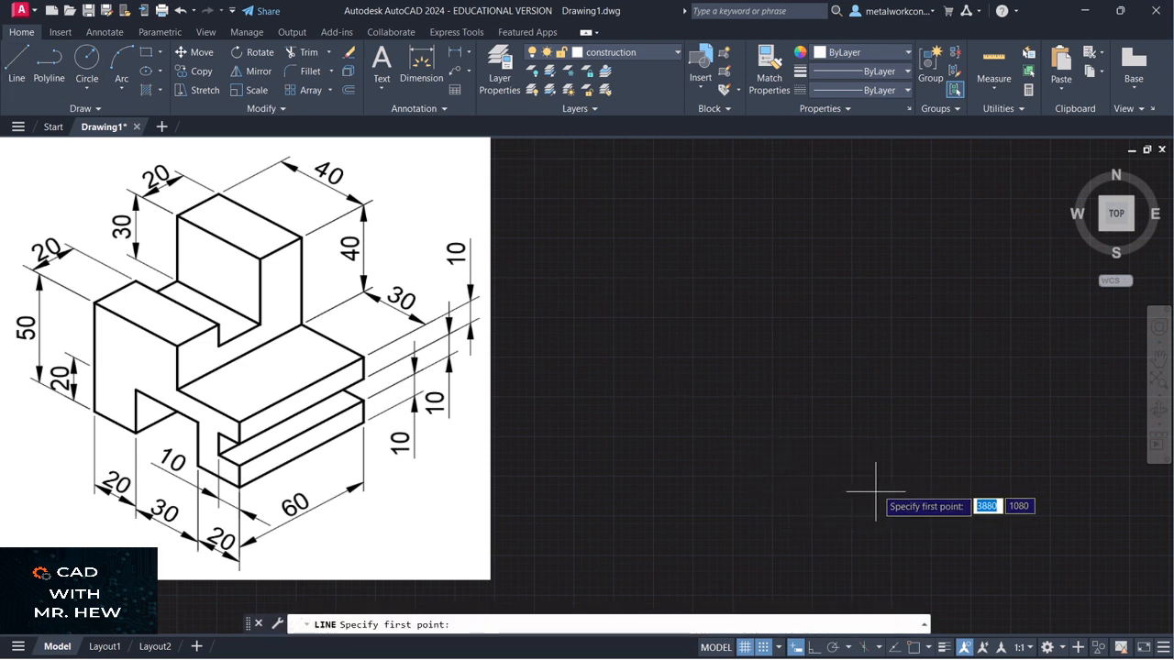
pyautogui.click(851, 555)
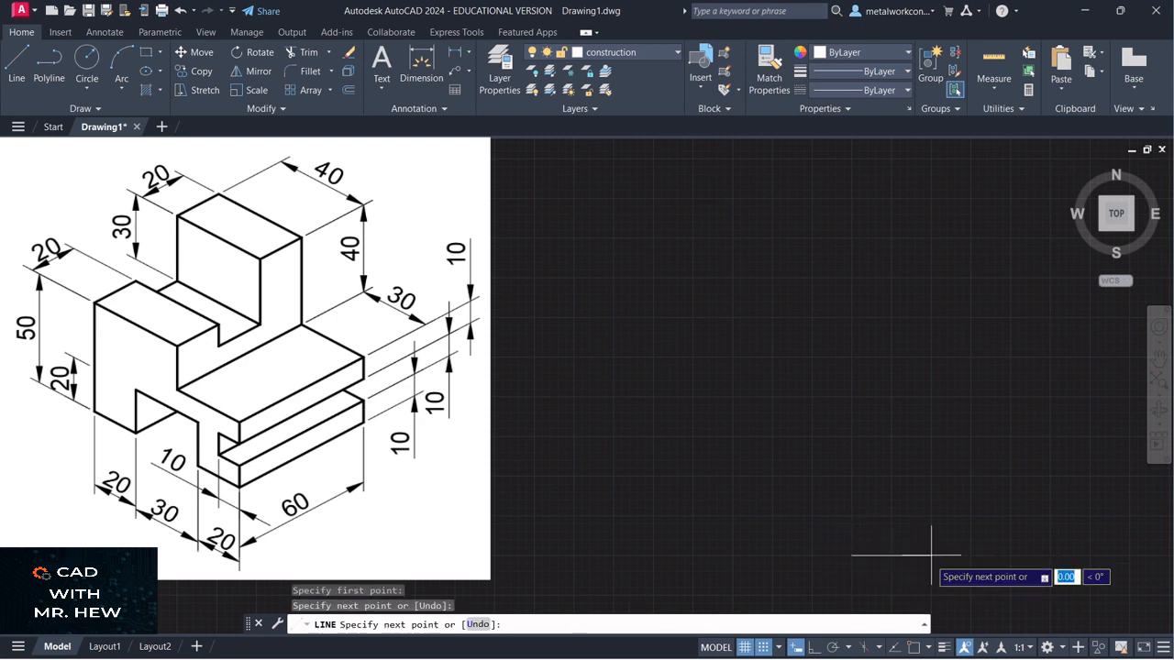
pyautogui.click(931, 555)
pyautogui.press('Return')
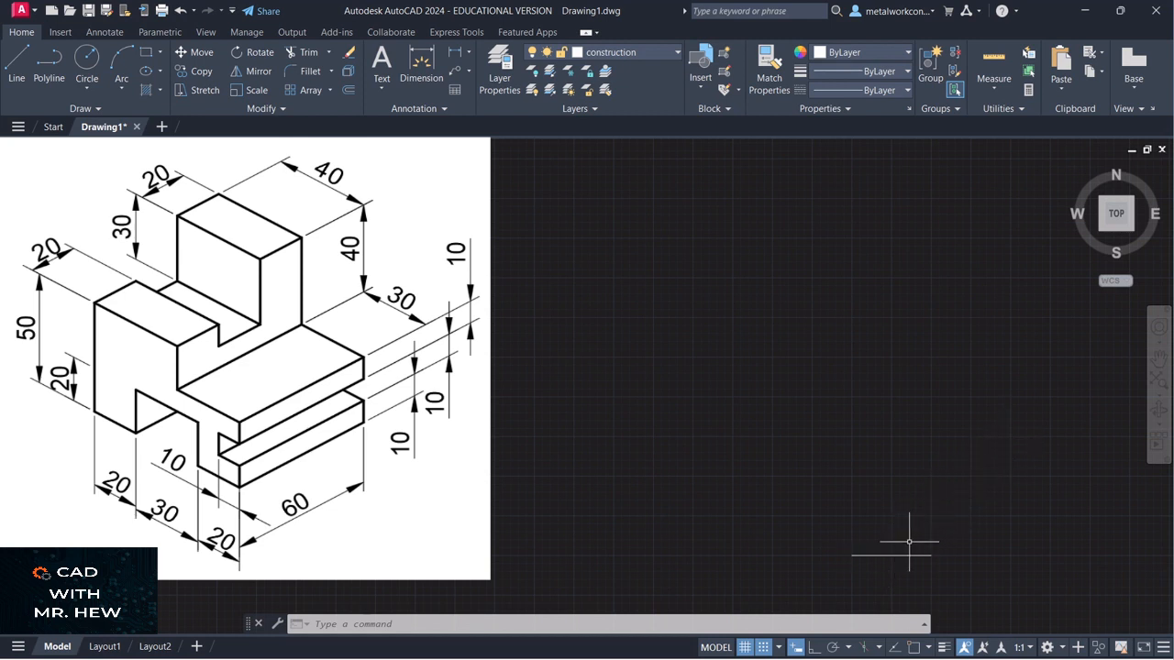
# Set isometric drafting to isoplane Right and draw a 60 line at 30° from a point near the middle of the base line
pyautogui.click(879, 650)
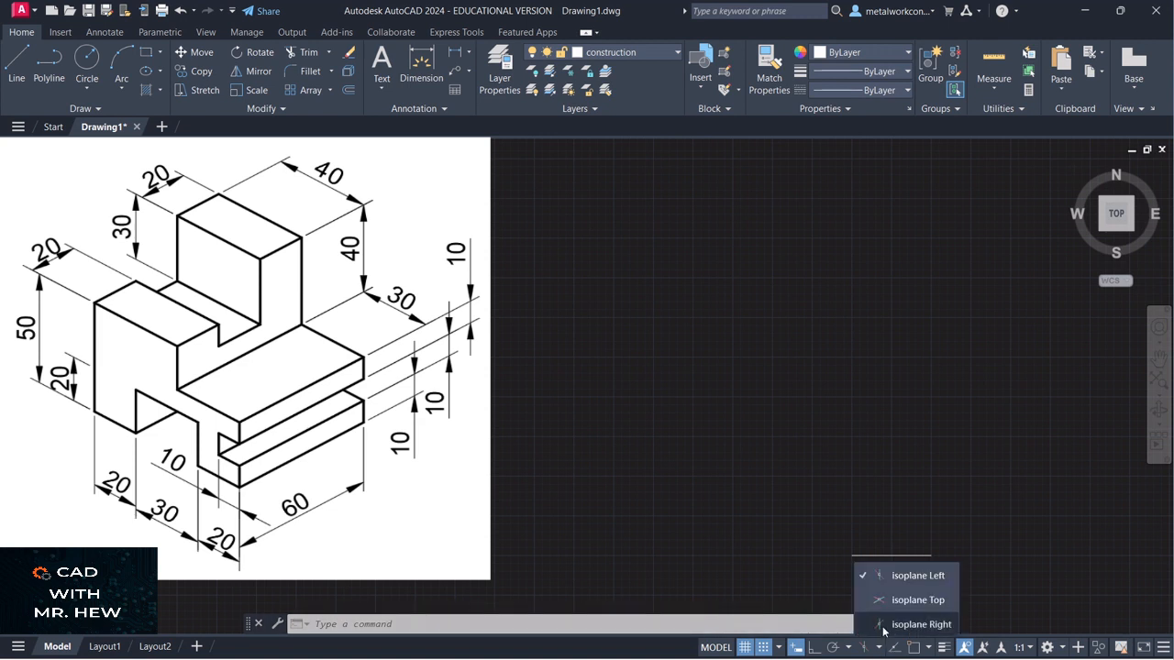
pyautogui.click(886, 626)
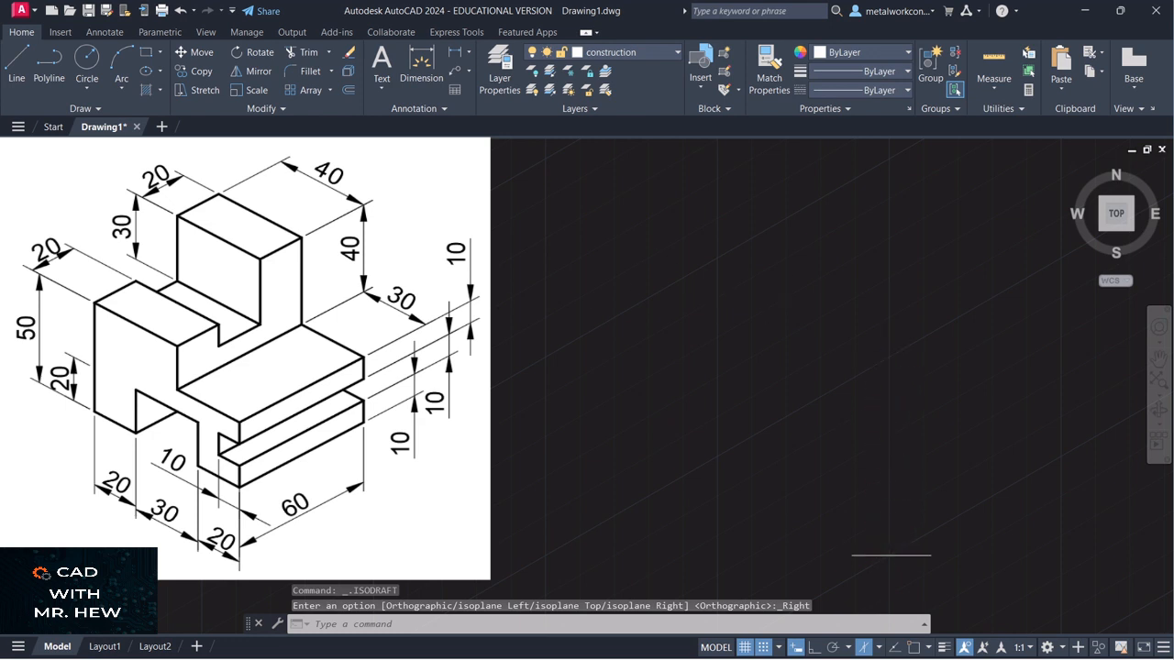
pyautogui.click(12, 57)
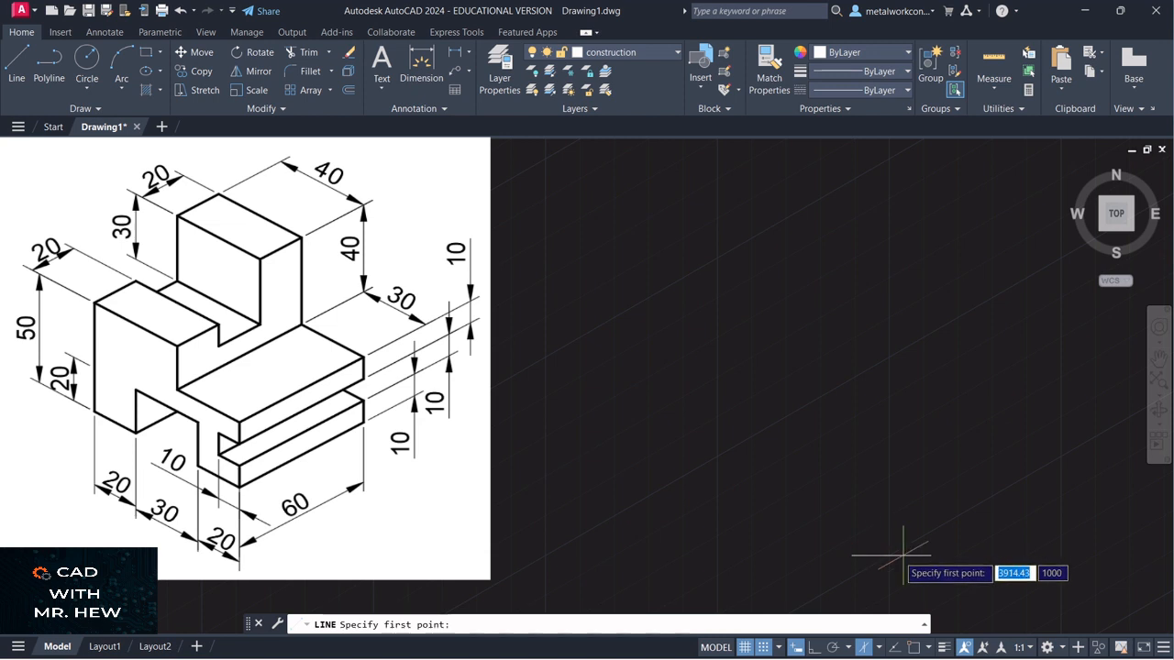
pyautogui.click(887, 555)
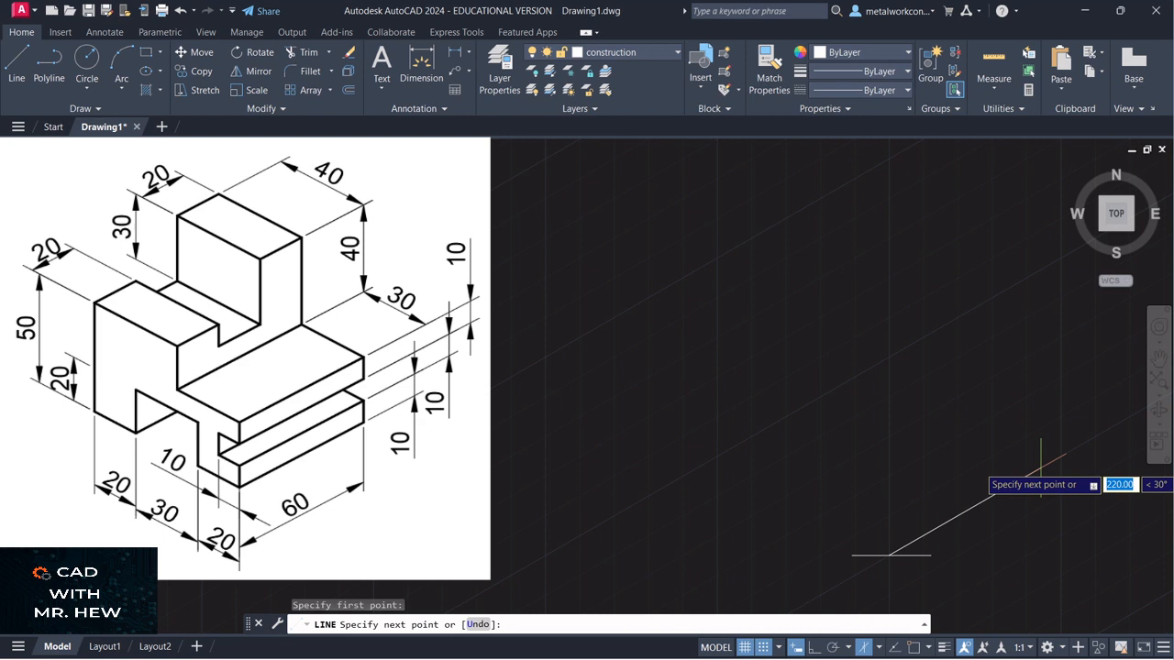
pyautogui.write('60')
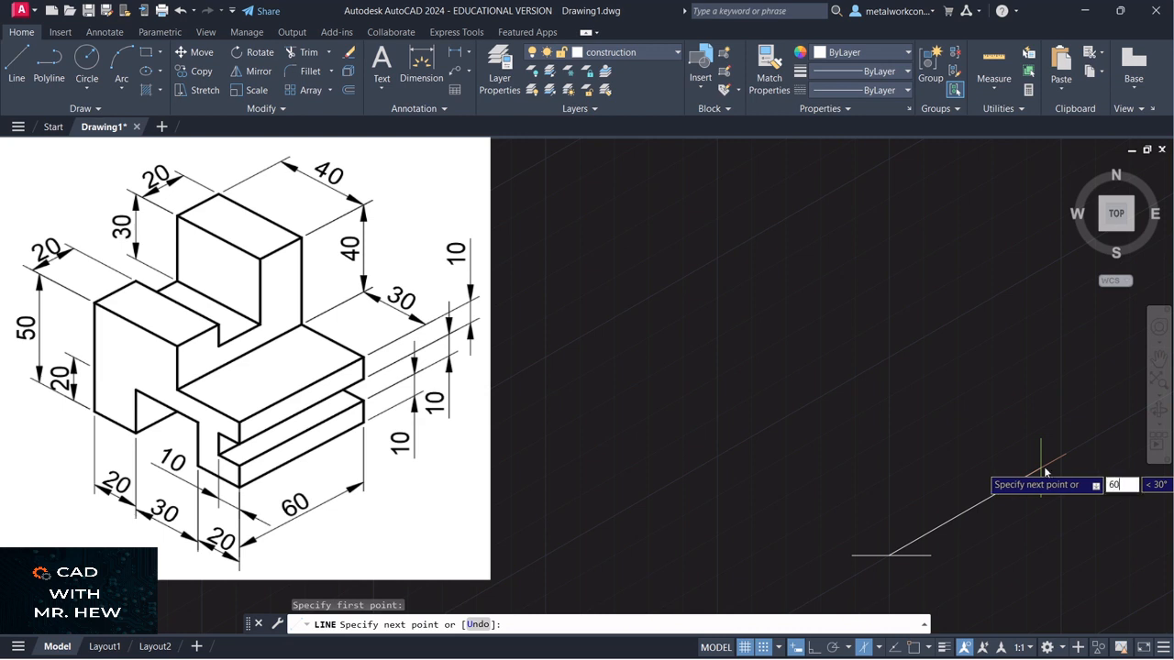
pyautogui.press('Return')
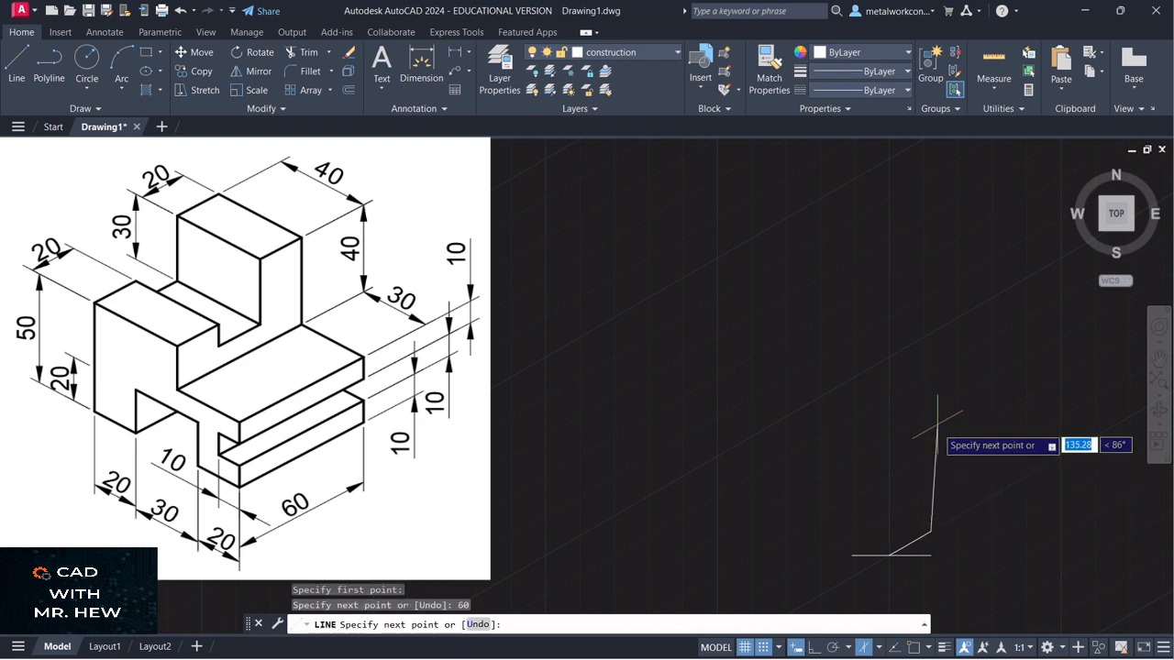
# Complete the lower side face with a 10 edge upward, a 60 edge back at 210° and a 10 edge down to the start point
pyautogui.scroll(2, 968, 450)
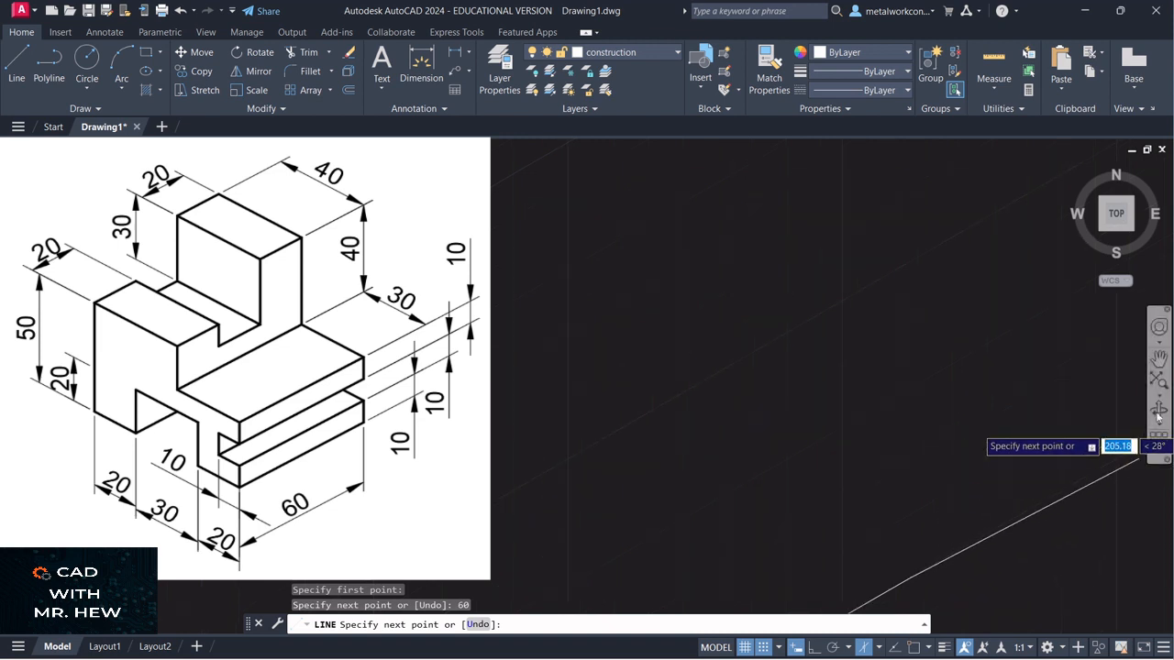
pyautogui.click(1160, 359)
pyautogui.moveTo(1028, 536)
pyautogui.mouseDown()
pyautogui.moveTo(953, 391)
pyautogui.moveTo(1071, 327)
pyautogui.moveTo(975, 414)
pyautogui.moveTo(1108, 424)
pyautogui.moveTo(993, 418)
pyautogui.mouseUp()
pyautogui.moveTo(828, 446)
pyautogui.mouseDown()
pyautogui.moveTo(1006, 505)
pyautogui.moveTo(1029, 590)
pyautogui.moveTo(1008, 583)
pyautogui.mouseUp()
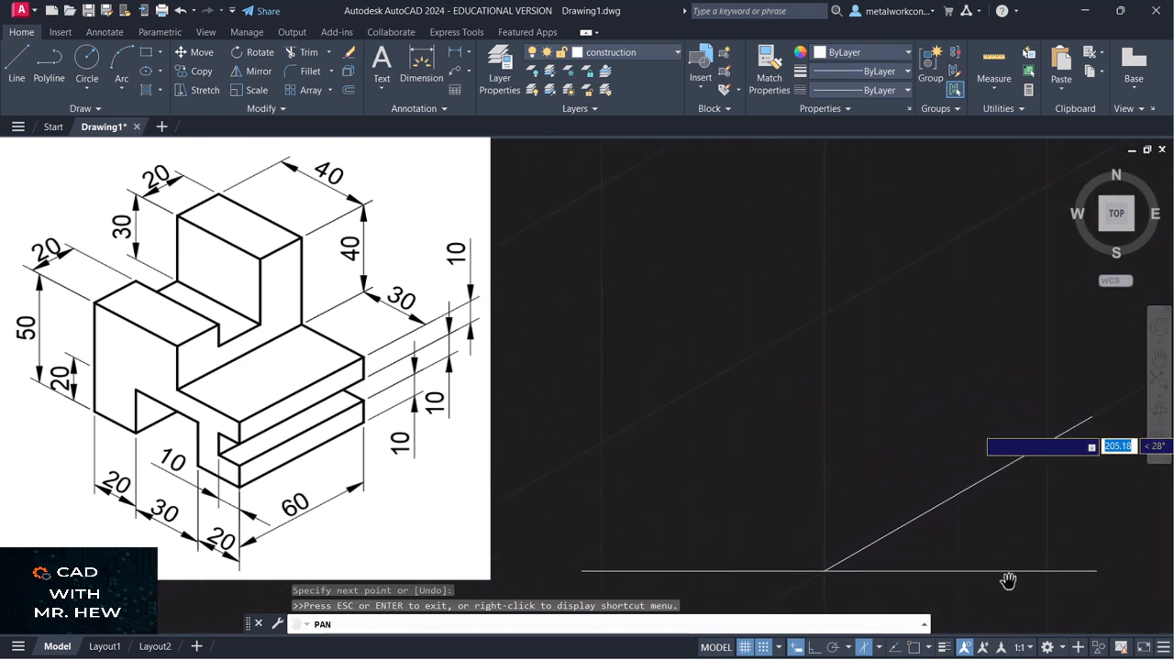
pyautogui.press('Escape')
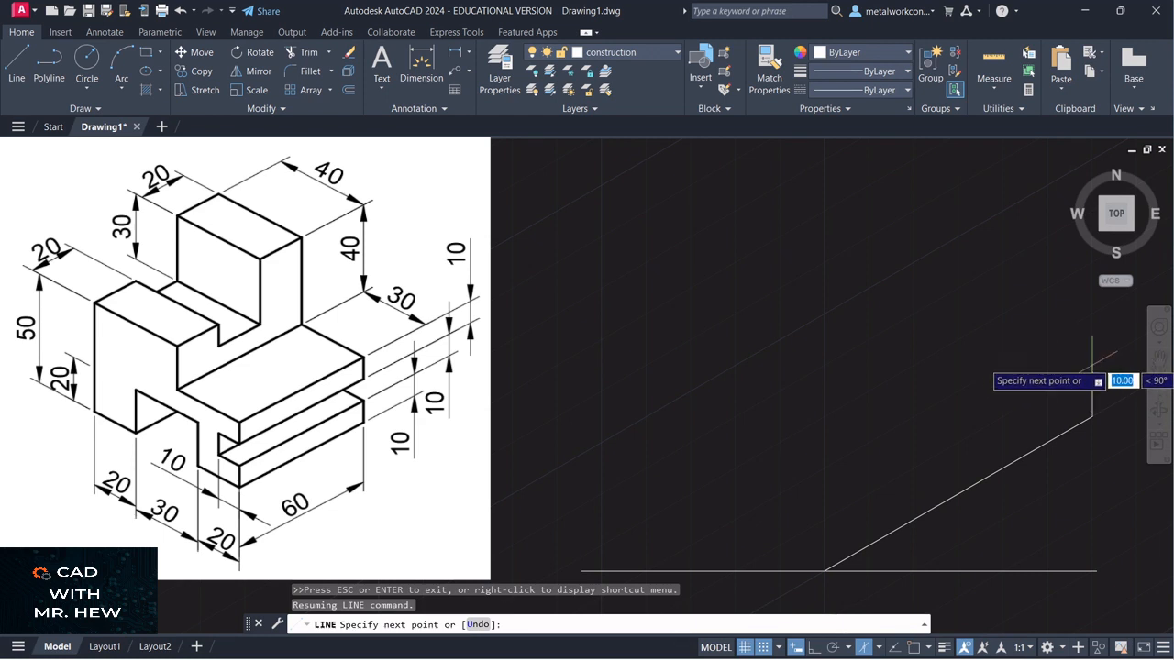
pyautogui.write('10')
pyautogui.press('Return')
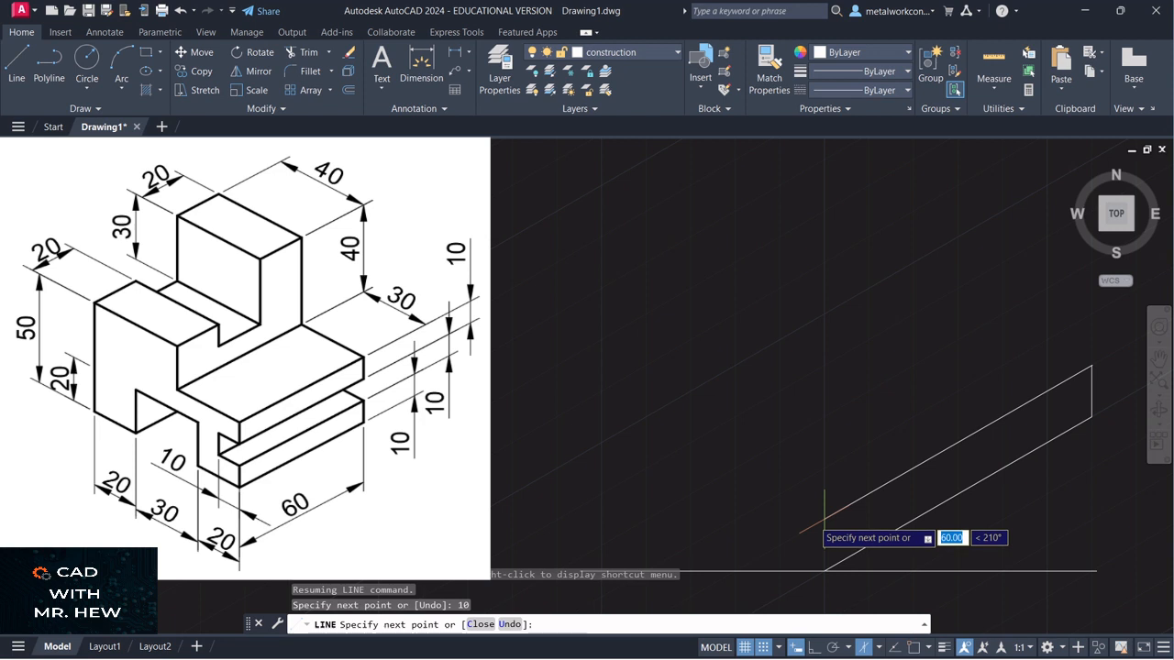
pyautogui.write('60')
pyautogui.press('Return')
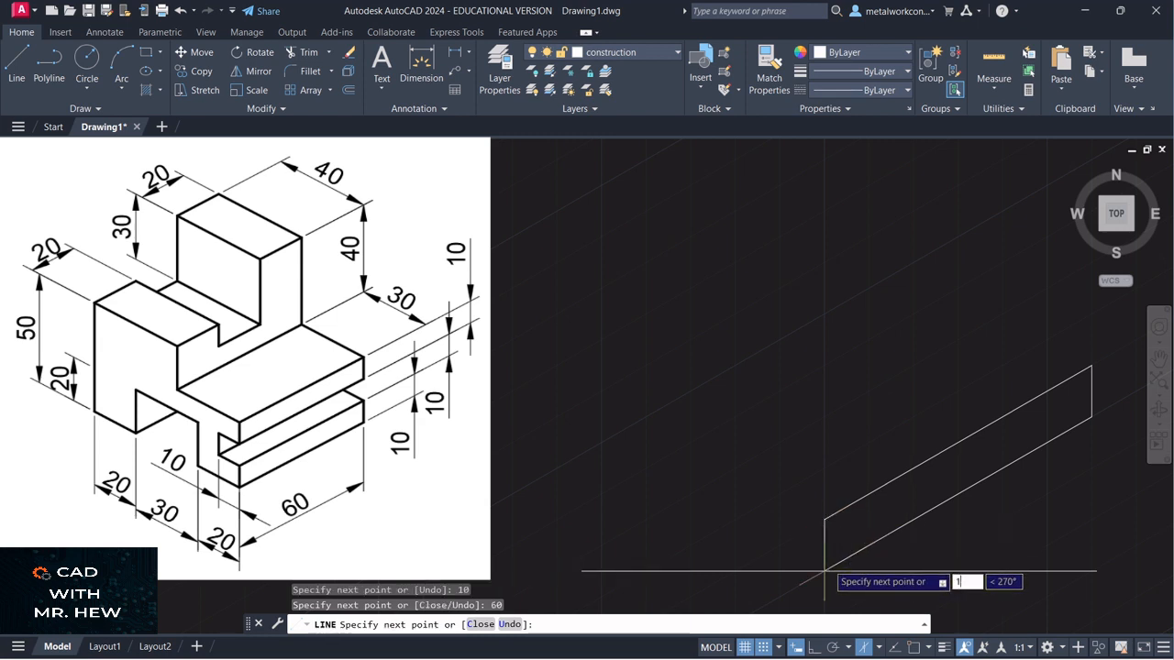
pyautogui.press('Return')
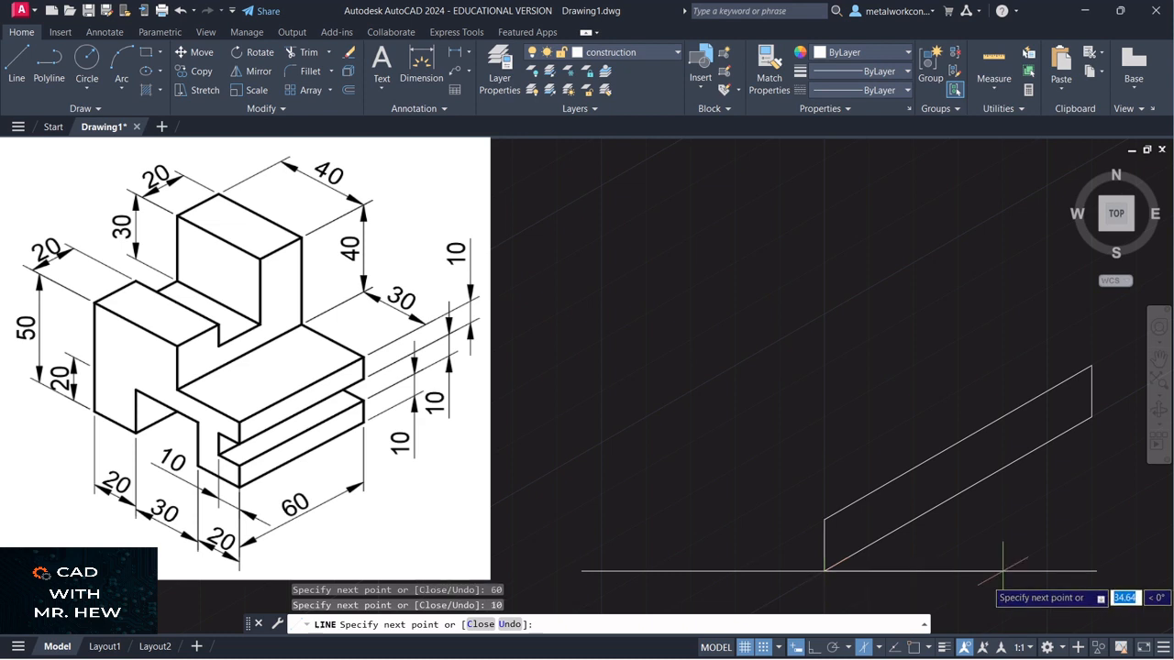
pyautogui.scroll(-2, 997, 563)
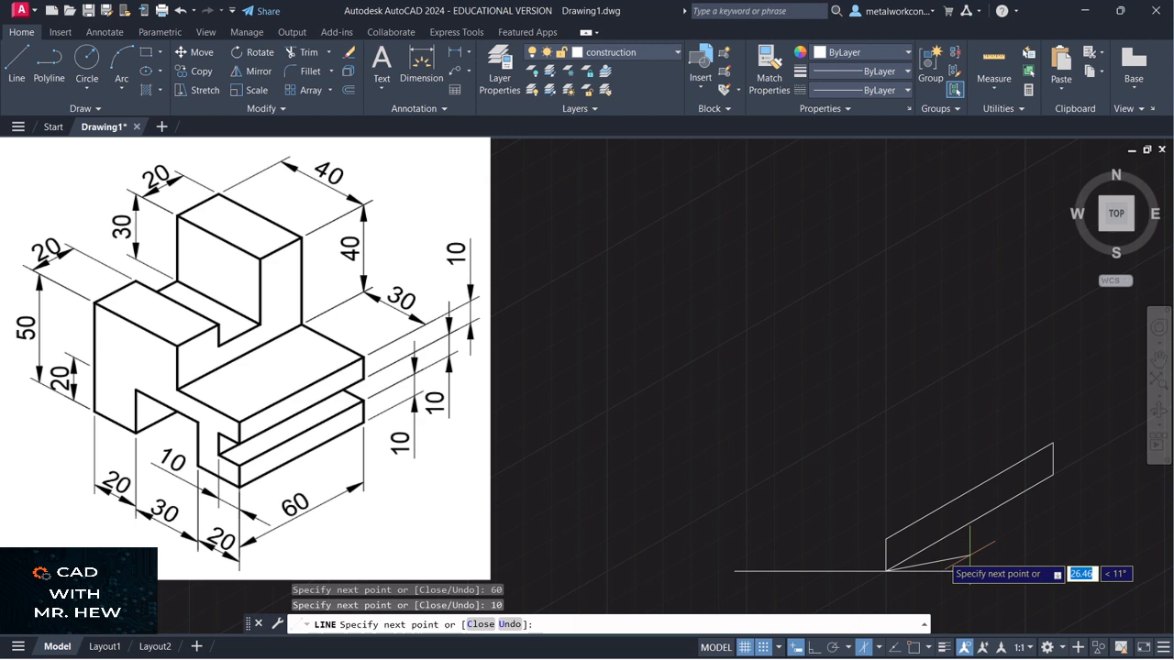
pyautogui.press('Return')
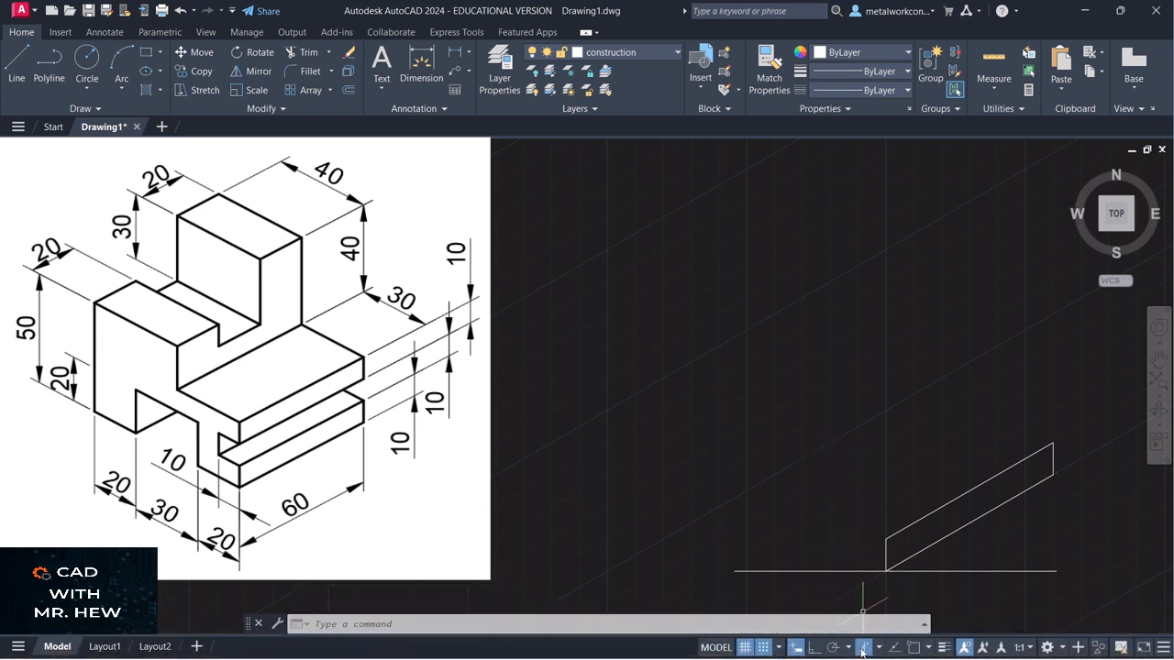
# Switch to isoplane Left and start the front profile at the face's lowest corner with a 20 line at 150° and a 20 line upward
pyautogui.click(862, 648)
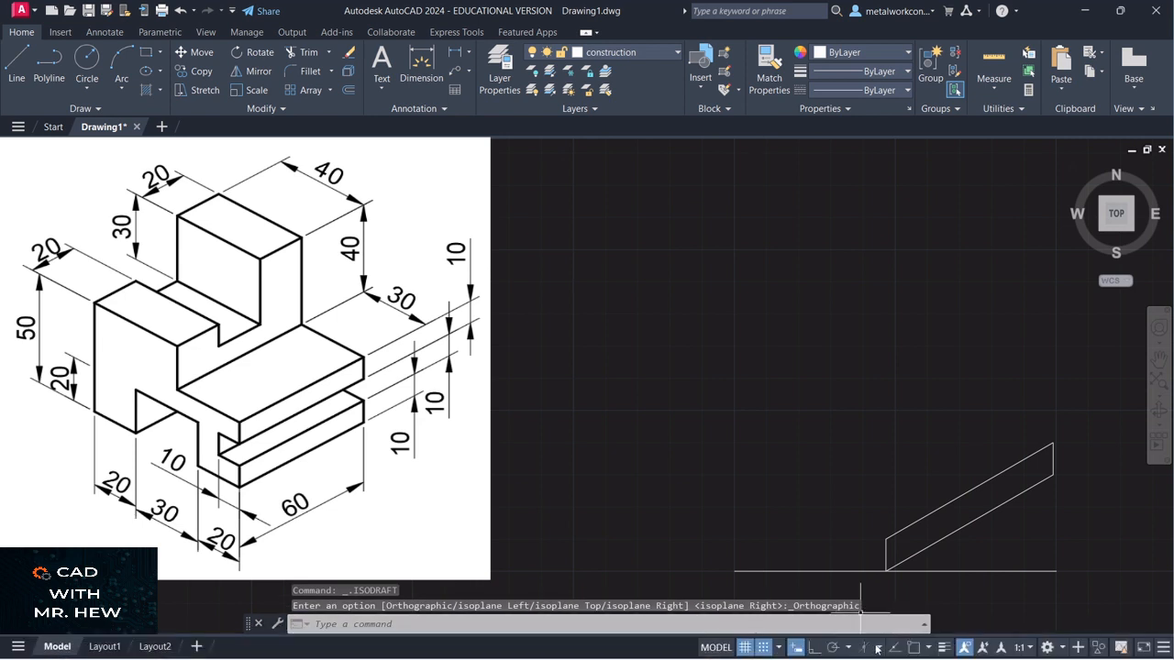
pyautogui.click(877, 648)
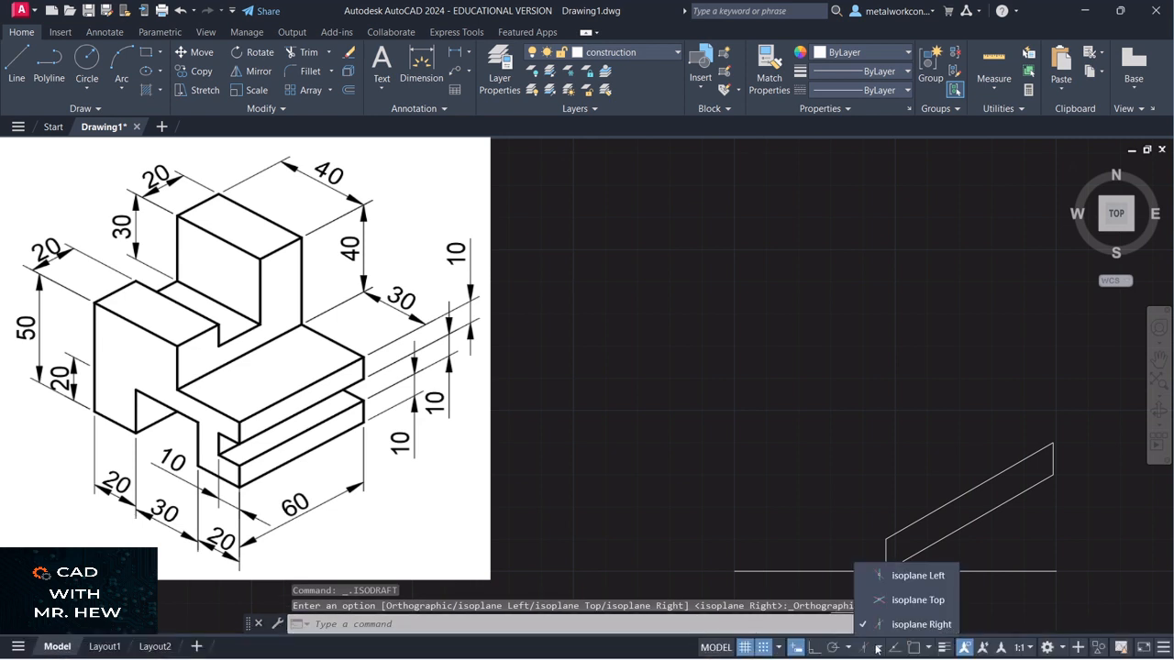
pyautogui.click(888, 576)
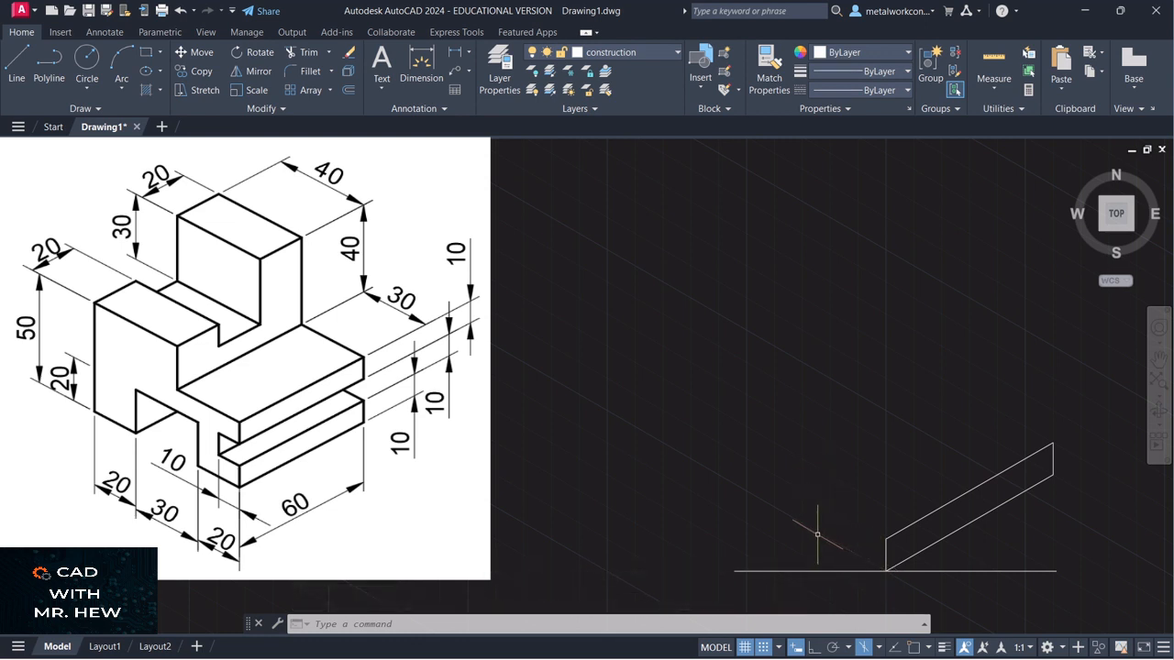
pyautogui.click(20, 62)
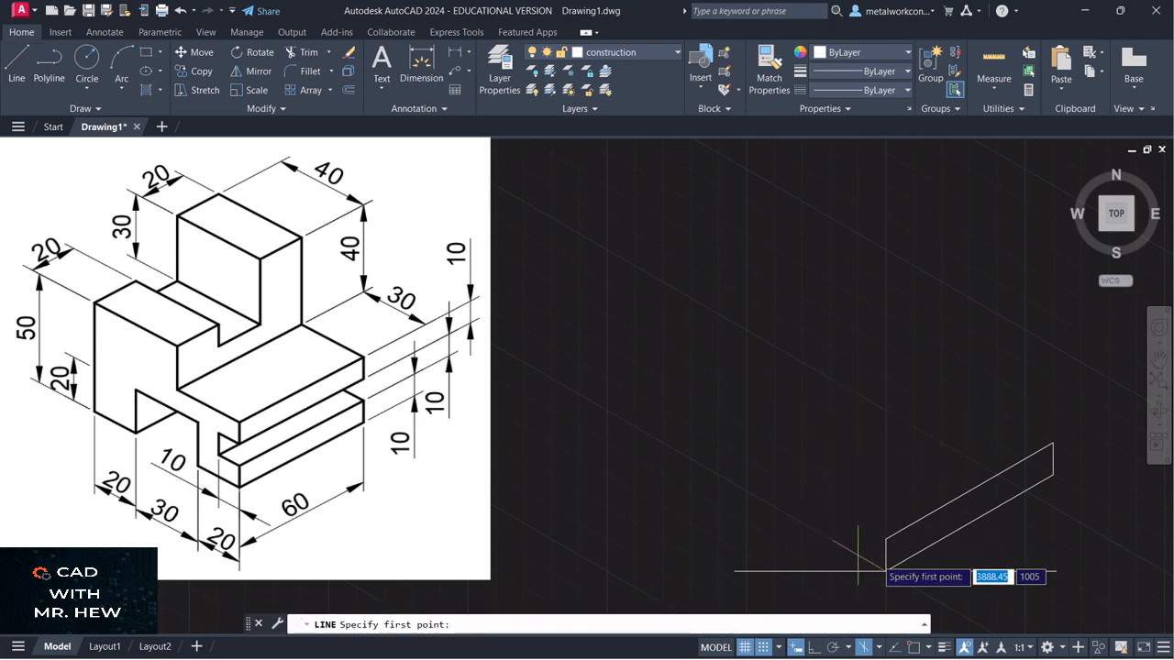
pyautogui.click(886, 571)
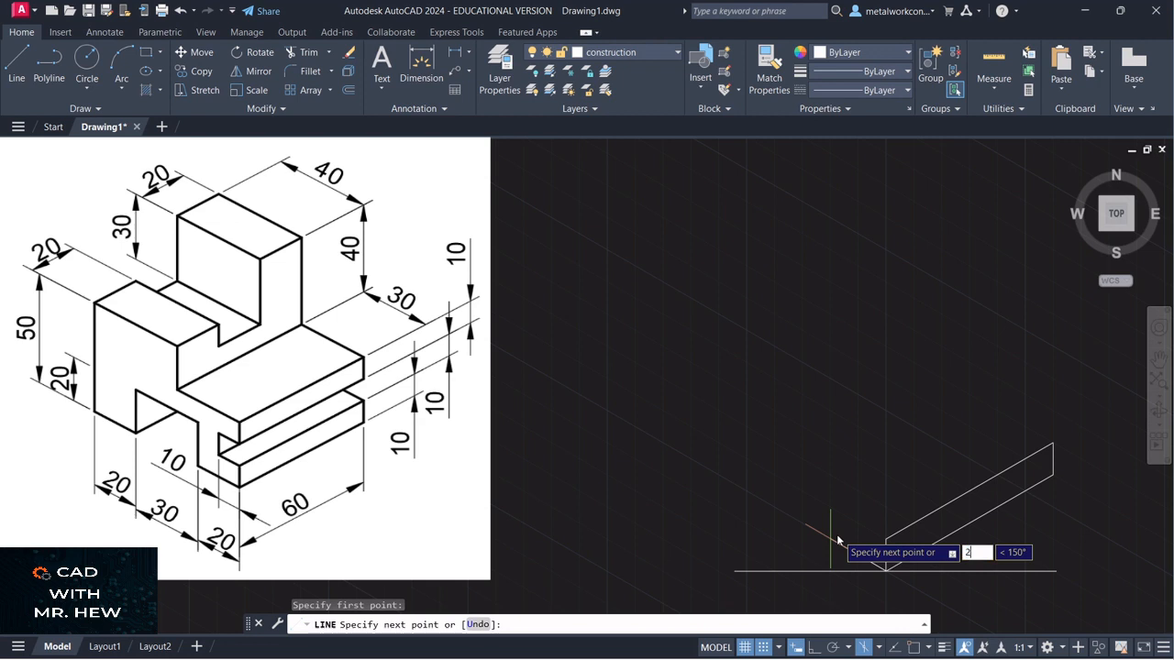
pyautogui.press('Return')
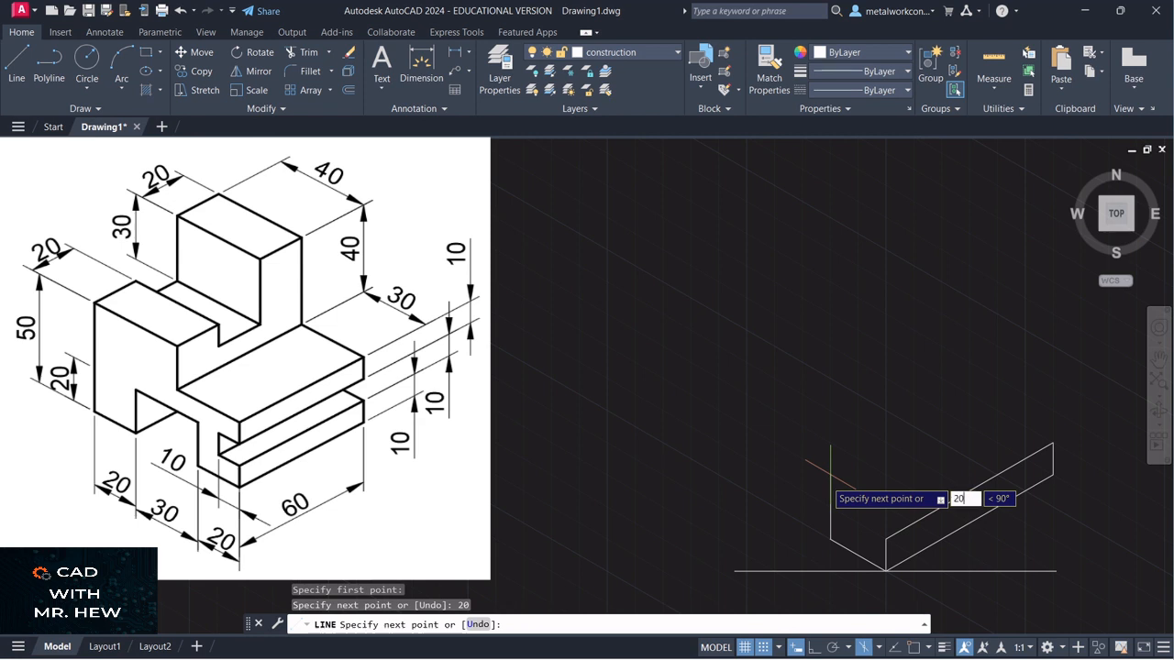
pyautogui.press('Return')
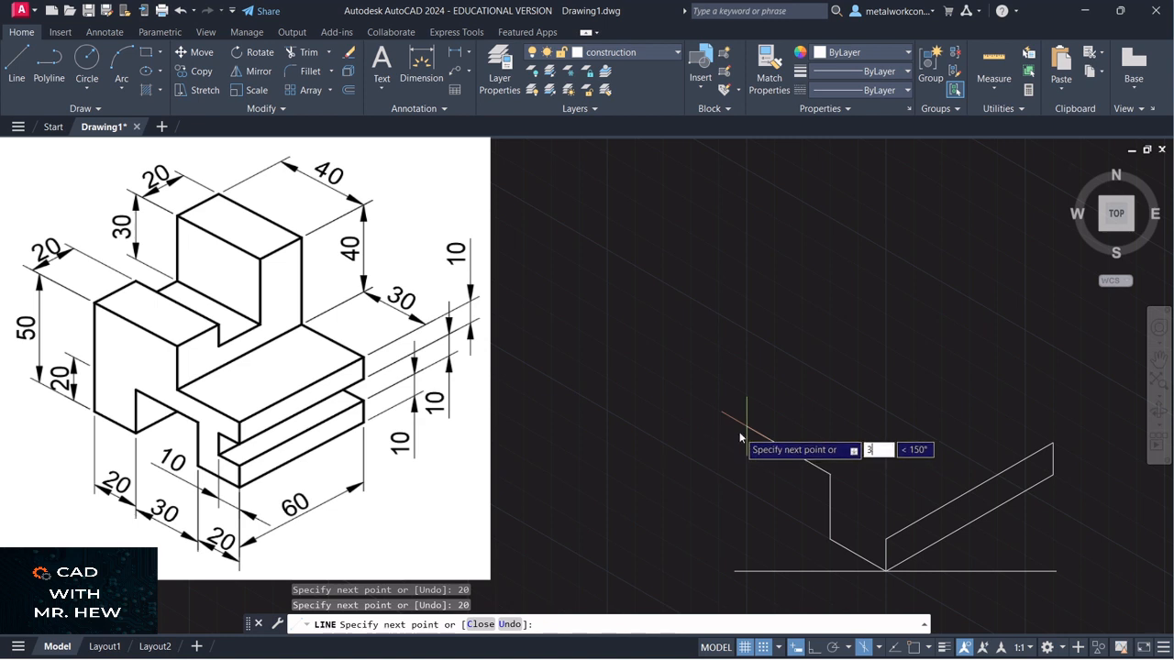
# Continue the front profile around the bottom notch with lines of 30 at 150°, 20 downward and 20 at 150°
pyautogui.write('30')
pyautogui.press('Return')
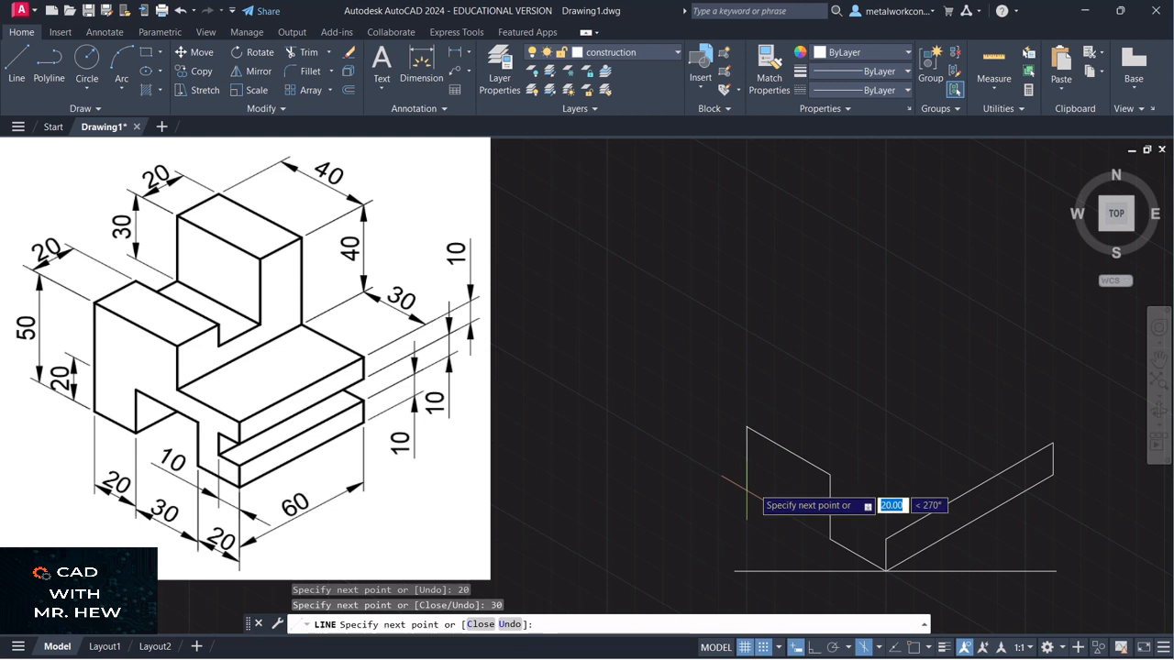
pyautogui.press('Return')
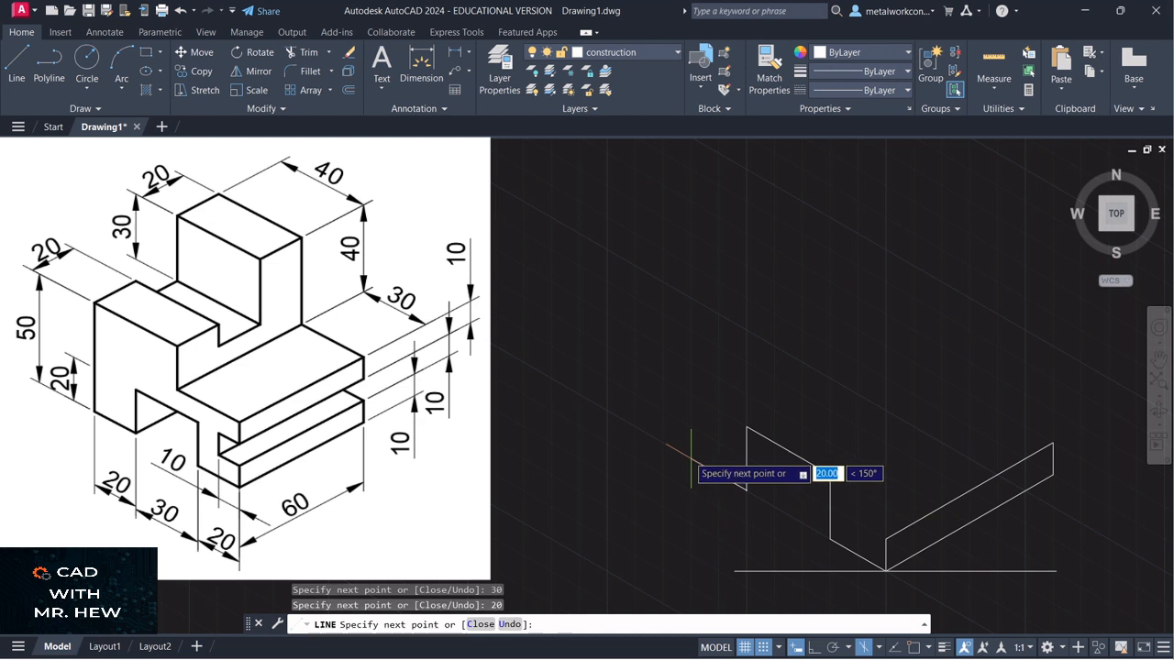
pyautogui.write('20')
pyautogui.press('Return')
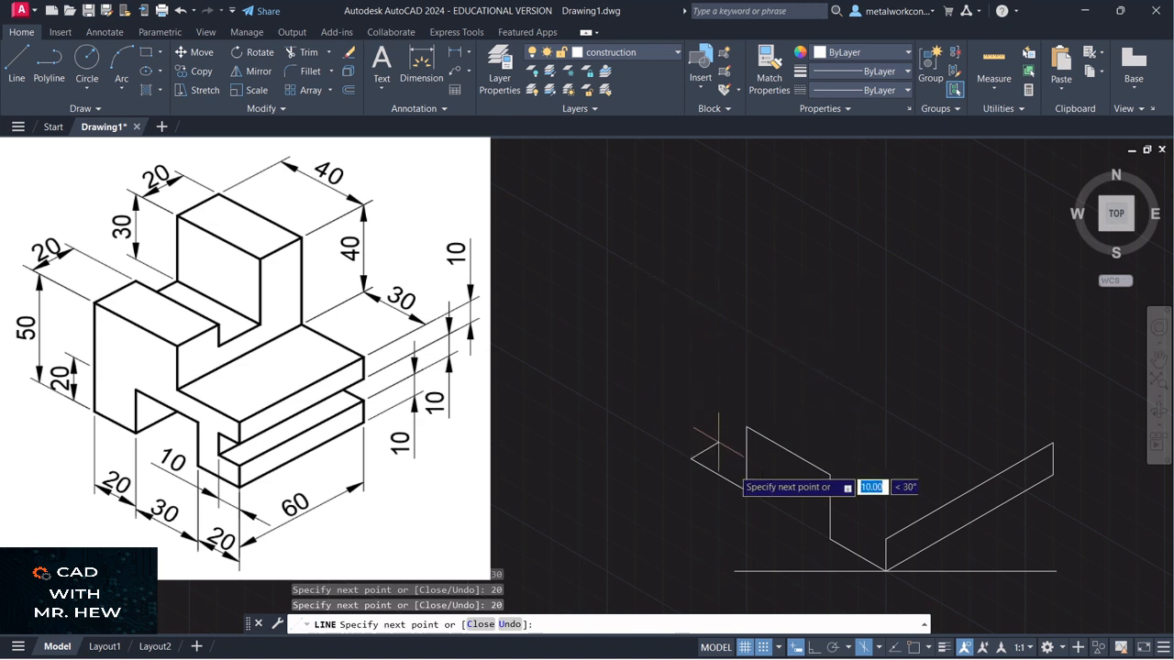
# Continue the front profile with a 50 vertical edge upward, a 40 top edge at 330° and a 20 edge downward
pyautogui.click(813, 649)
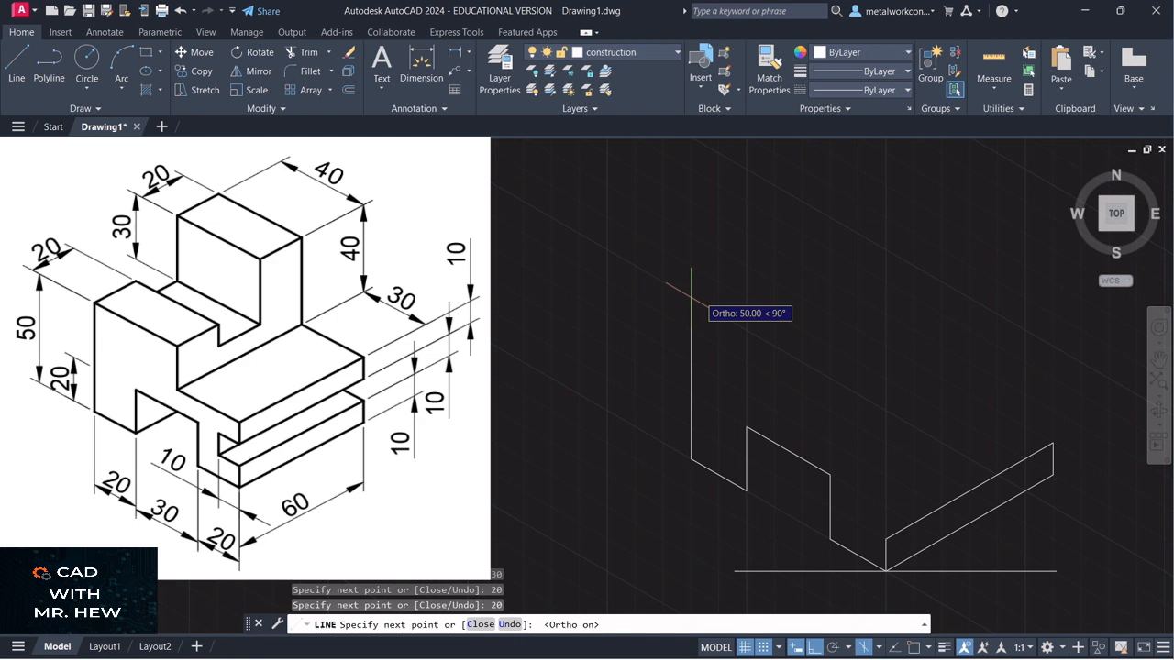
pyautogui.click(690, 298)
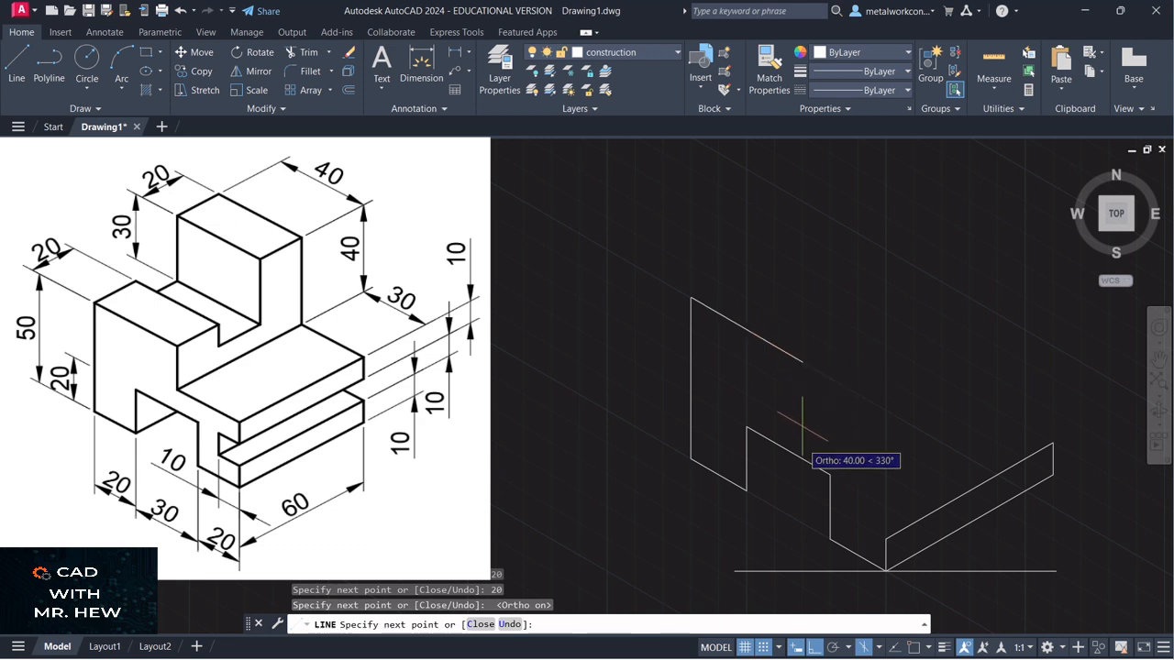
pyautogui.click(816, 649)
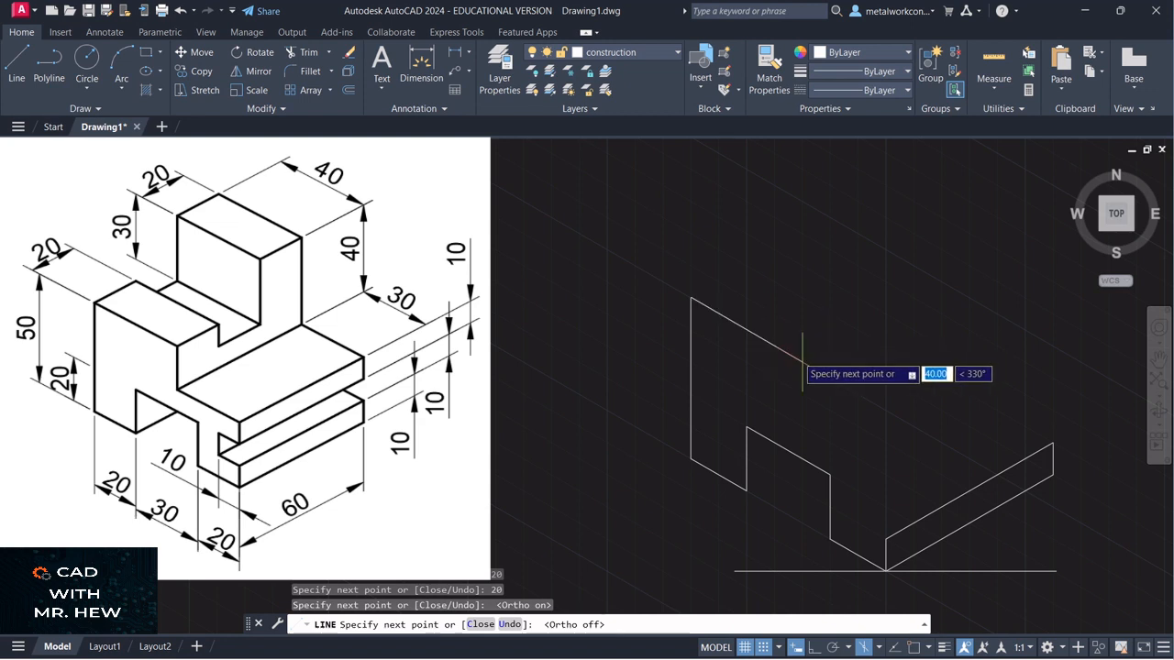
pyautogui.write('4')
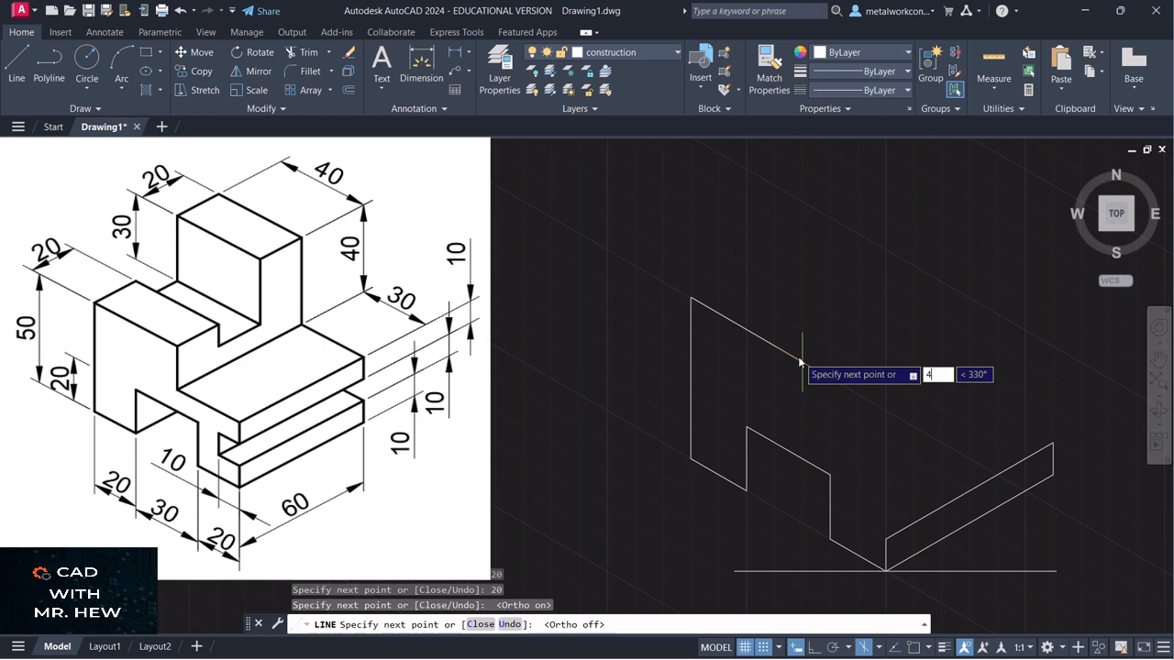
pyautogui.write('0')
pyautogui.press('Return')
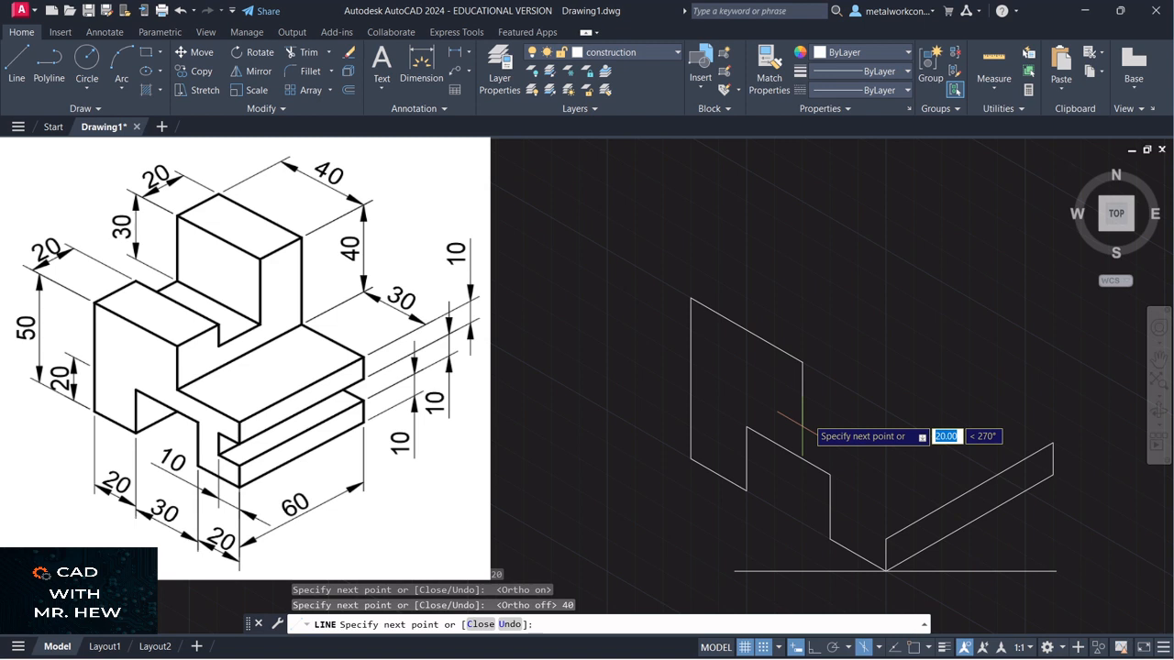
pyautogui.press('F8')
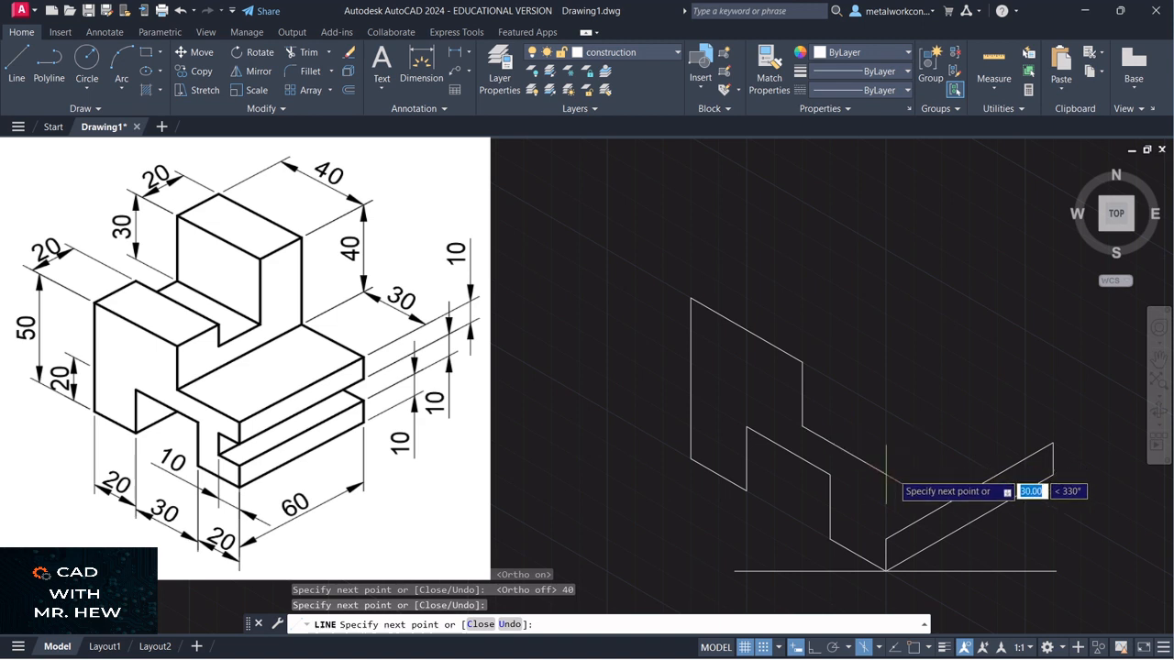
# Finish the front profile with a 30 edge at 330° and the 10 by 10 side slot, ending at the lower side face
pyautogui.press('F8')
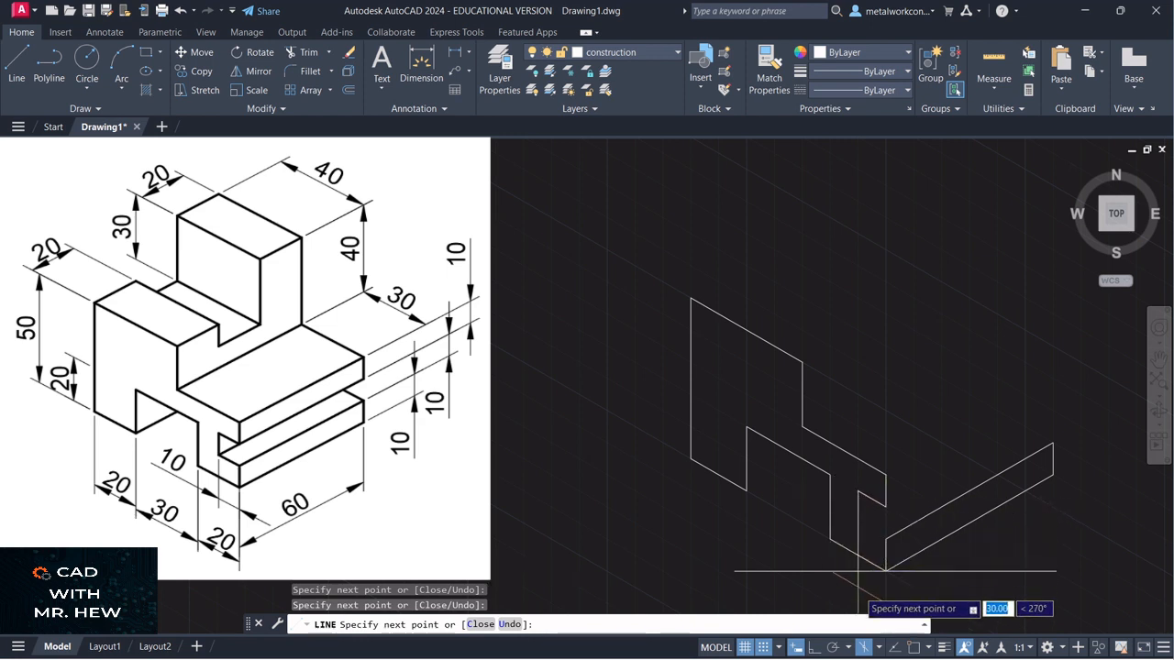
pyautogui.click(815, 648)
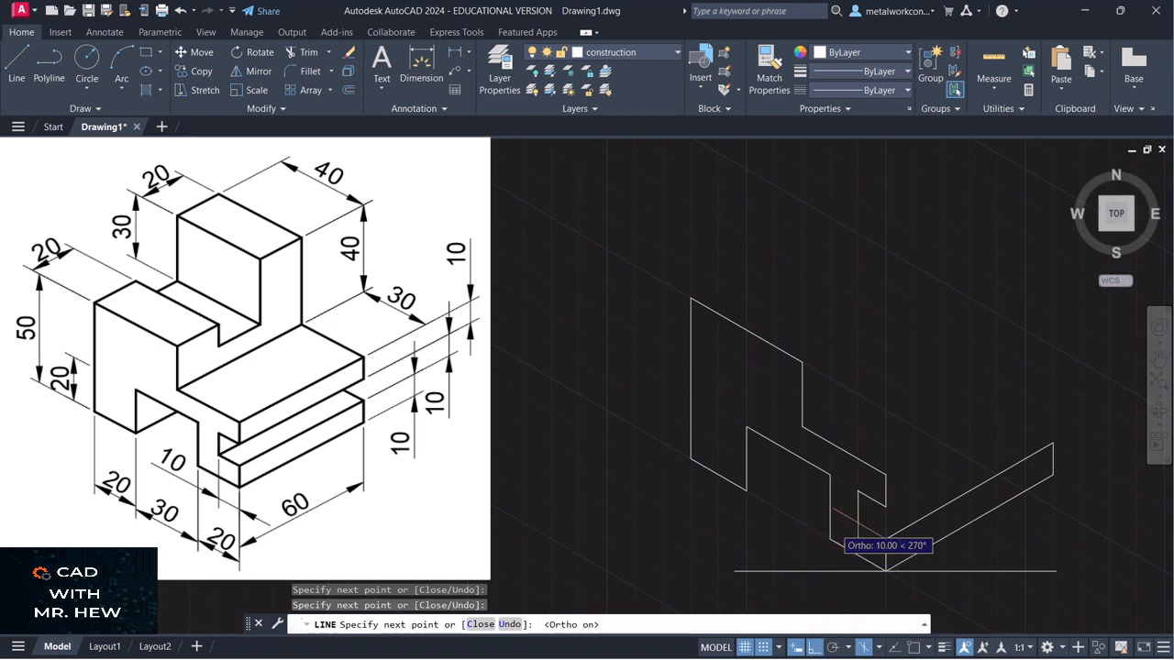
pyautogui.click(857, 521)
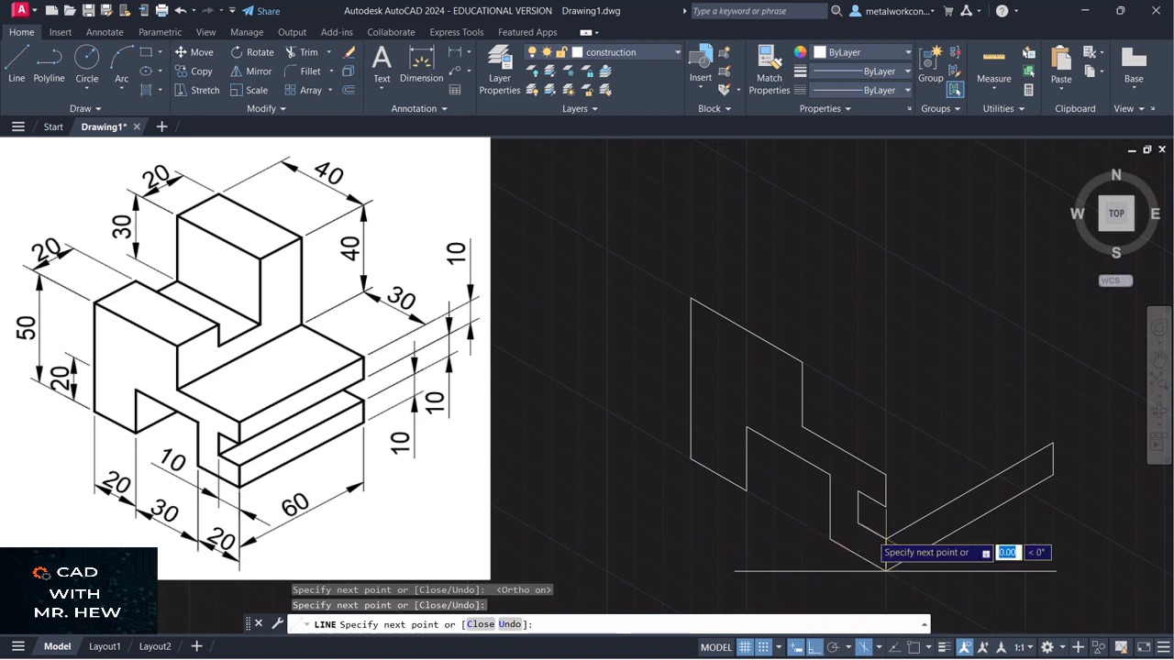
pyautogui.click(885, 569)
pyautogui.press('Return')
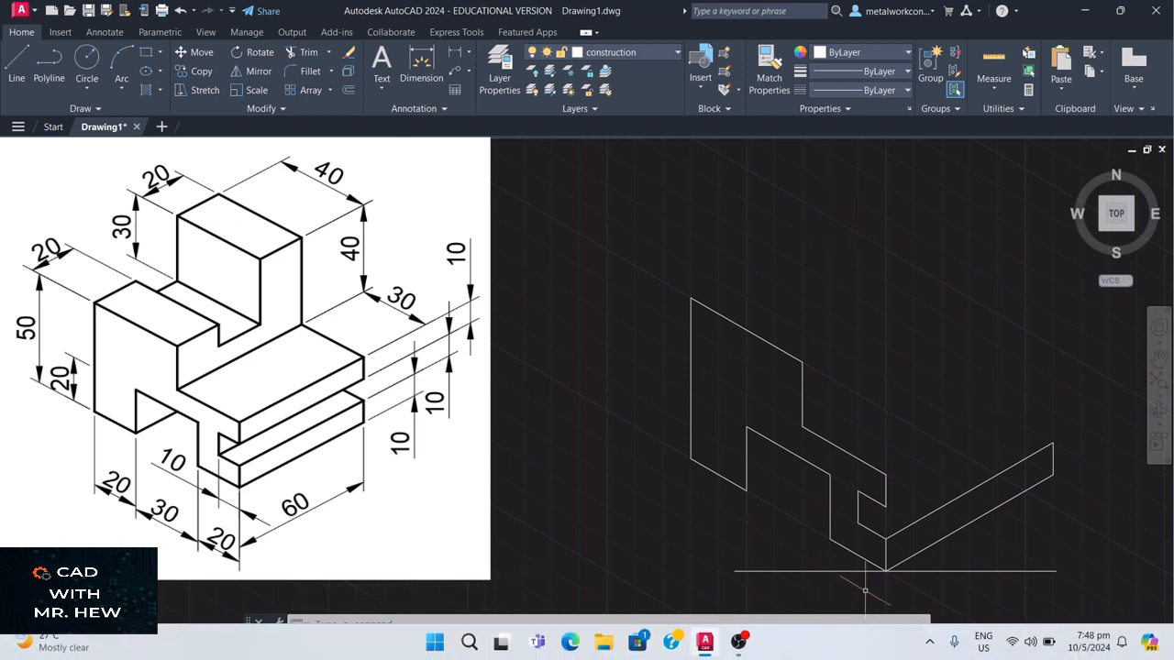
# Switch to isoplane Right and draw the upper side face above the slot: 60 at 30°, 10 upward and 60 back at 210°
pyautogui.click(864, 650)
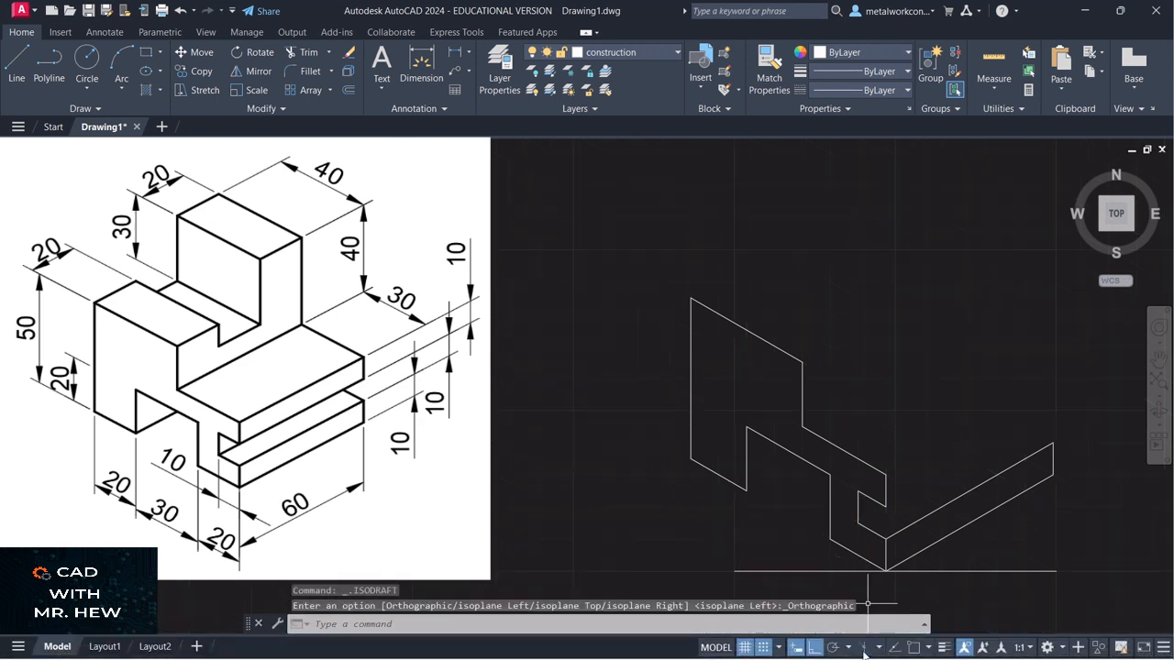
pyautogui.click(877, 648)
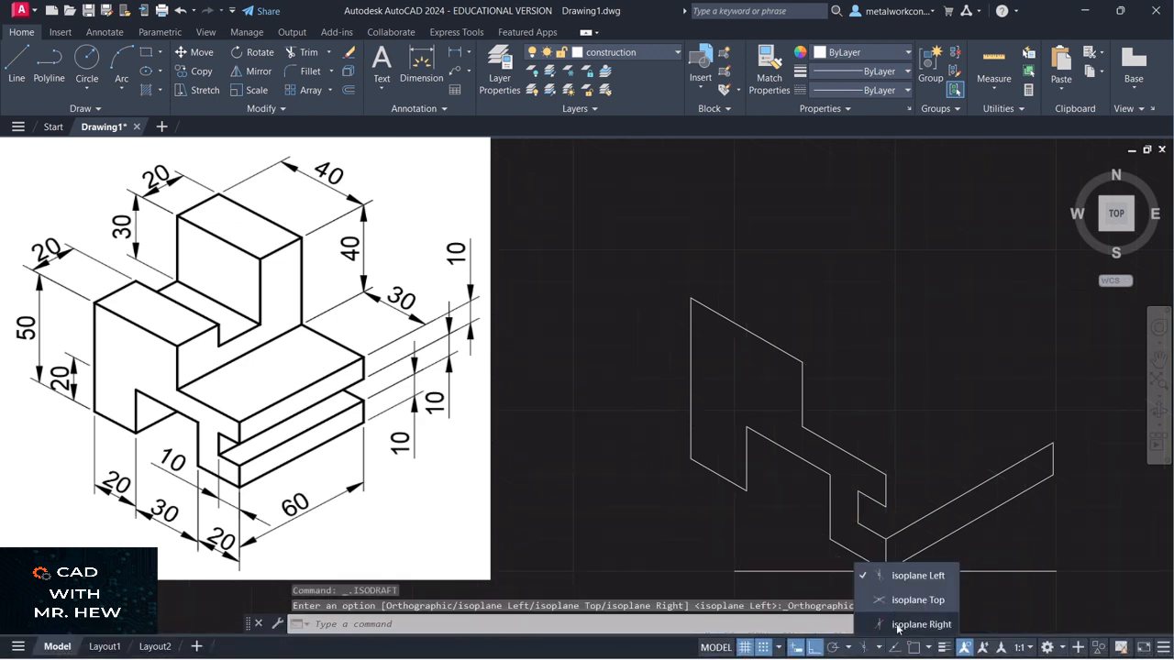
pyautogui.click(898, 625)
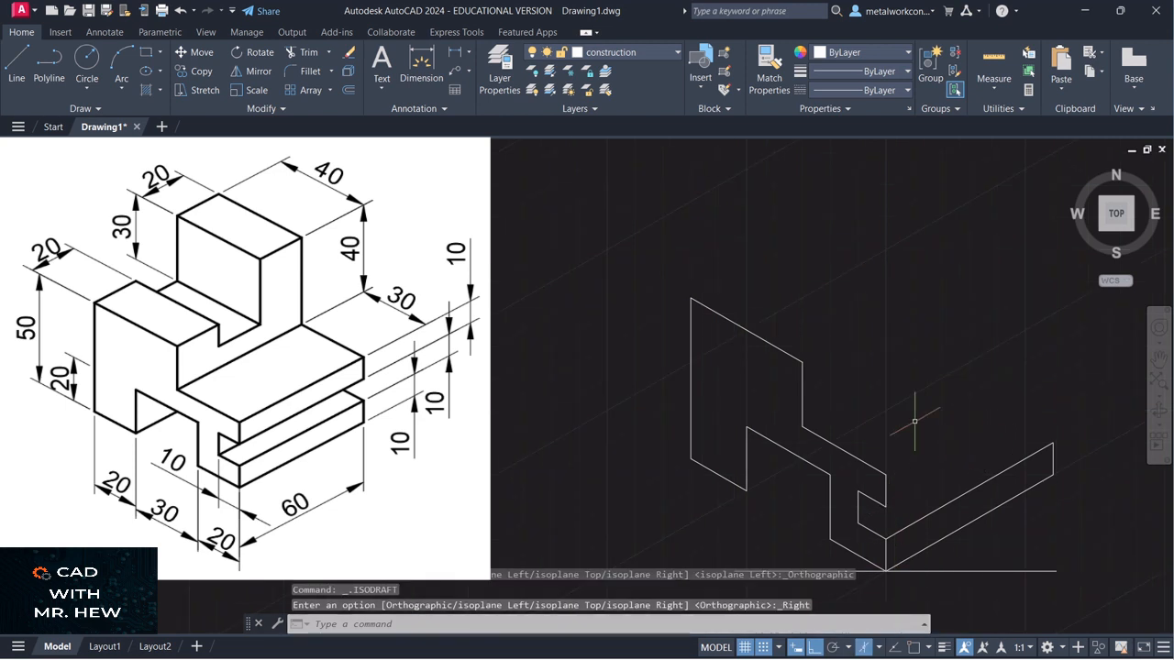
pyautogui.click(16, 65)
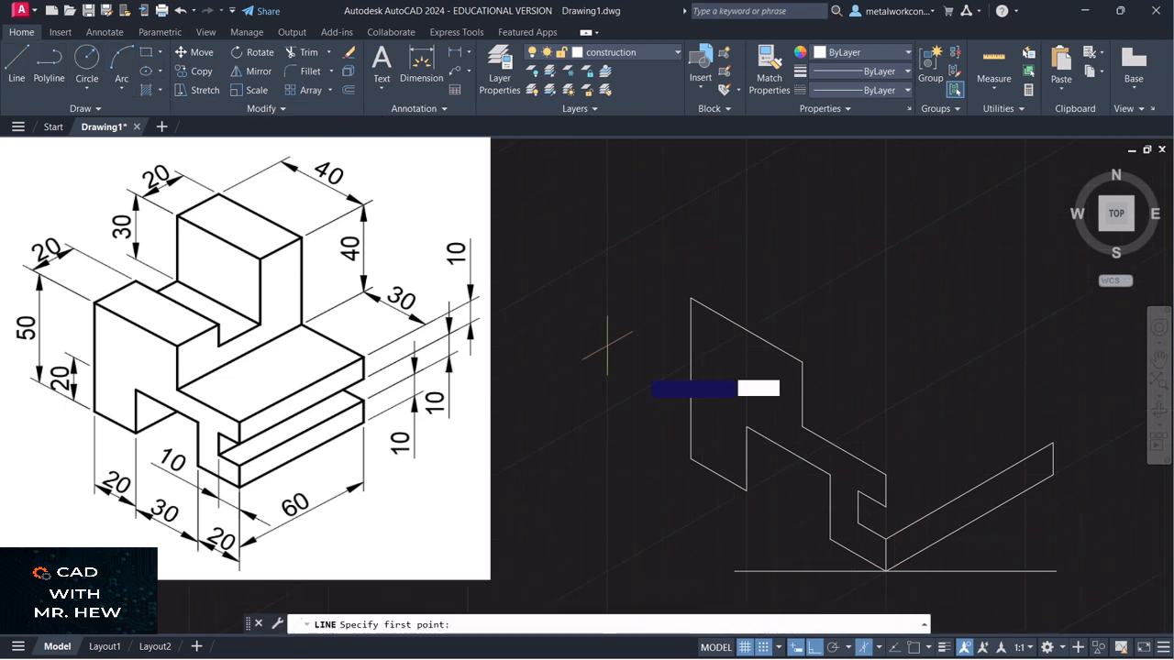
pyautogui.click(885, 506)
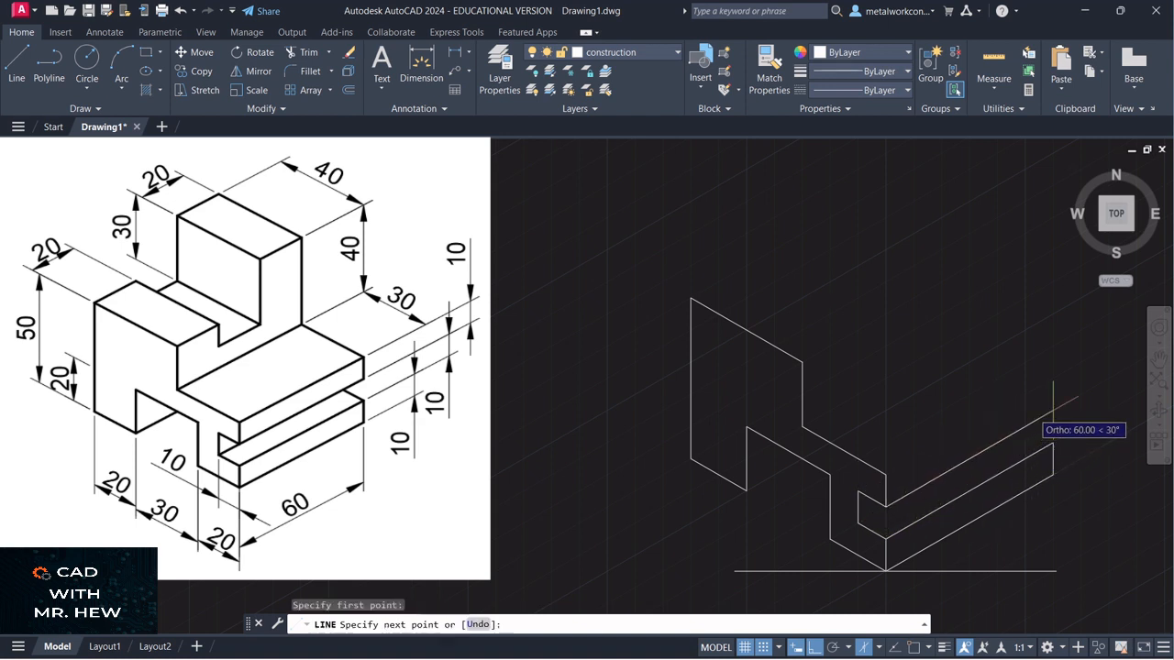
pyautogui.click(1053, 410)
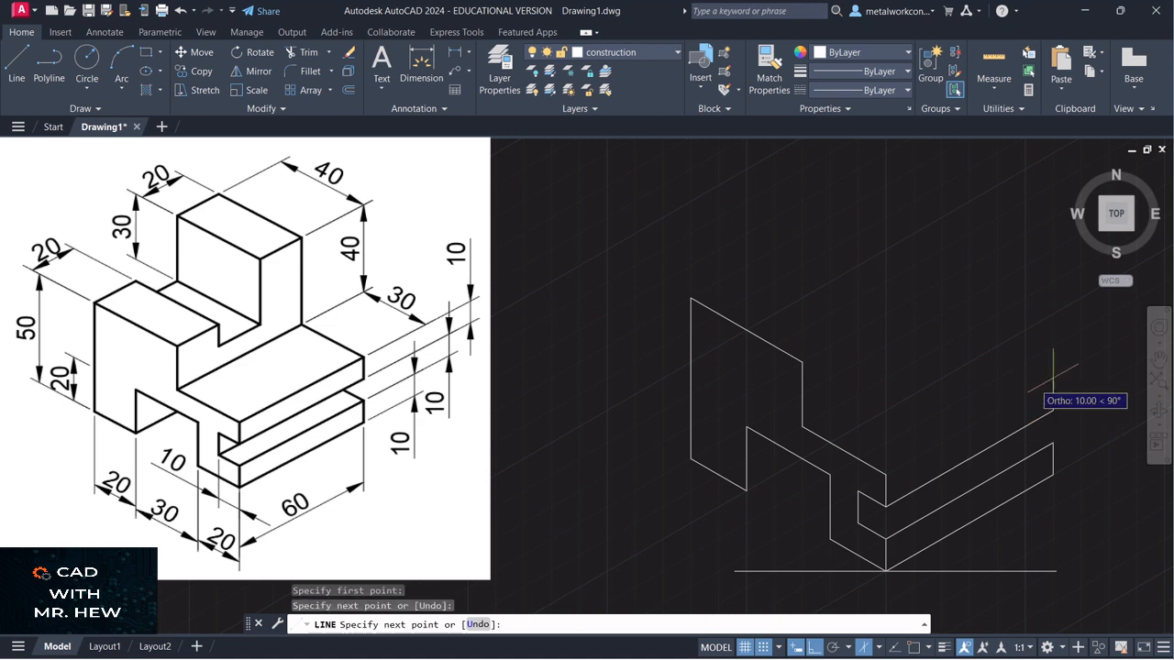
pyautogui.click(1053, 378)
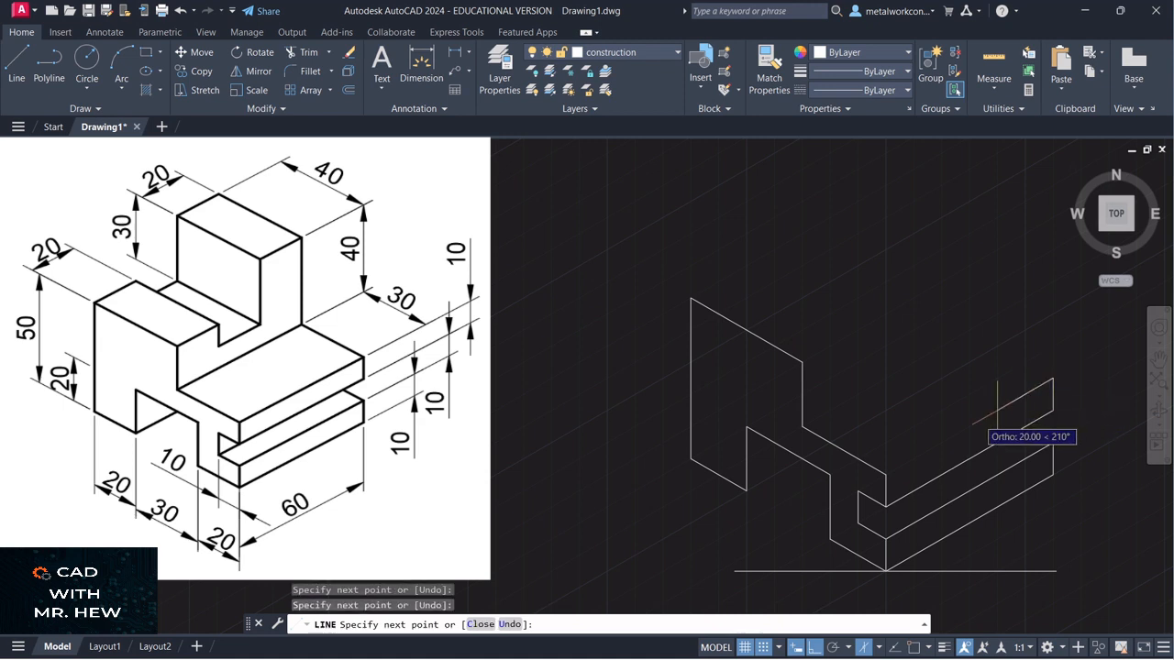
pyautogui.click(886, 475)
pyautogui.press('Return')
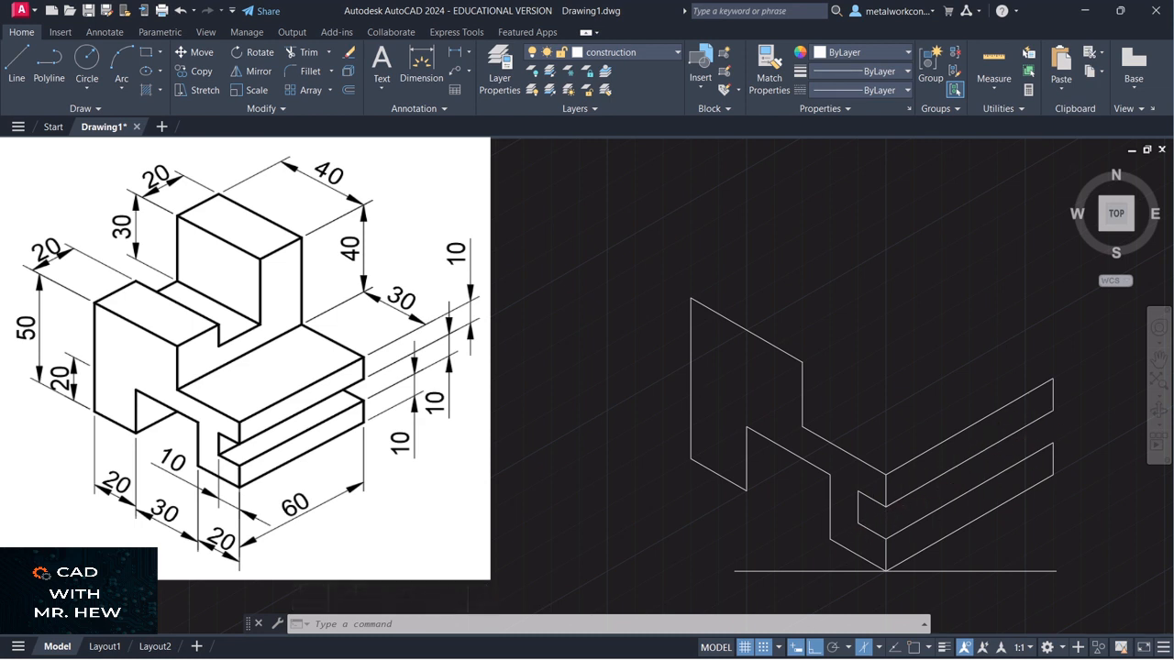
# In isoplane Left, draw the slot's rear edge at 150° from the lower side face's upper back corner to the upper face's bottom edge
pyautogui.click(11, 65)
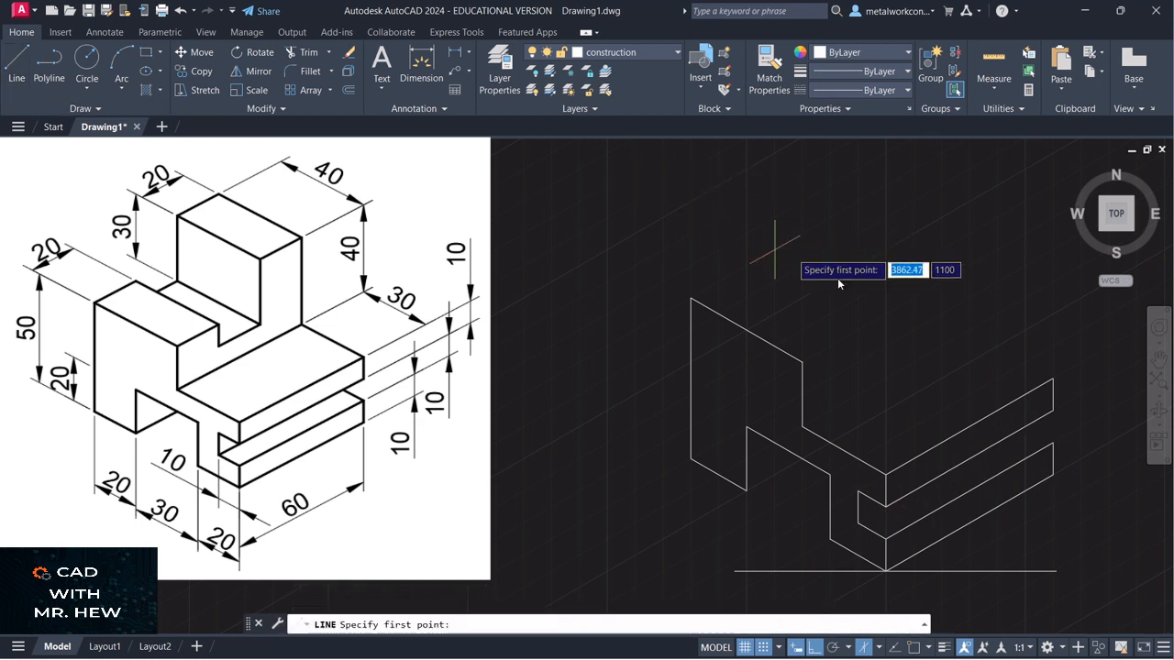
pyautogui.click(1052, 410)
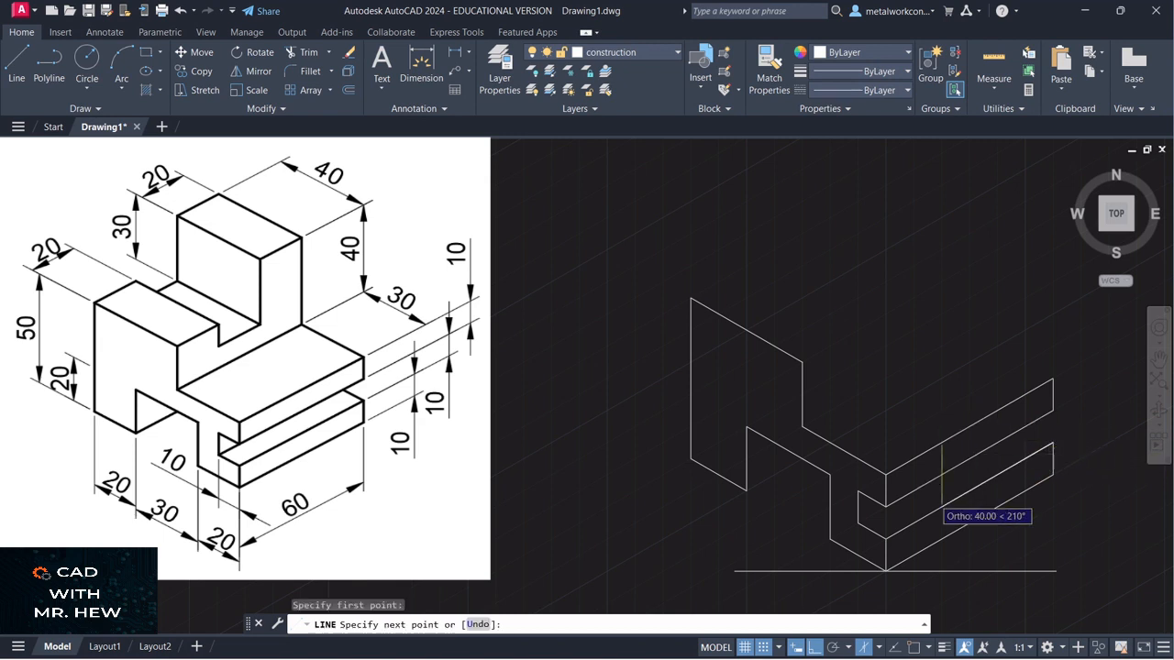
pyautogui.click(878, 651)
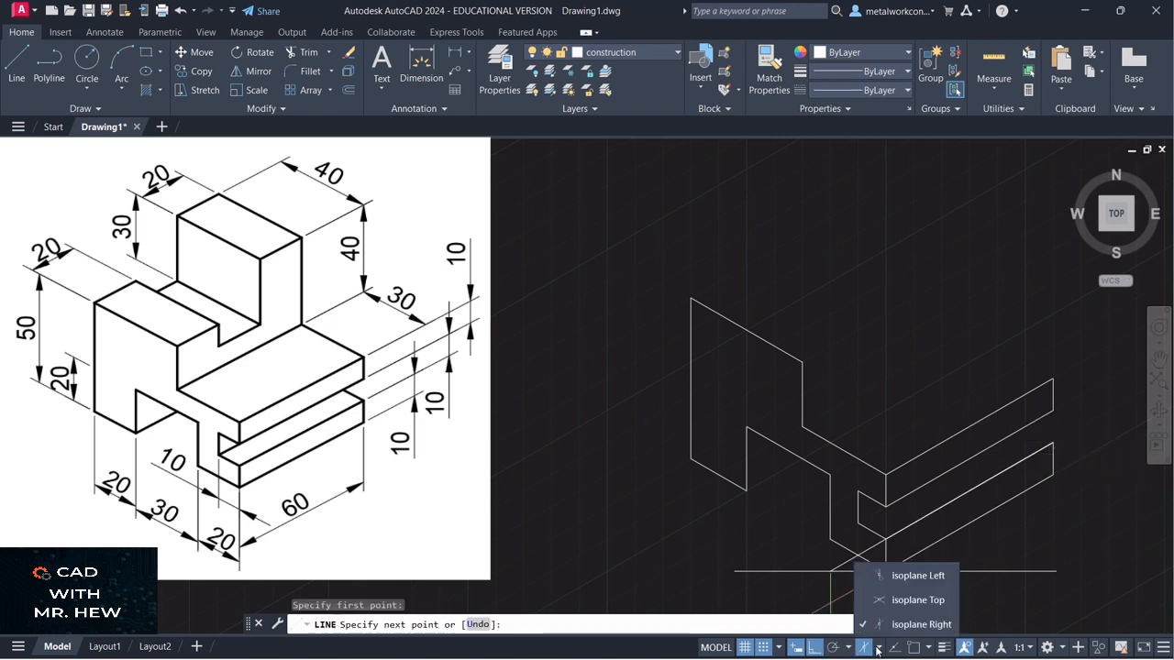
pyautogui.click(885, 580)
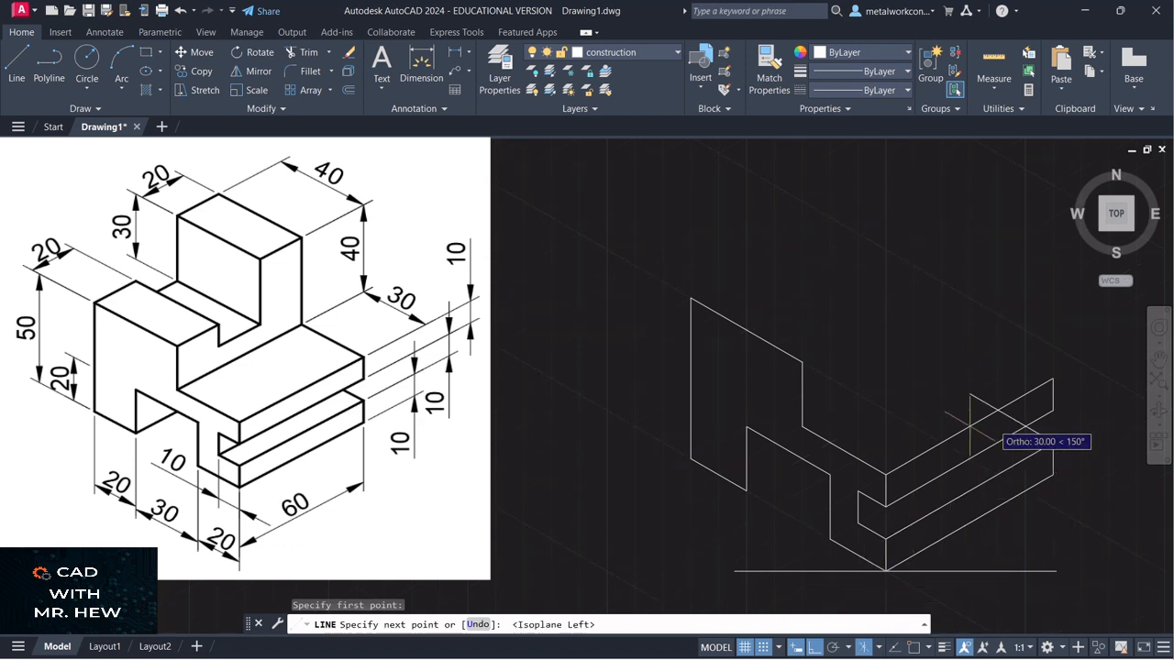
pyautogui.click(1026, 427)
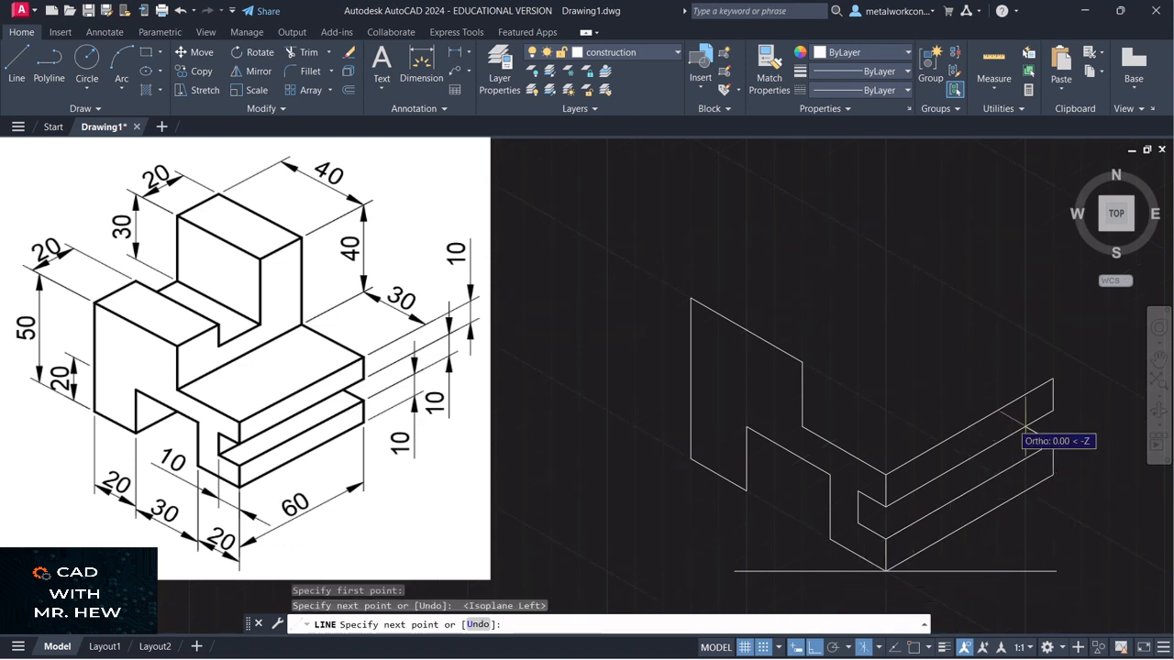
pyautogui.press('Return')
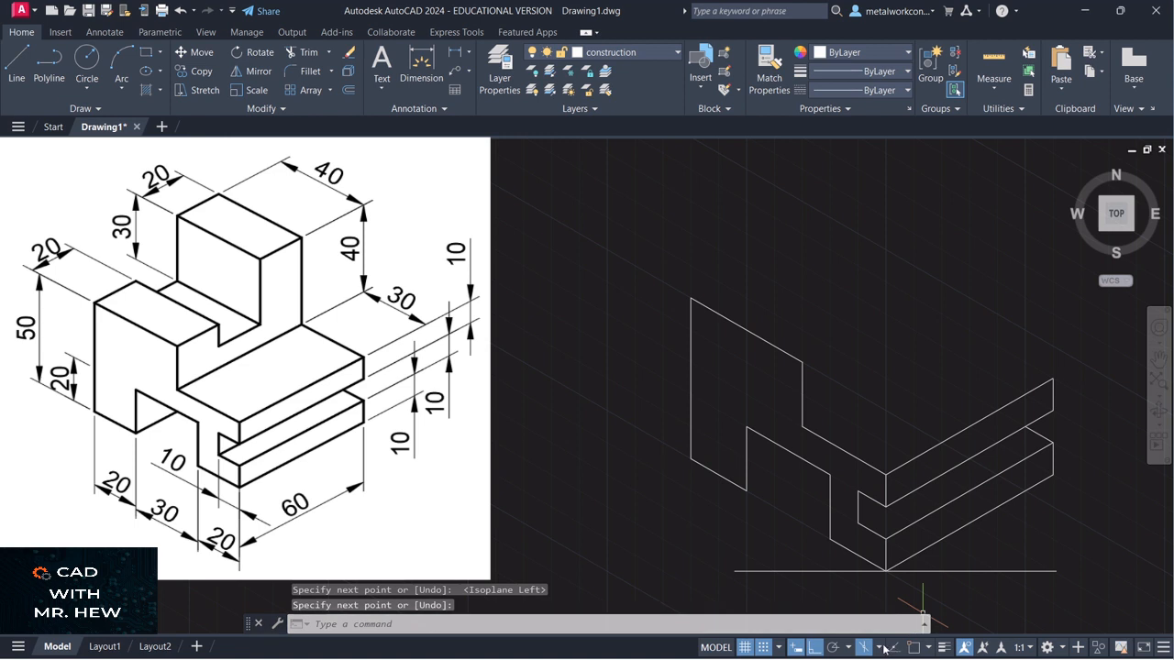
# In isoplane Right, draw the slot's inner edge at 30° from its inner lower corner to the upper side face's lower front corner
pyautogui.click(883, 648)
pyautogui.click(913, 623)
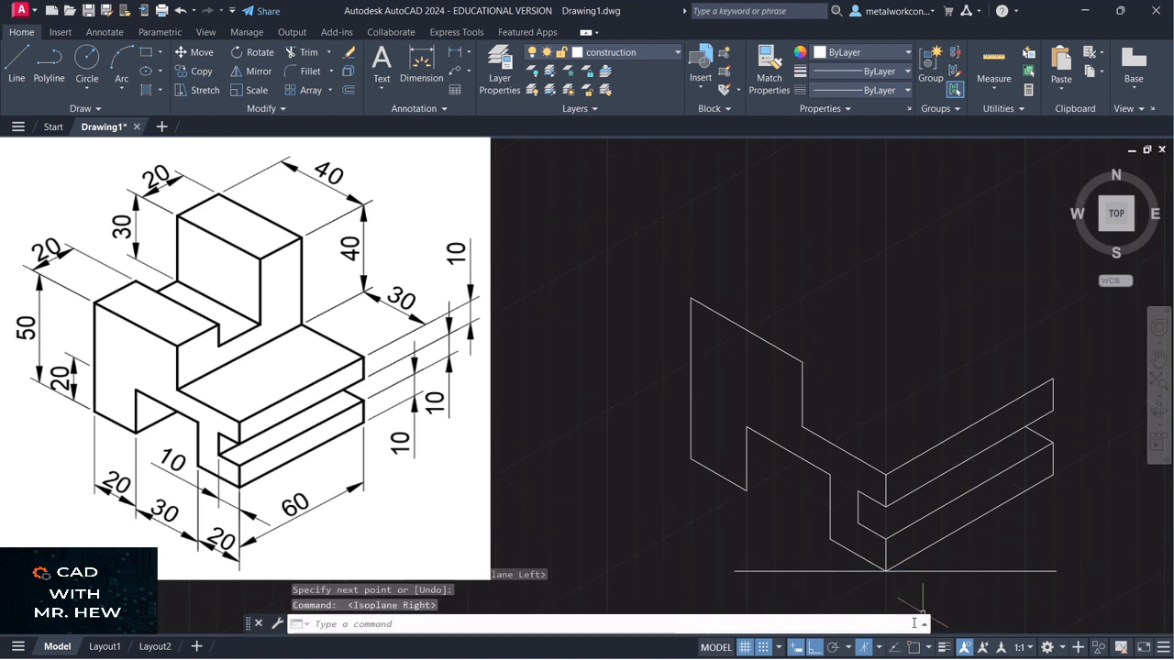
pyautogui.click(16, 64)
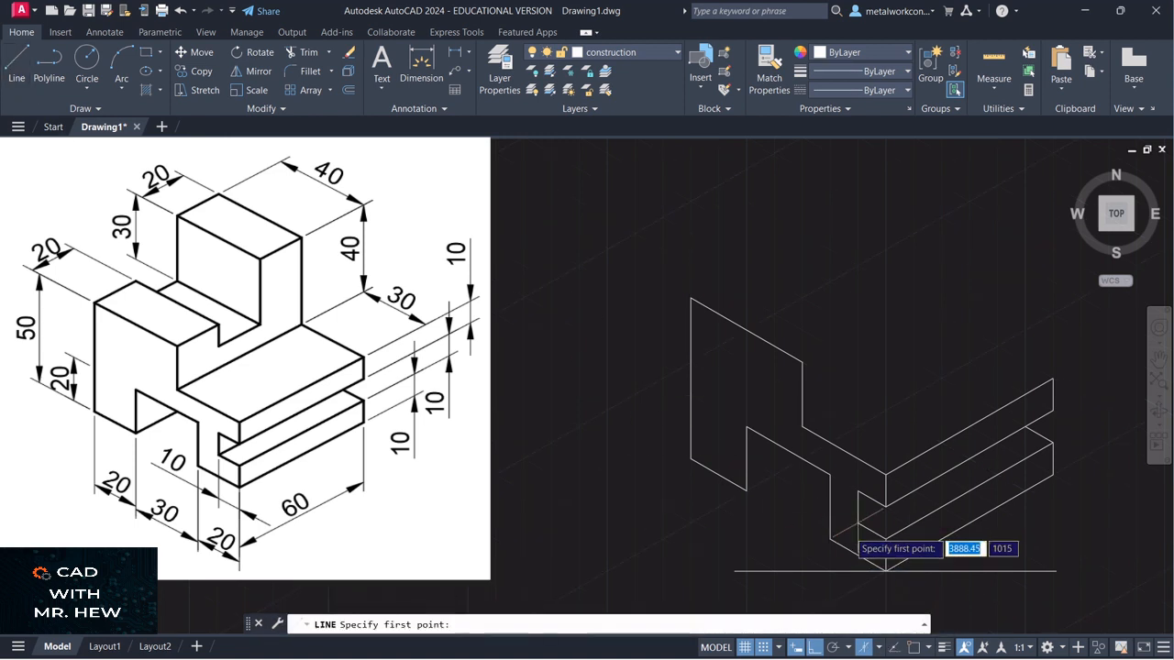
pyautogui.click(858, 522)
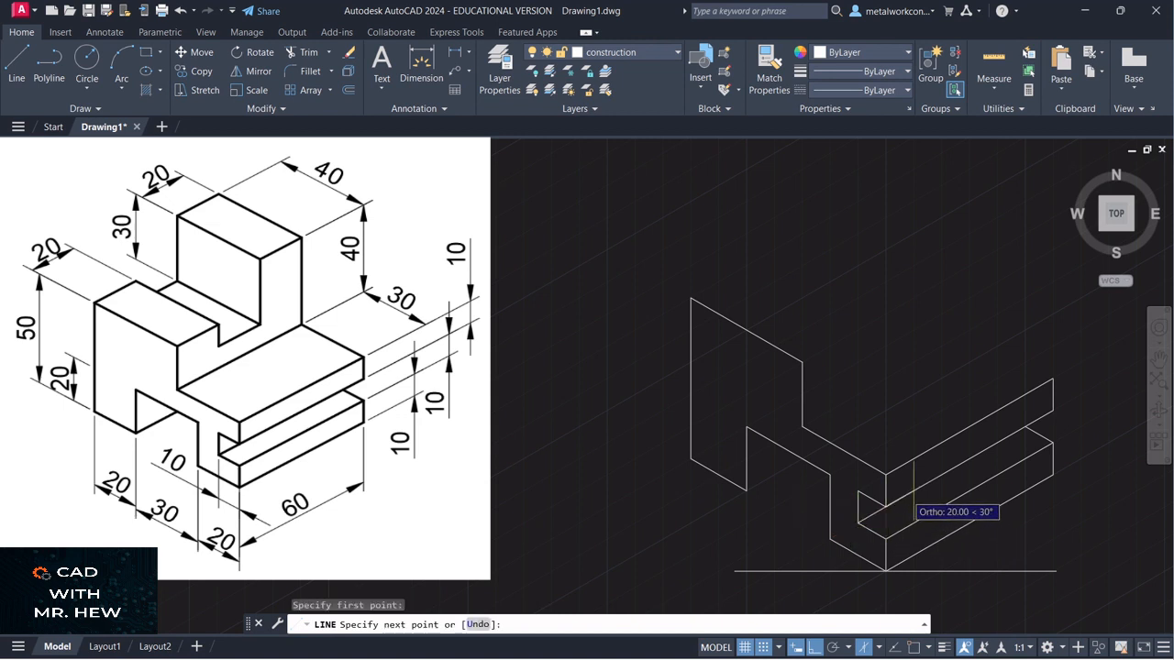
pyautogui.click(885, 507)
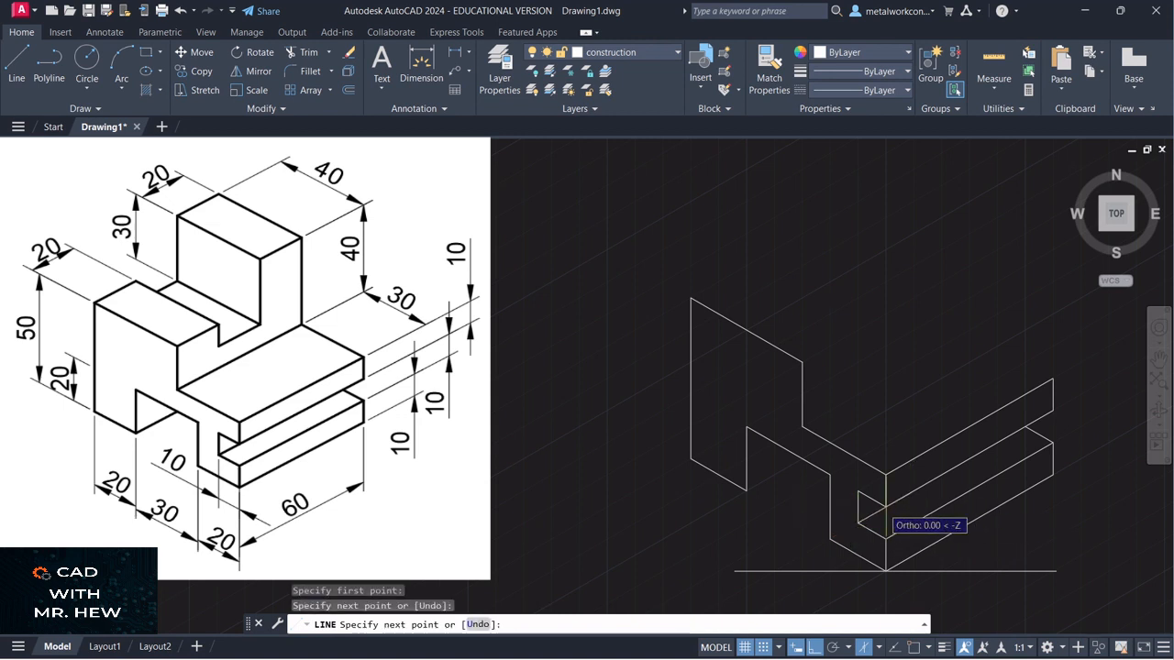
pyautogui.press('Return')
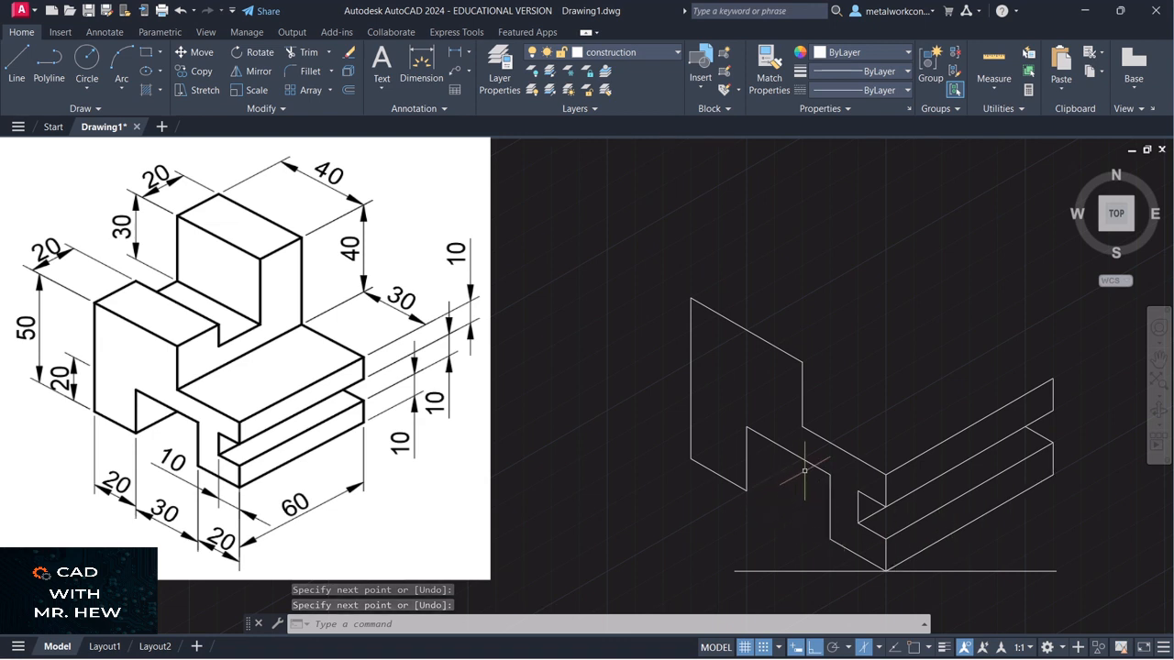
# Draw the bottom notch's receding edge at 30° from its lower corner up to the notch's top edge
pyautogui.click(13, 64)
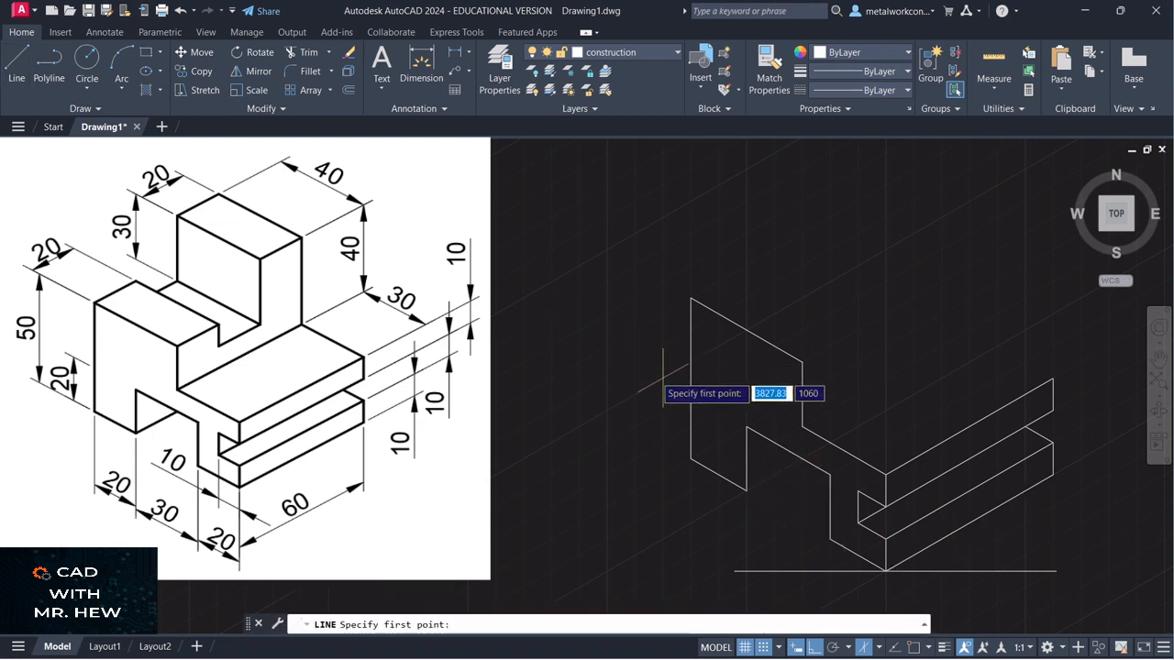
pyautogui.click(747, 426)
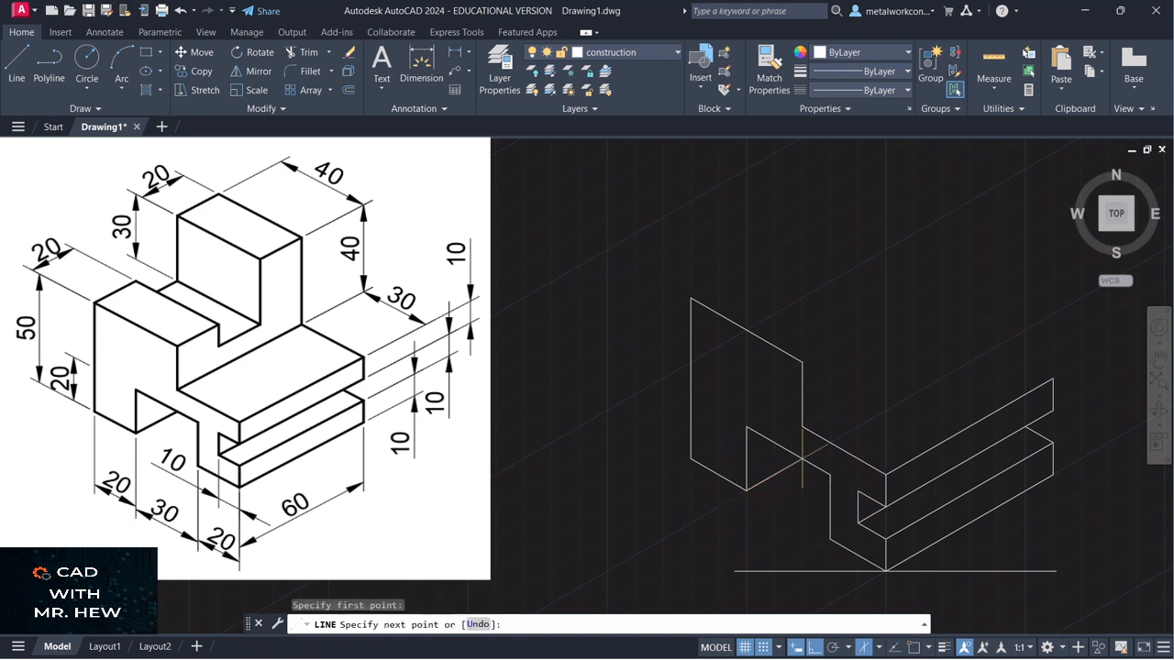
pyautogui.click(802, 457)
pyautogui.press('Escape')
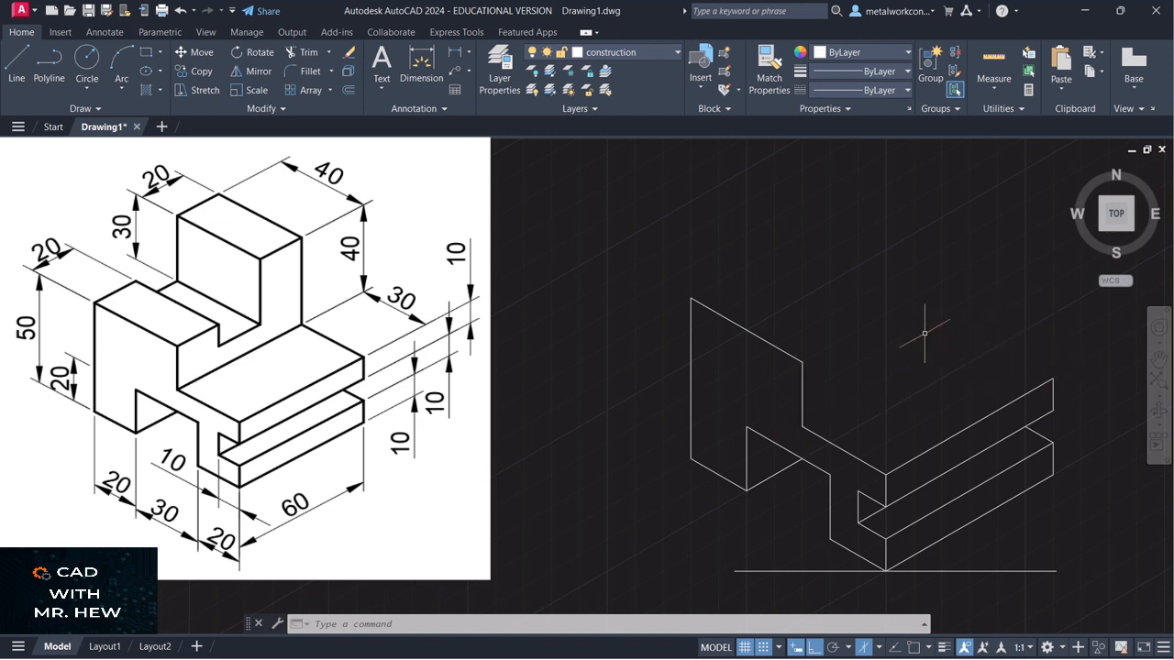
# Outline the step's top face with a 60 line at 30° from its inner corner and a closing 330° line in isoplane Left
pyautogui.click(16, 64)
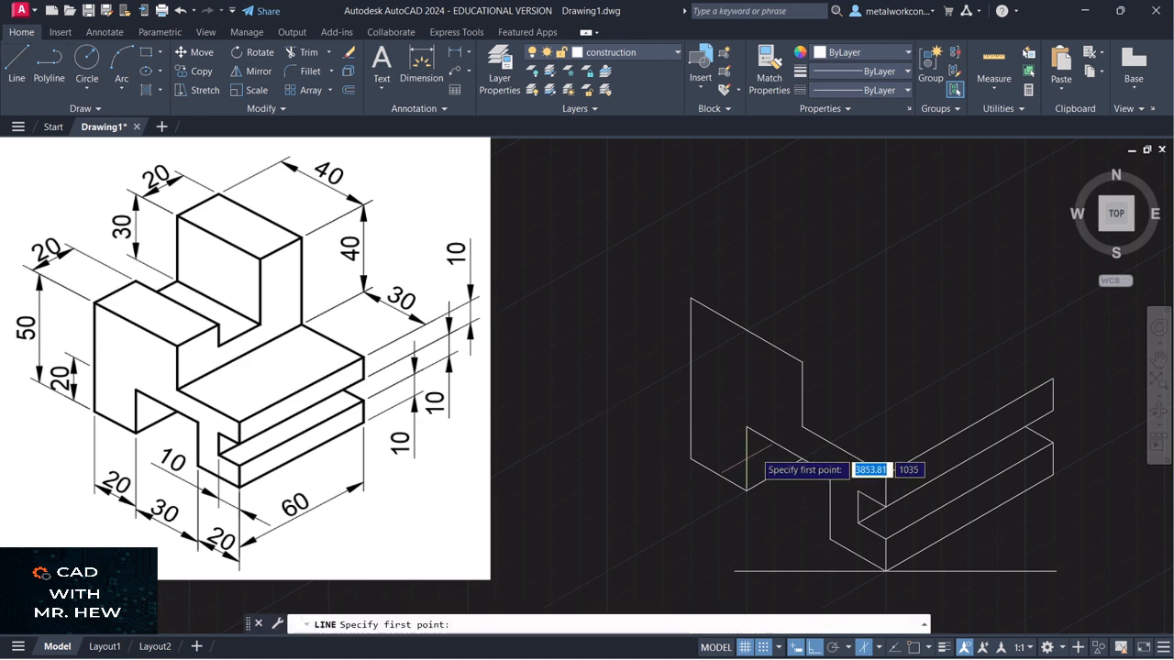
pyautogui.click(803, 424)
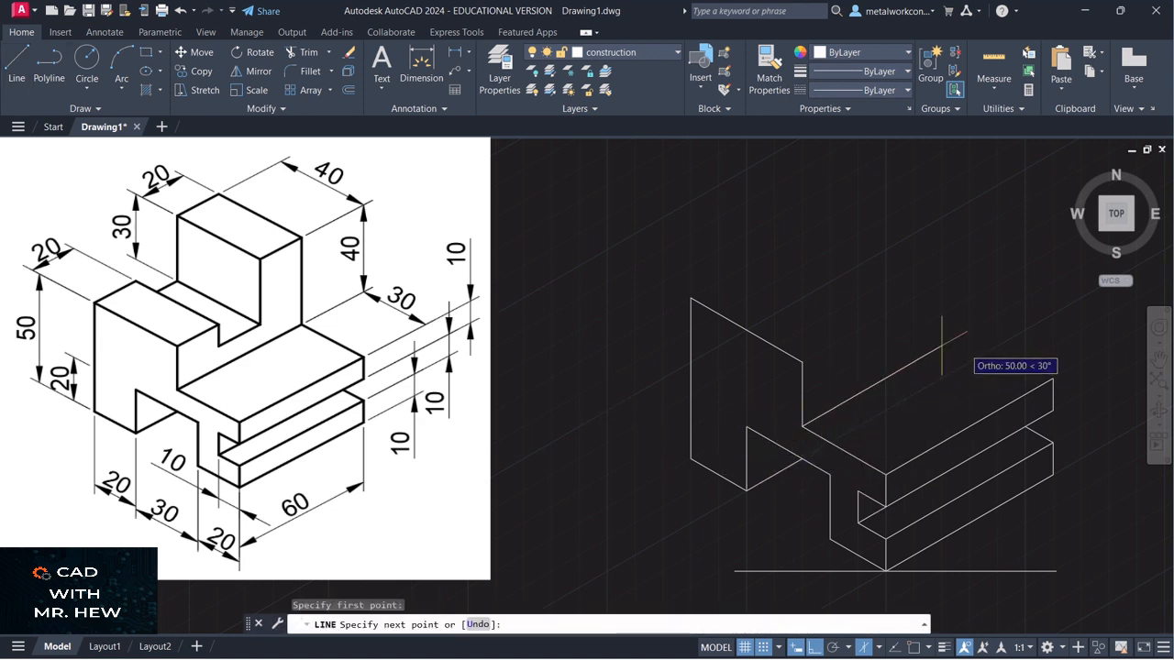
pyautogui.write('60')
pyautogui.press('Return')
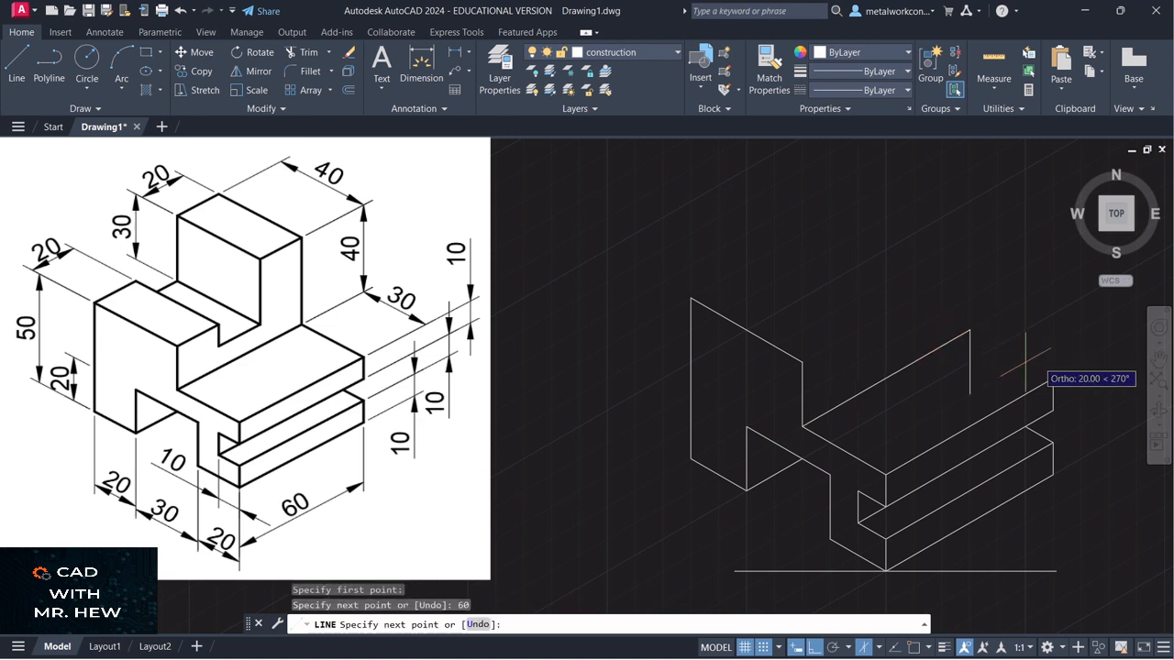
pyautogui.click(878, 648)
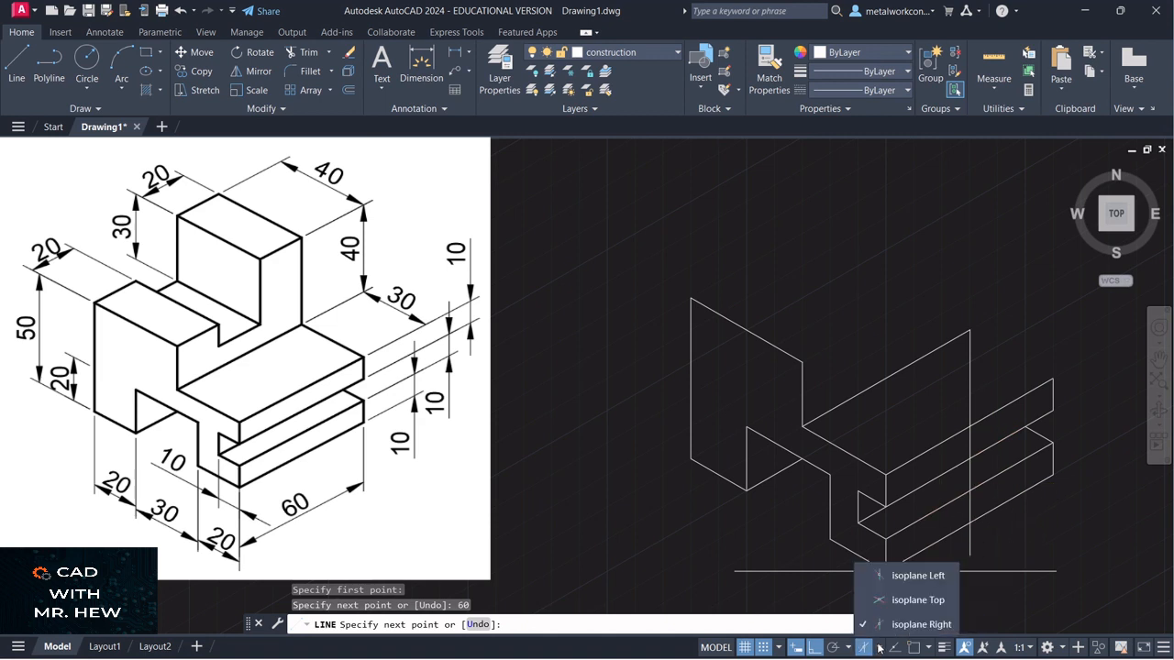
pyautogui.click(903, 570)
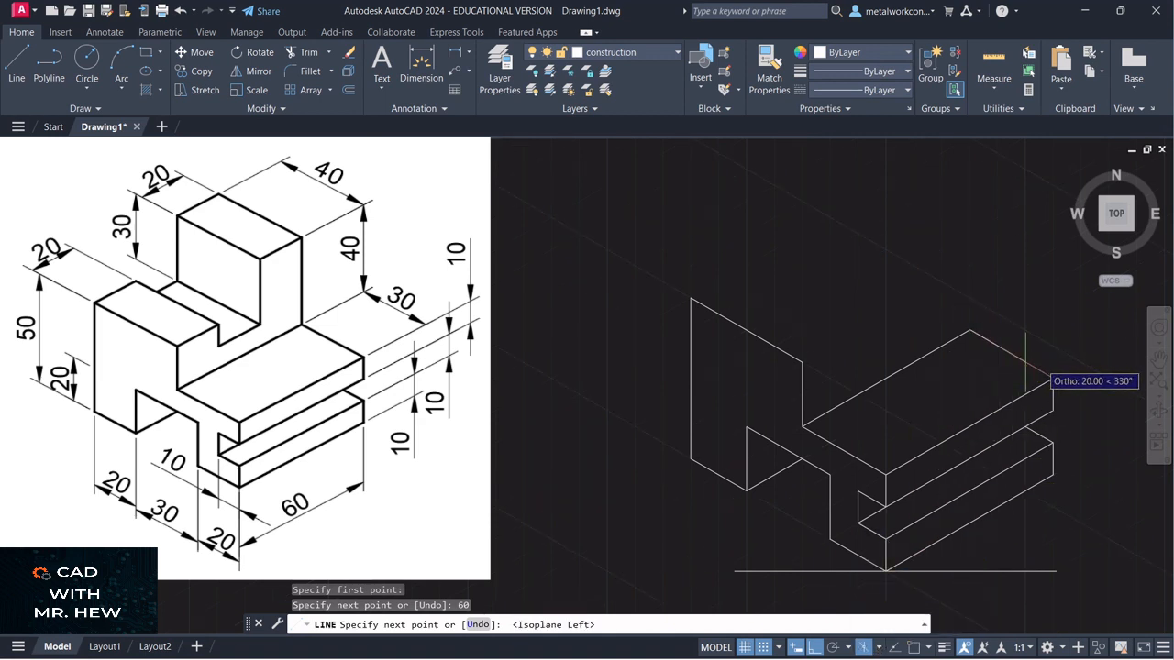
pyautogui.click(1053, 375)
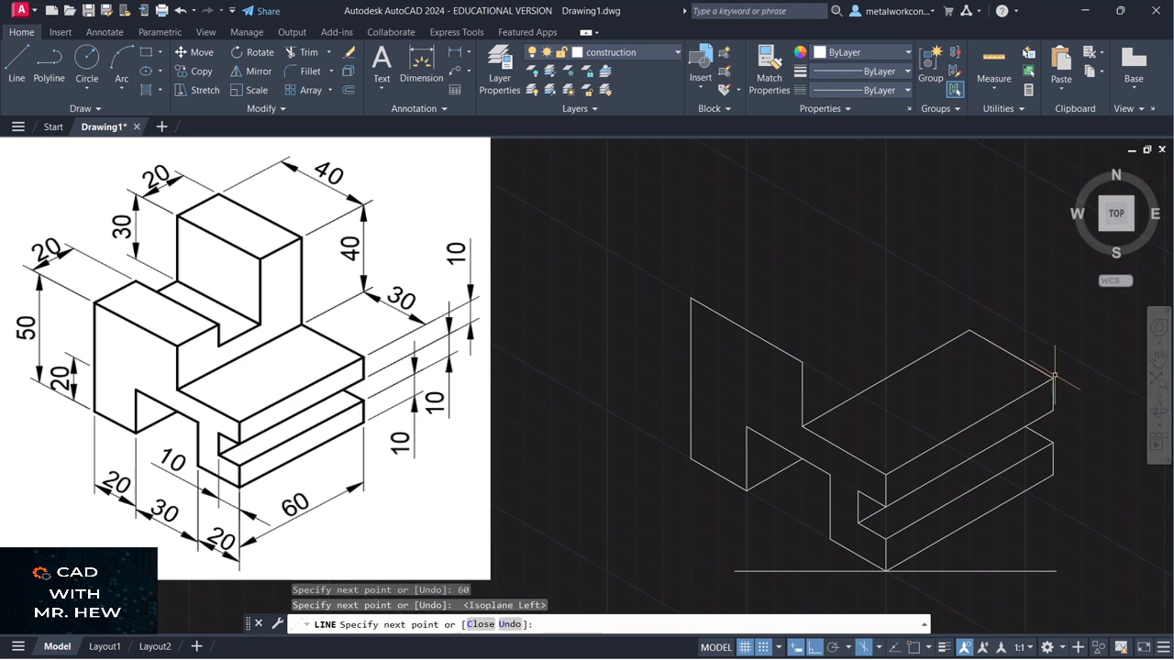
pyautogui.press('Return')
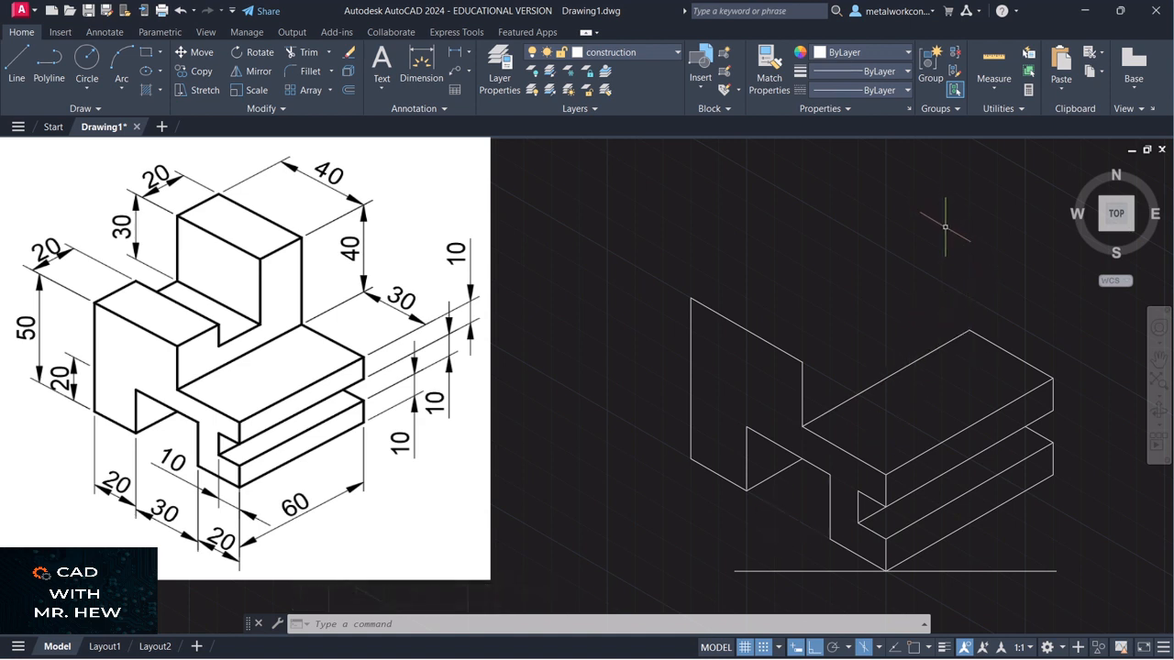
# In isoplane Right, draw the stepped profile from the step's back corner: 40 up, 20 at 210°, 30 down, 20 at 210°, 10 up, 20 at 210°
pyautogui.click(16, 62)
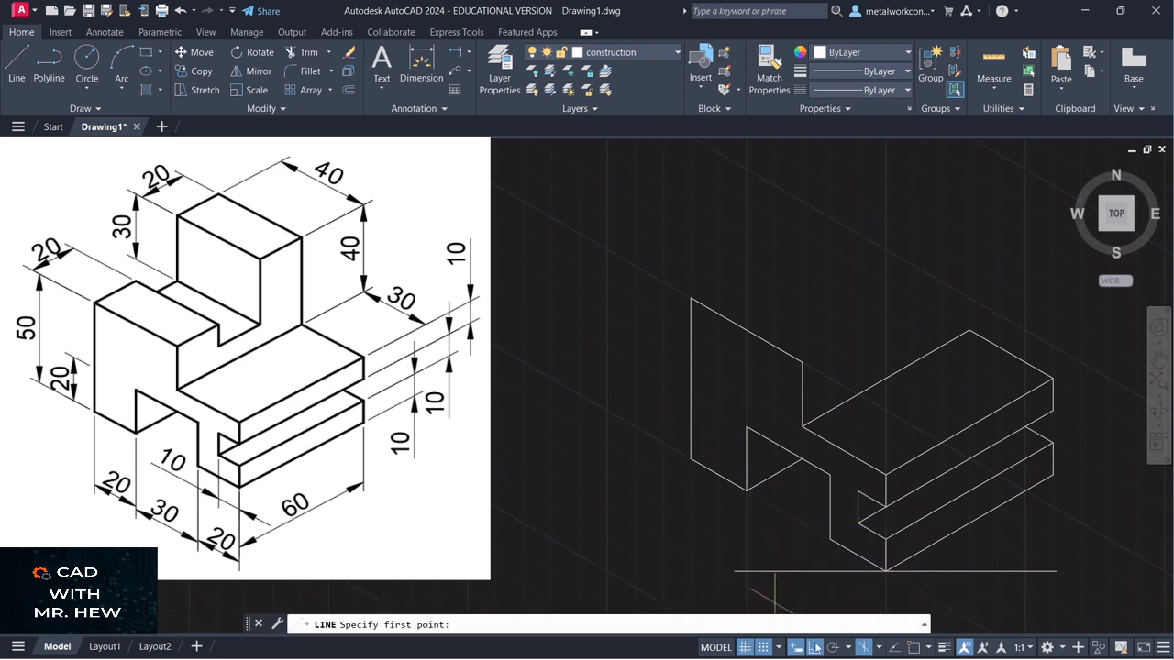
pyautogui.click(880, 647)
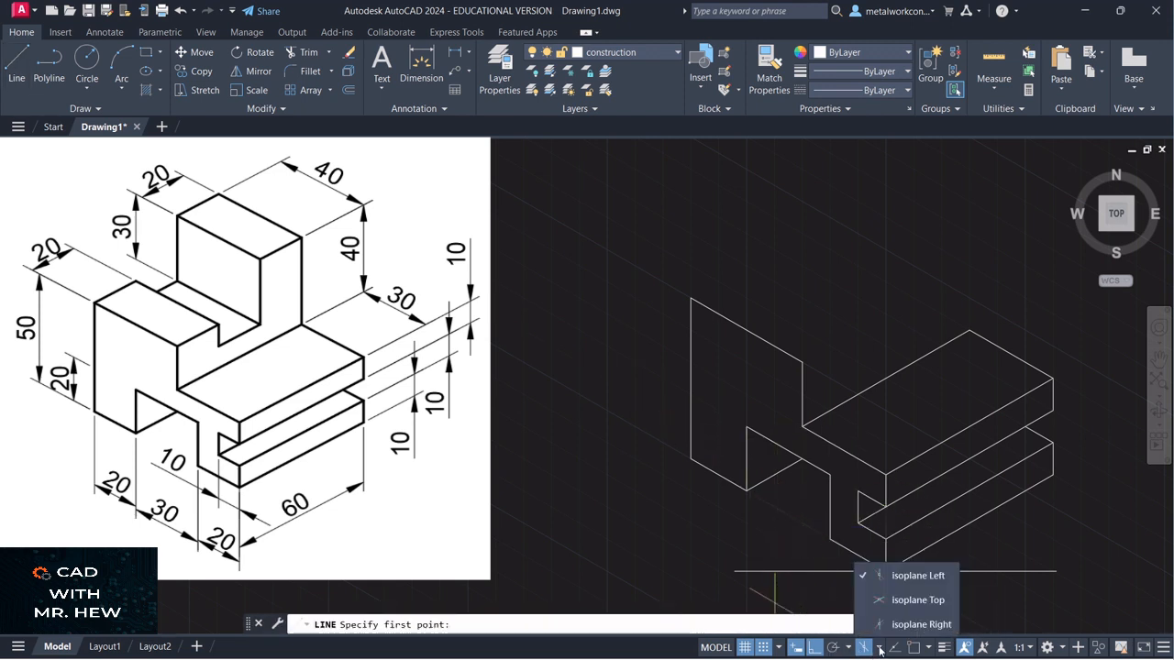
pyautogui.click(886, 624)
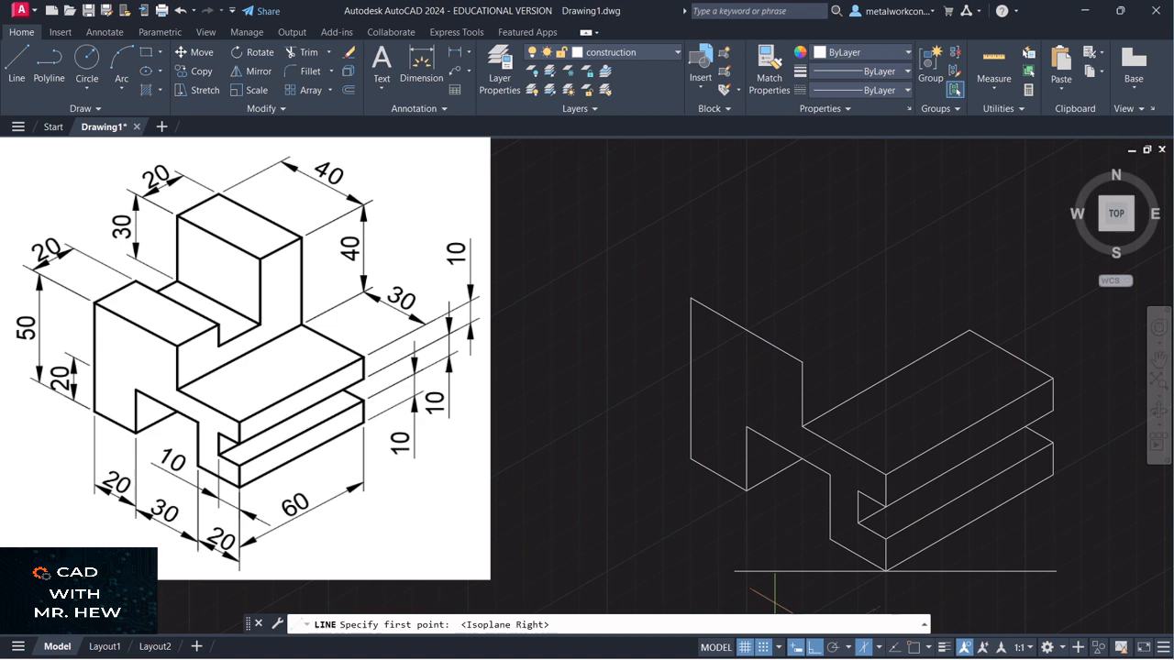
pyautogui.click(970, 330)
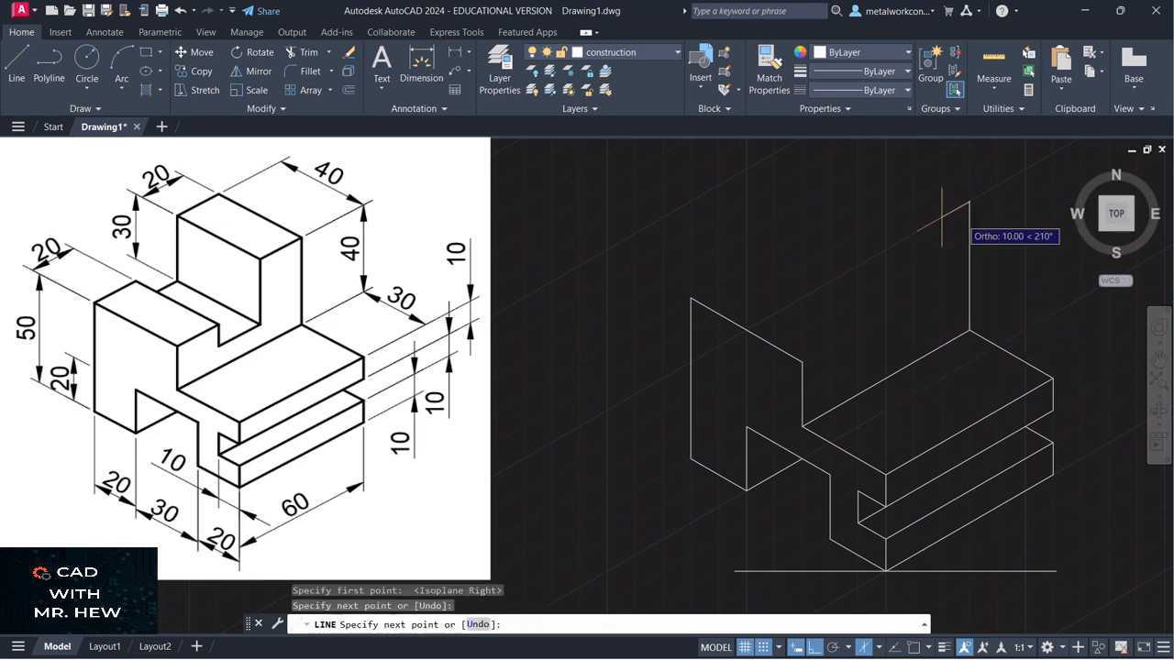
pyautogui.click(915, 232)
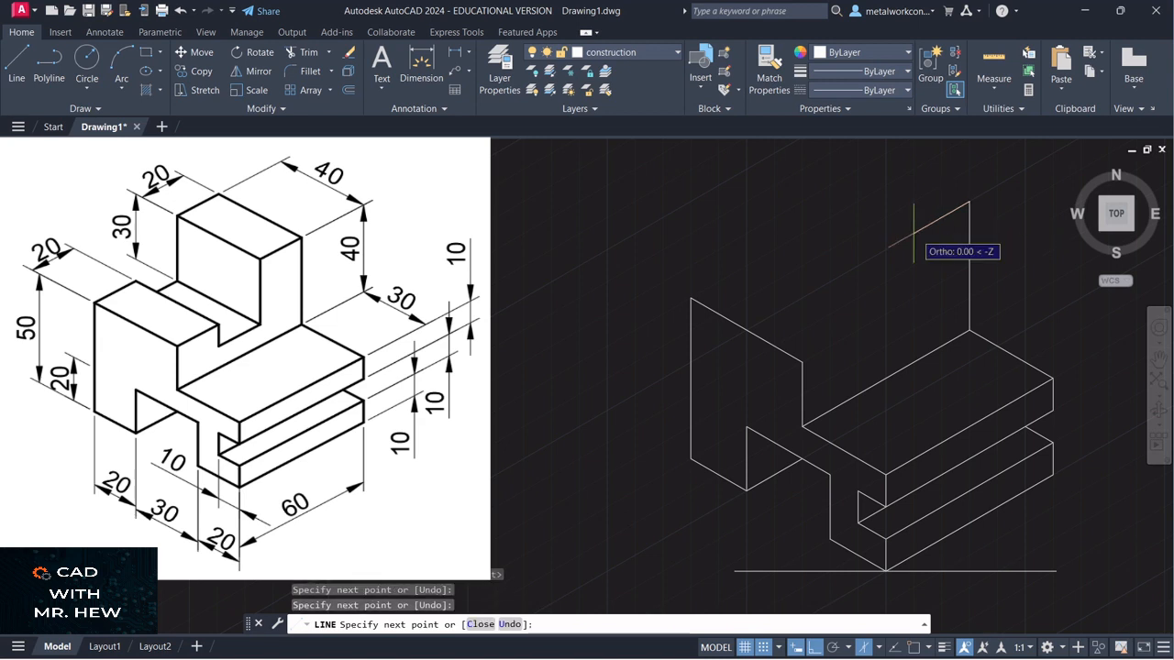
pyautogui.click(913, 334)
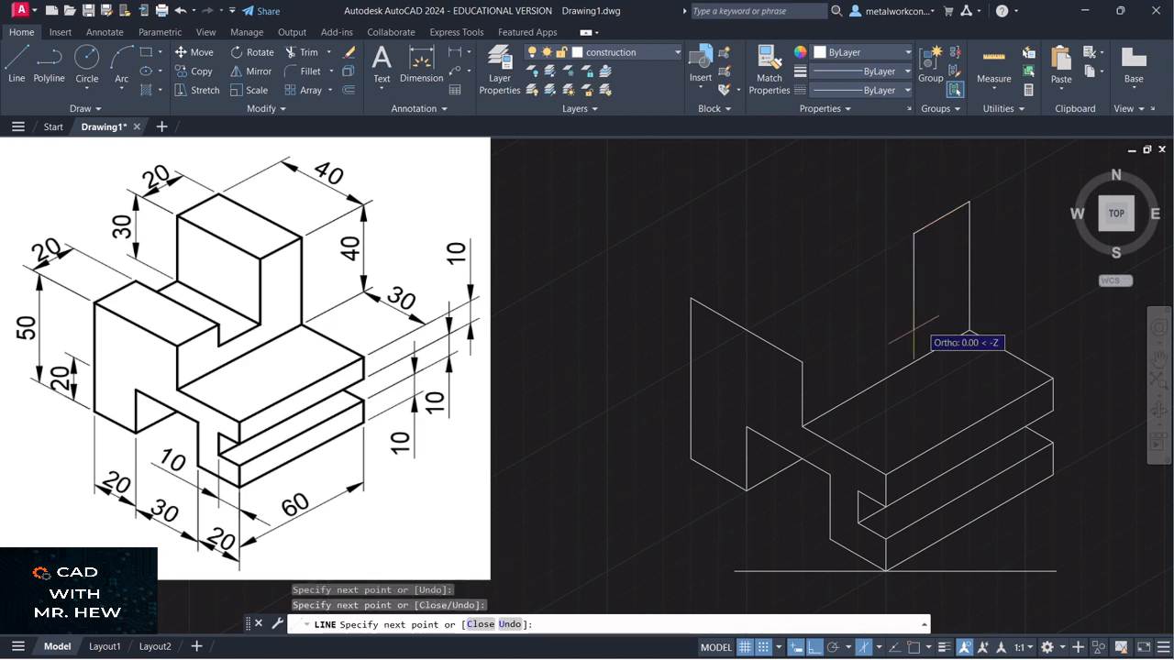
pyautogui.click(858, 362)
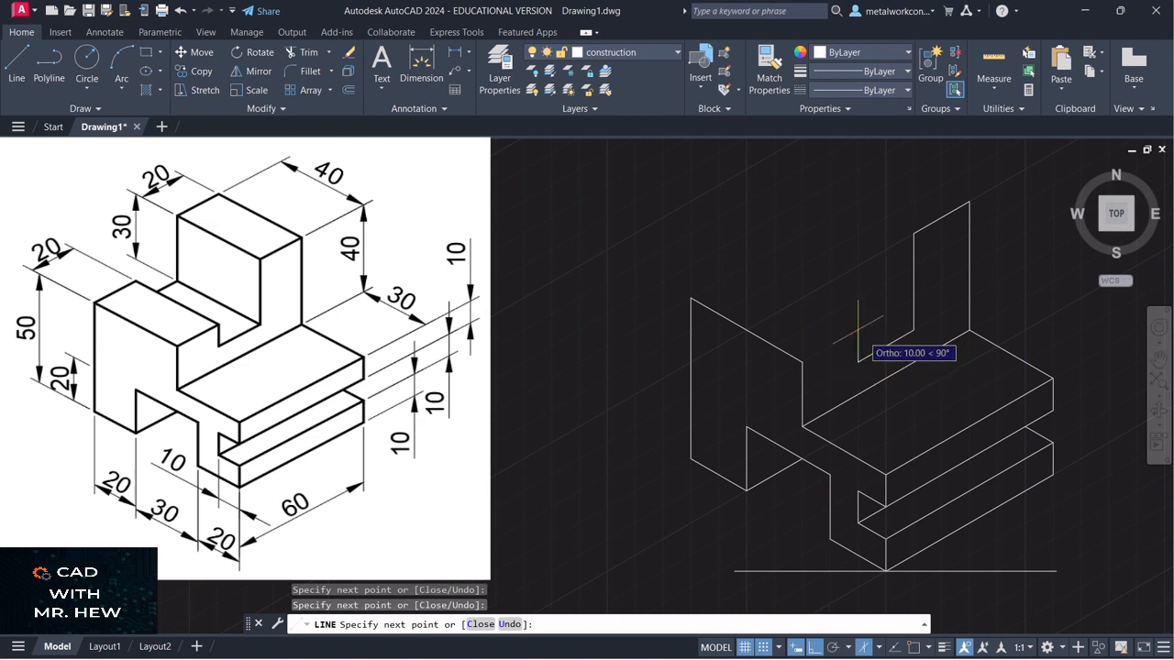
pyautogui.click(857, 330)
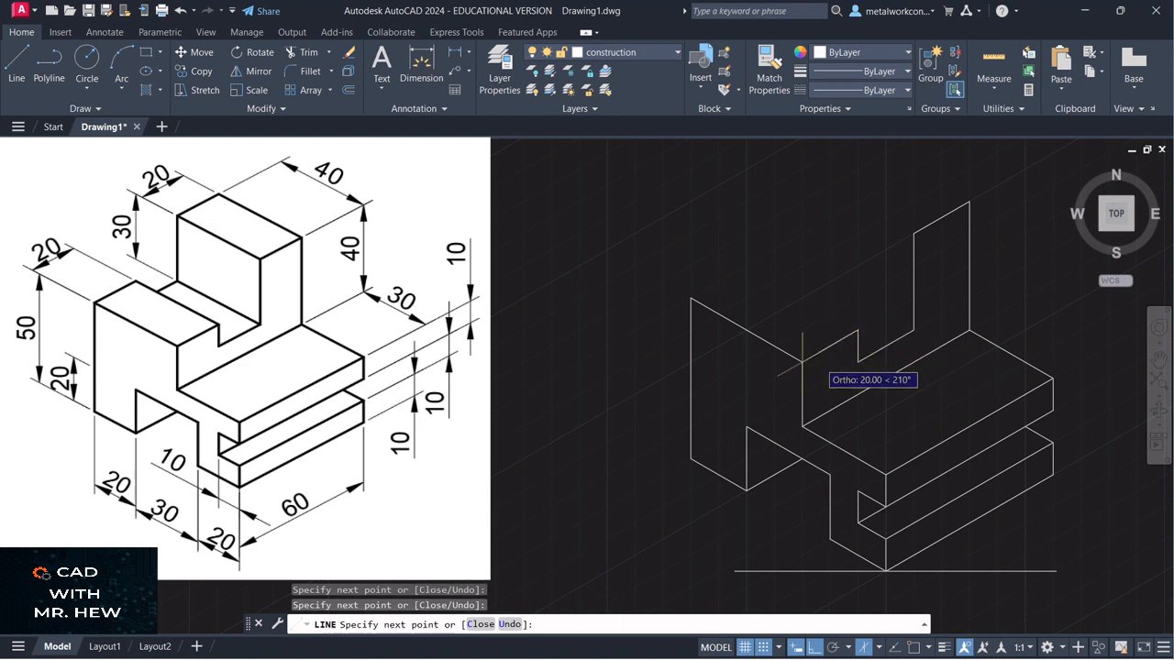
pyautogui.click(803, 362)
pyautogui.press('Return')
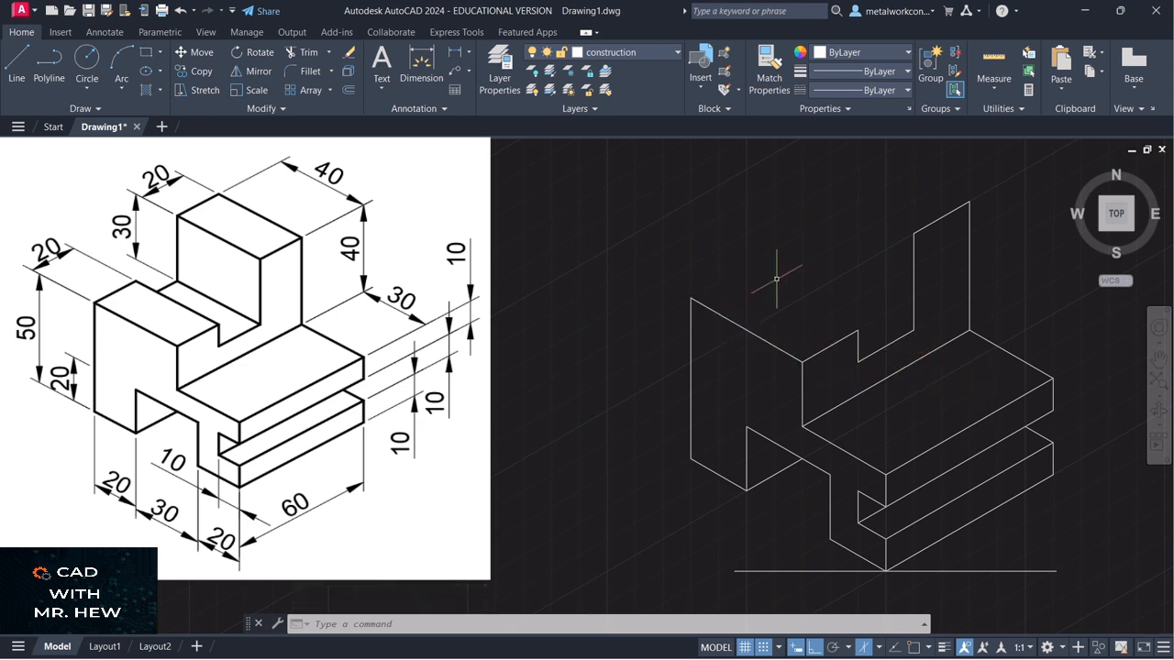
# Complete the lower block's top face with a 20 line at 30° from its outer front corner and a 40 line at 330° in isoplane Left
pyautogui.click(16, 64)
pyautogui.click(691, 297)
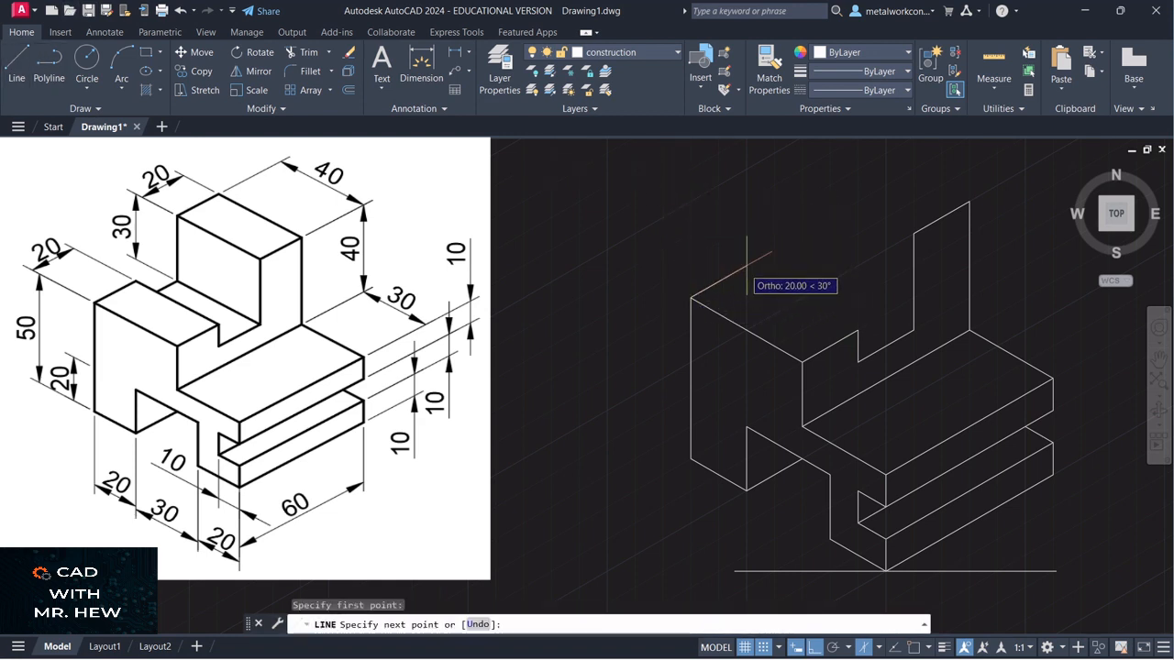
pyautogui.write('20')
pyautogui.press('Return')
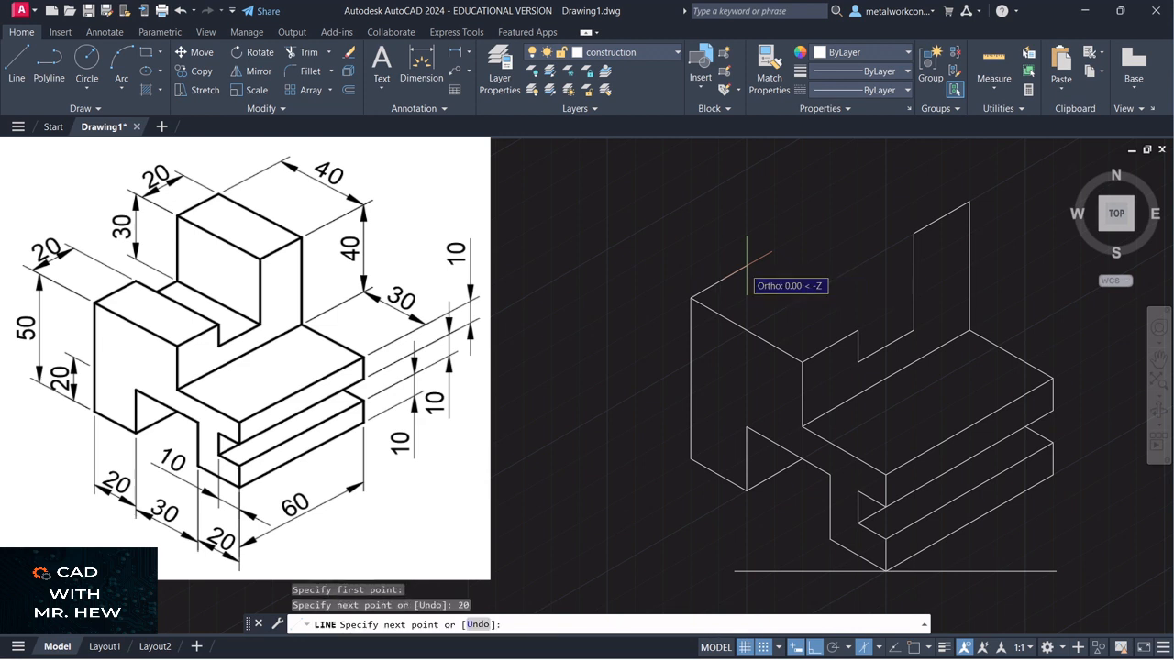
pyautogui.click(879, 649)
pyautogui.click(890, 583)
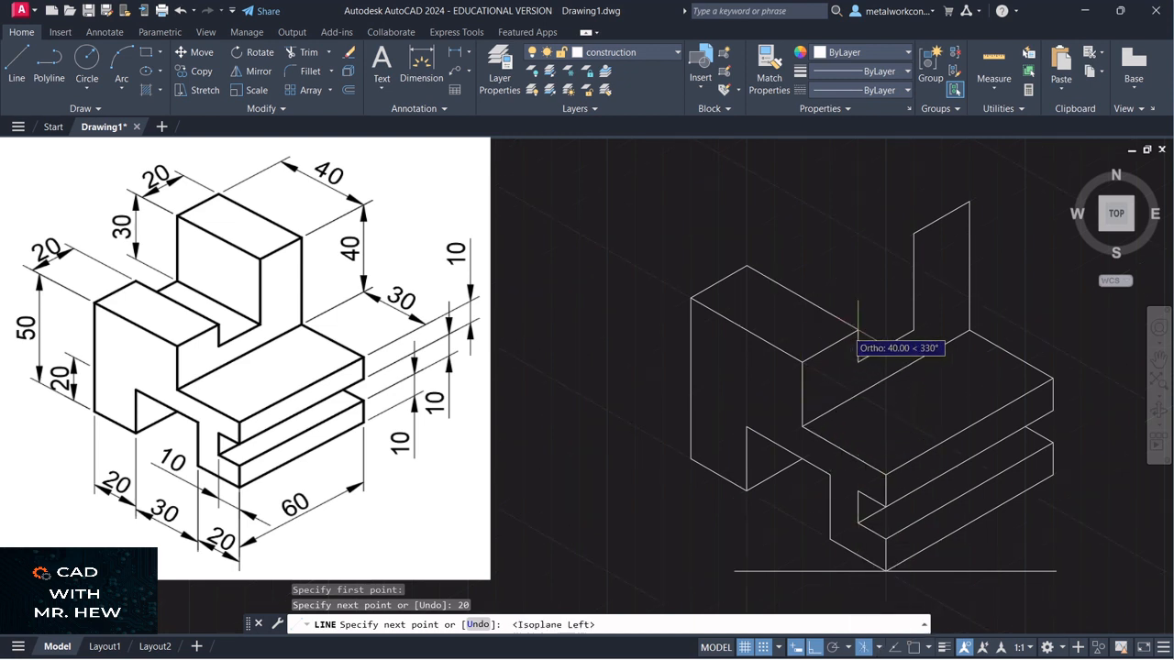
pyautogui.write('40')
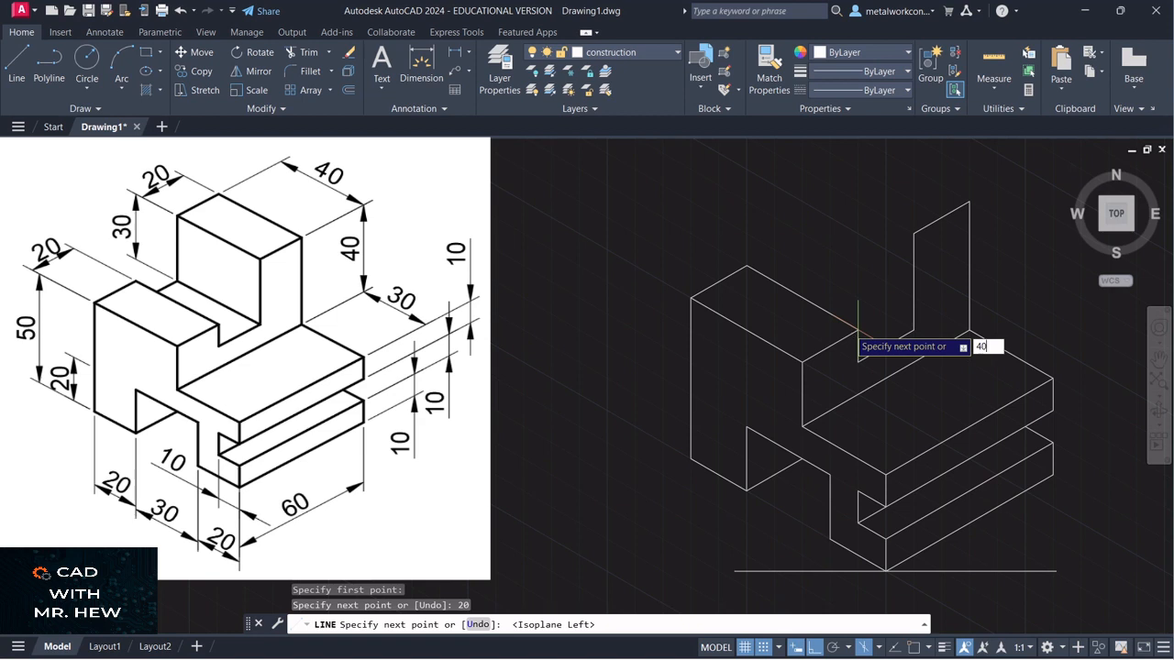
pyautogui.press('Return')
pyautogui.press('Return')
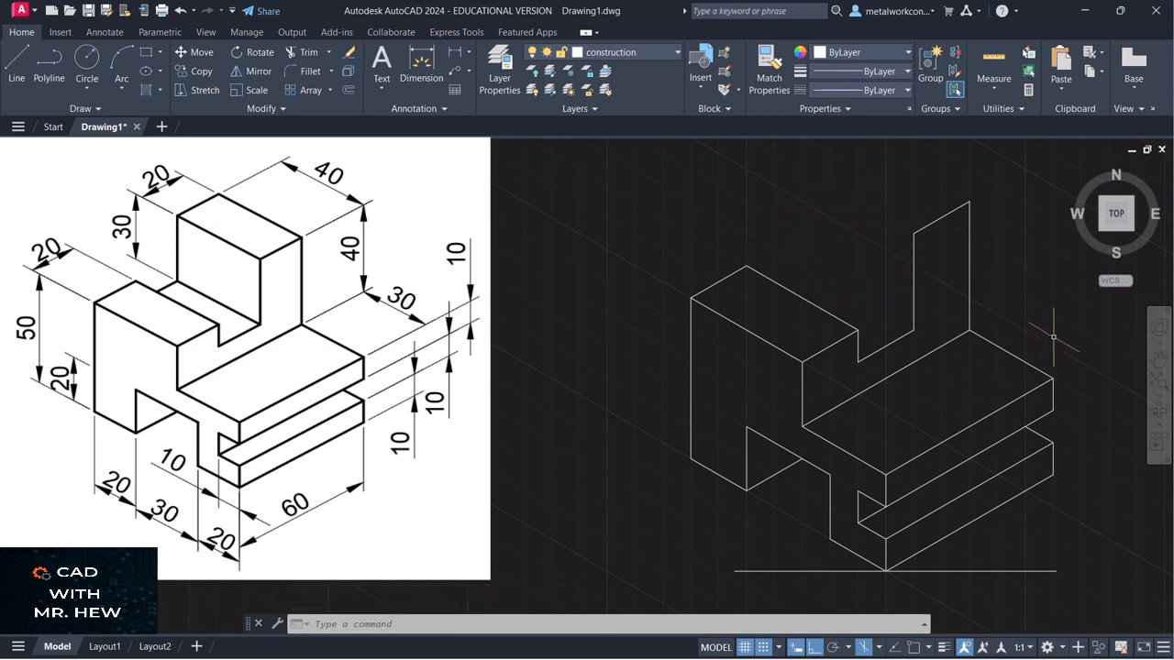
# In isoplane Left, outline the tall block's front face from its upper inner corner: 40 at 150°, 30 down and 40 at 330°
pyautogui.click(1158, 360)
pyautogui.moveTo(1087, 324)
pyautogui.mouseDown()
pyautogui.moveTo(1148, 370)
pyautogui.moveTo(1092, 322)
pyautogui.moveTo(1137, 368)
pyautogui.moveTo(1105, 351)
pyautogui.moveTo(1105, 377)
pyautogui.mouseUp()
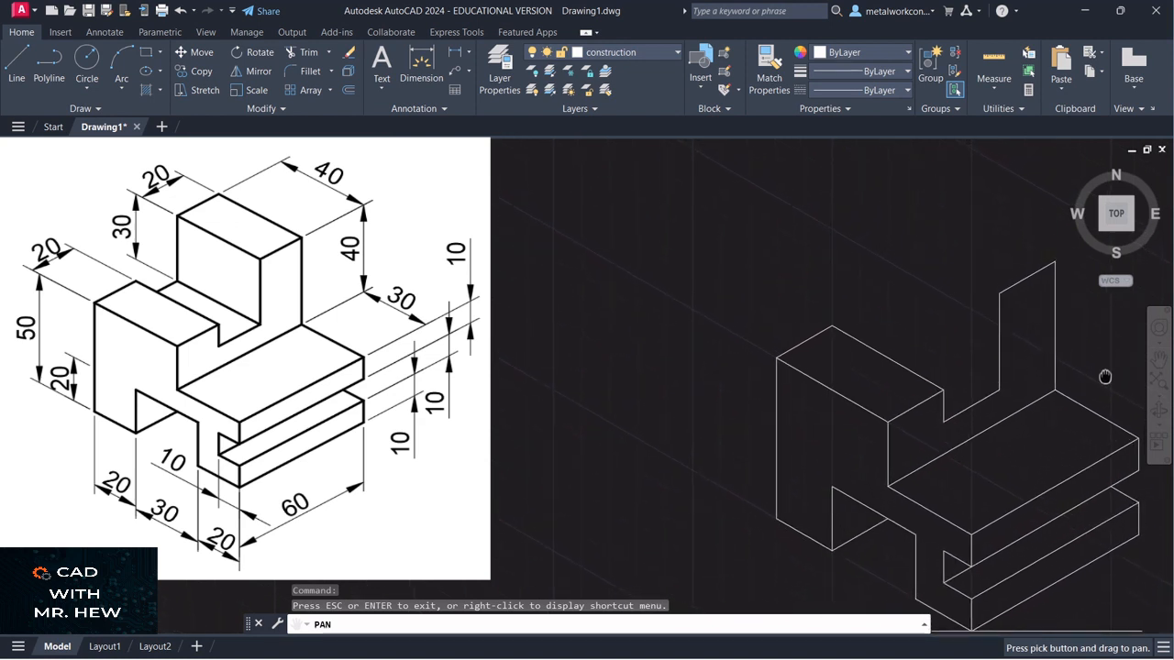
pyautogui.press('Escape')
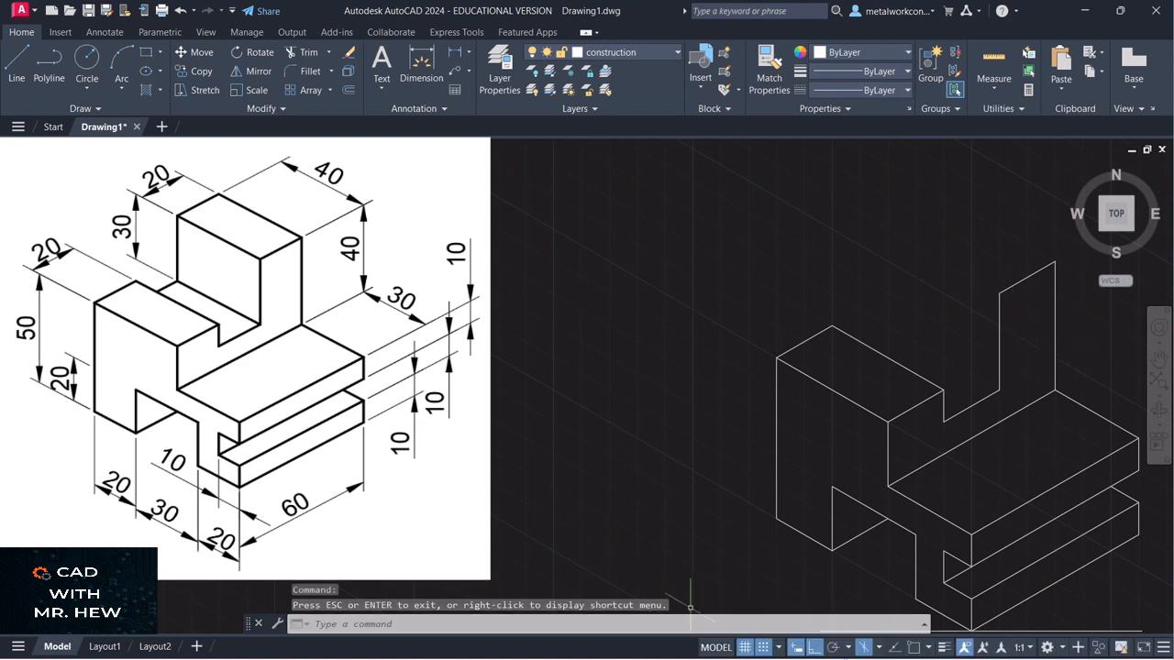
pyautogui.click(879, 649)
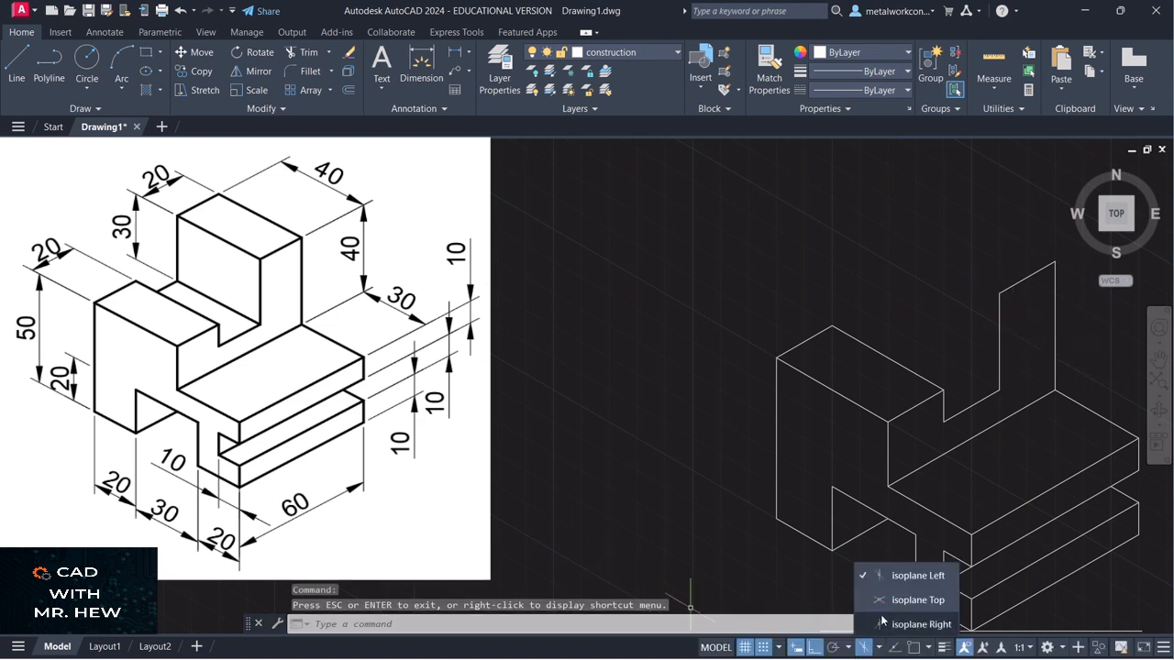
pyautogui.click(12, 74)
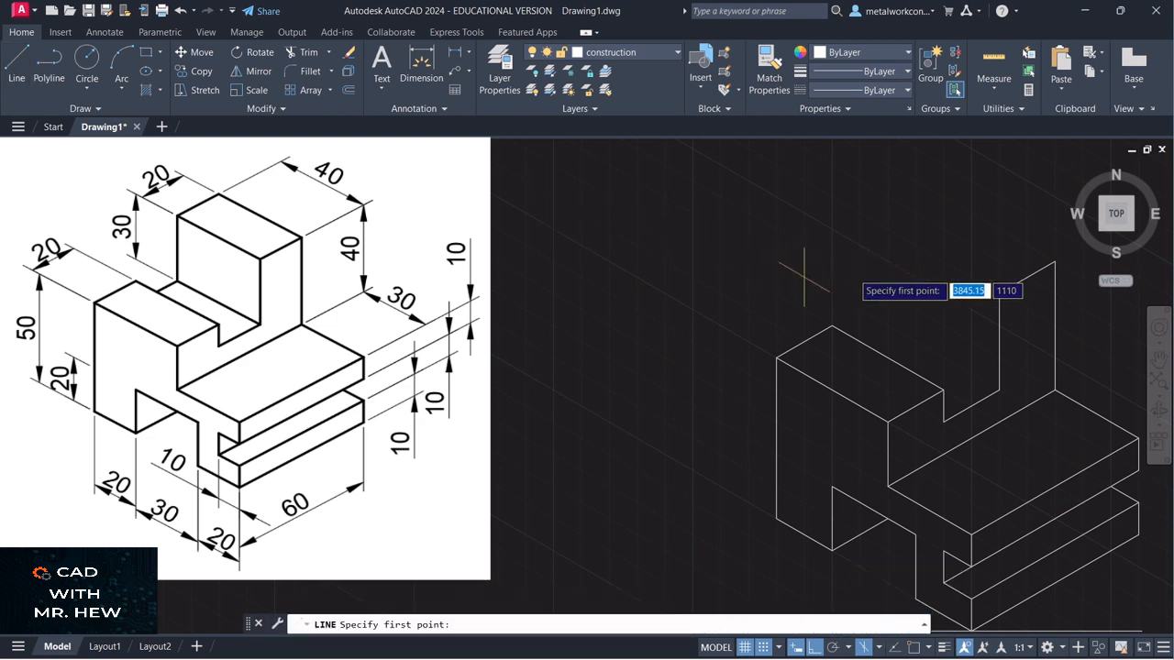
pyautogui.click(999, 292)
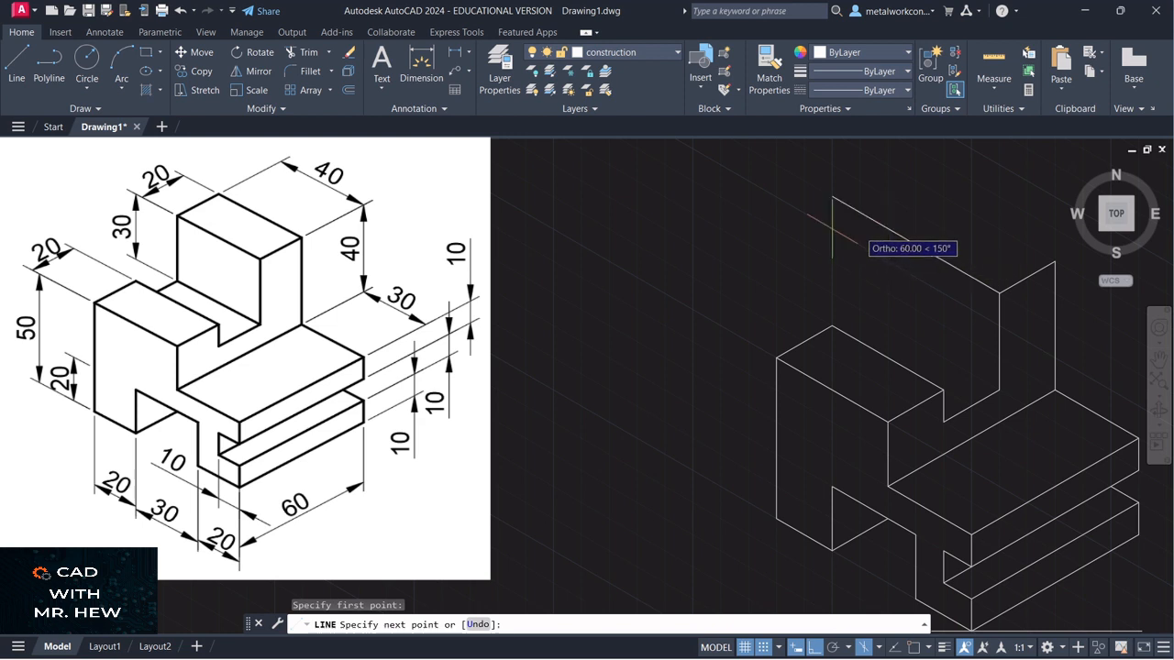
pyautogui.write('40')
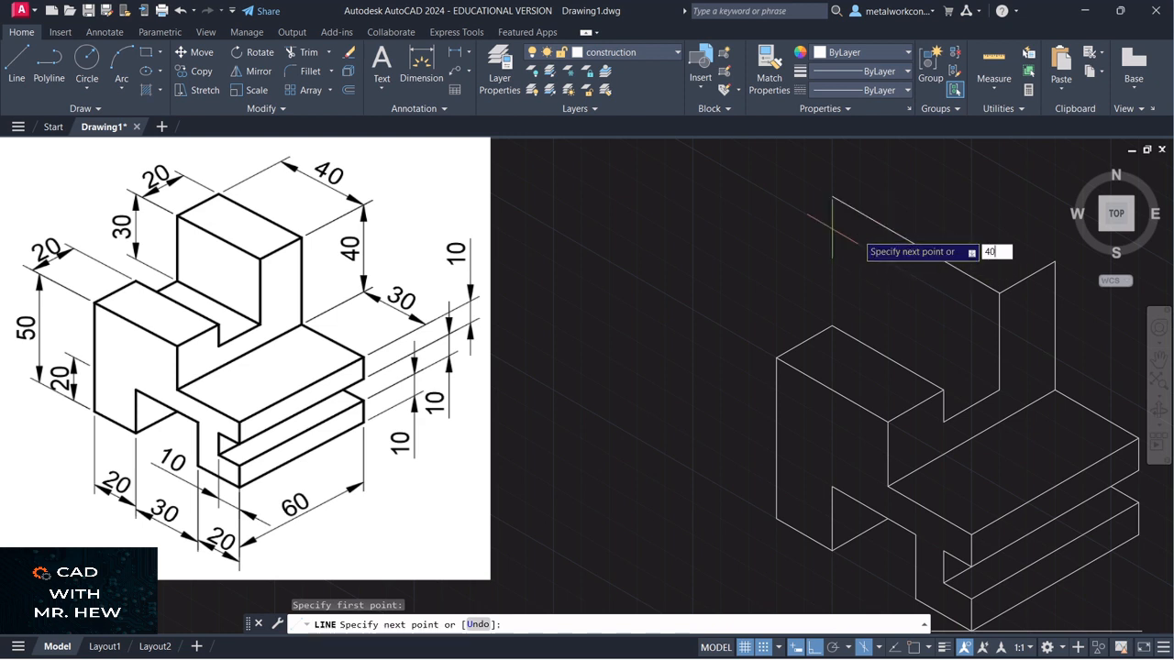
pyautogui.press('Return')
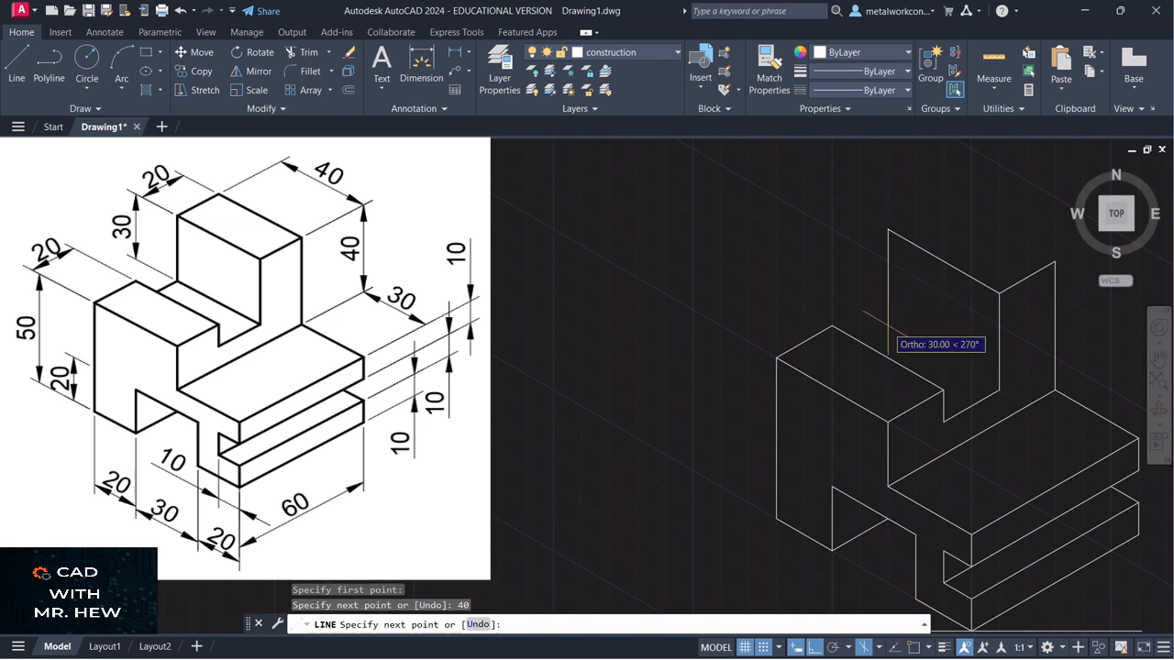
pyautogui.write('30')
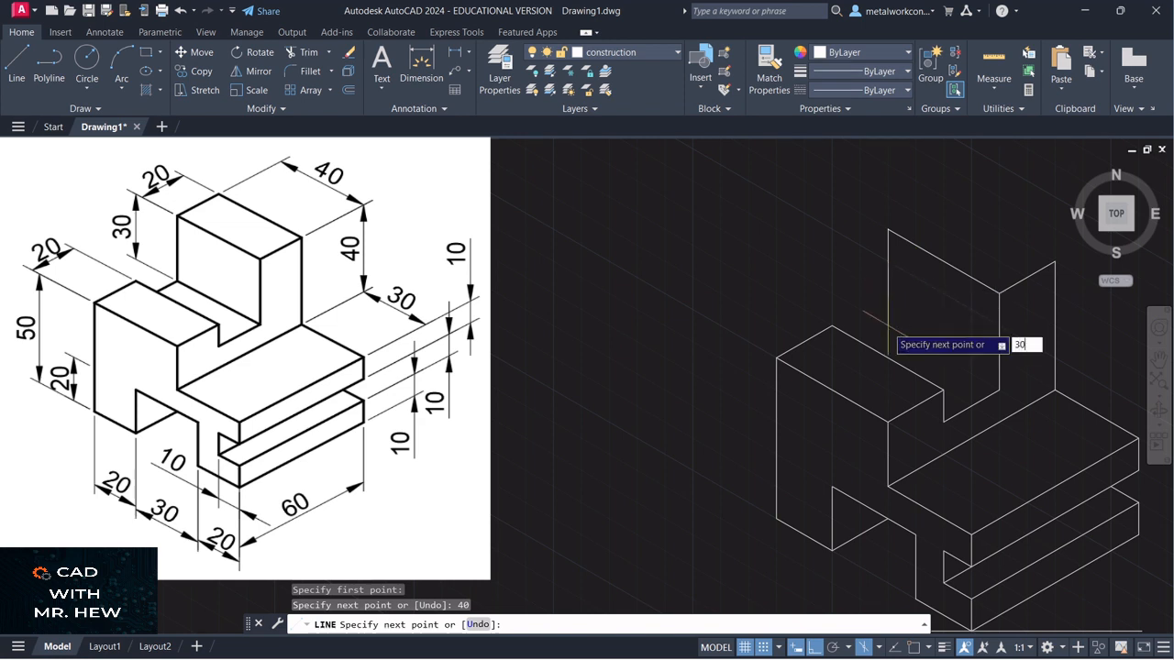
pyautogui.press('Return')
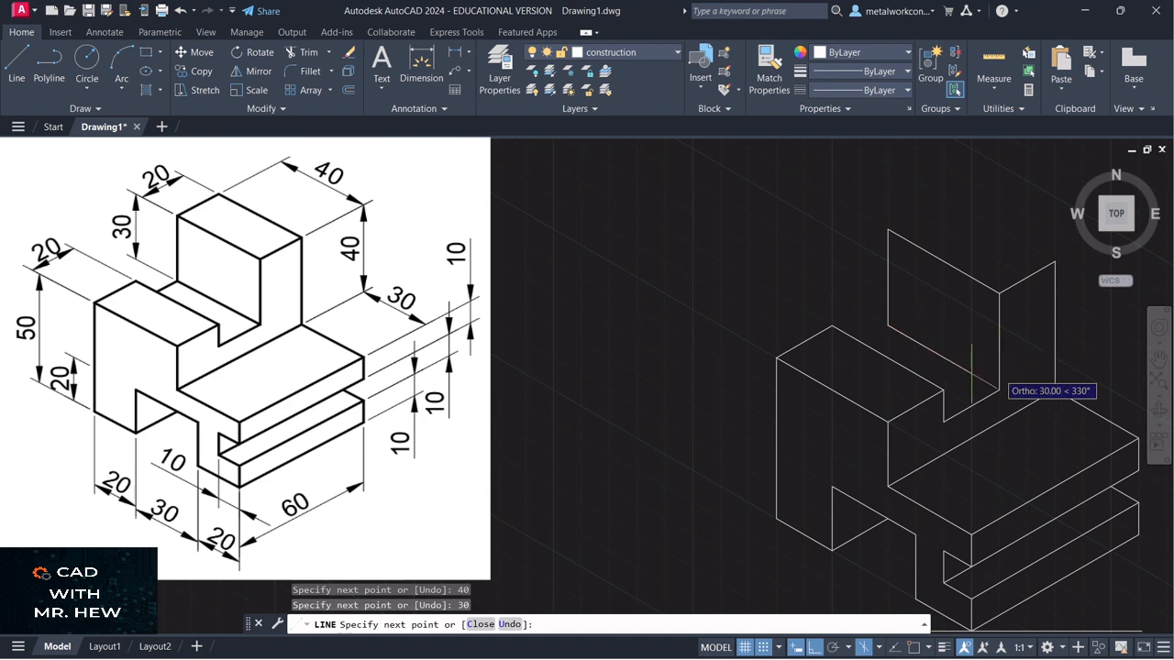
pyautogui.write('4')
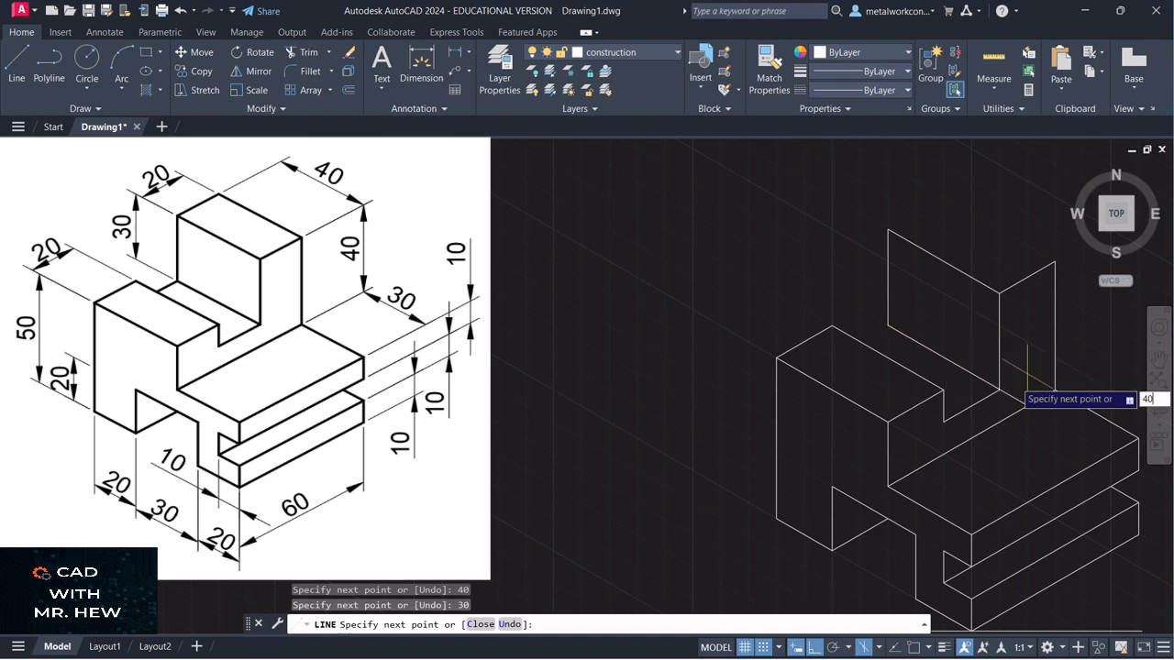
pyautogui.write('0')
pyautogui.press('Return')
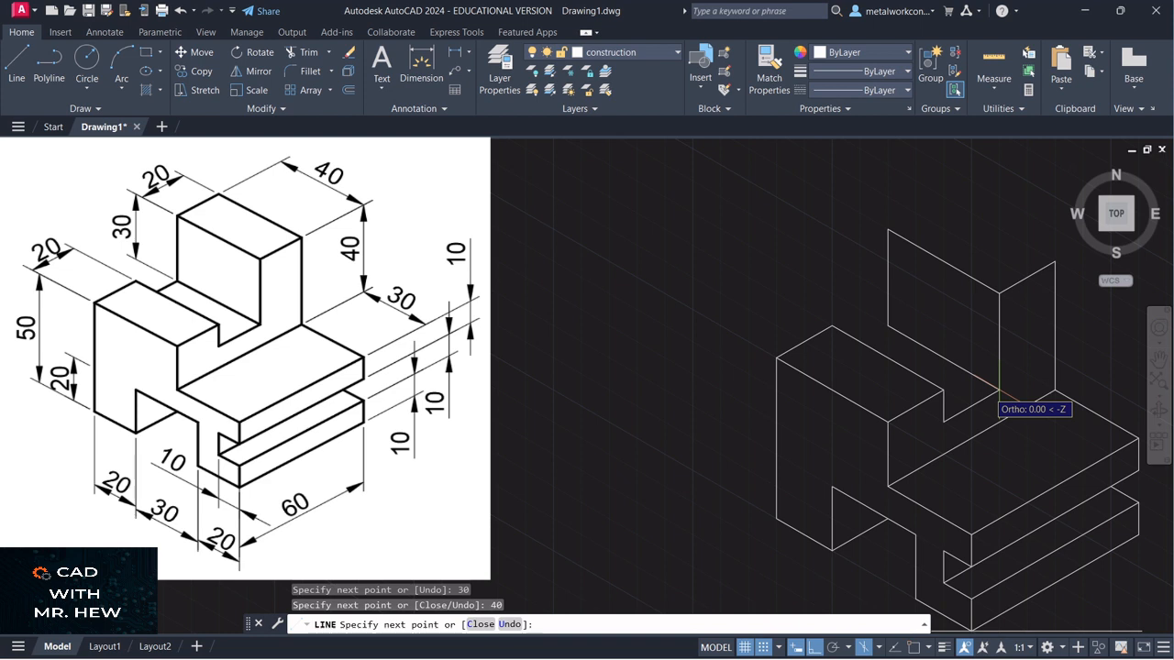
pyautogui.press('Return')
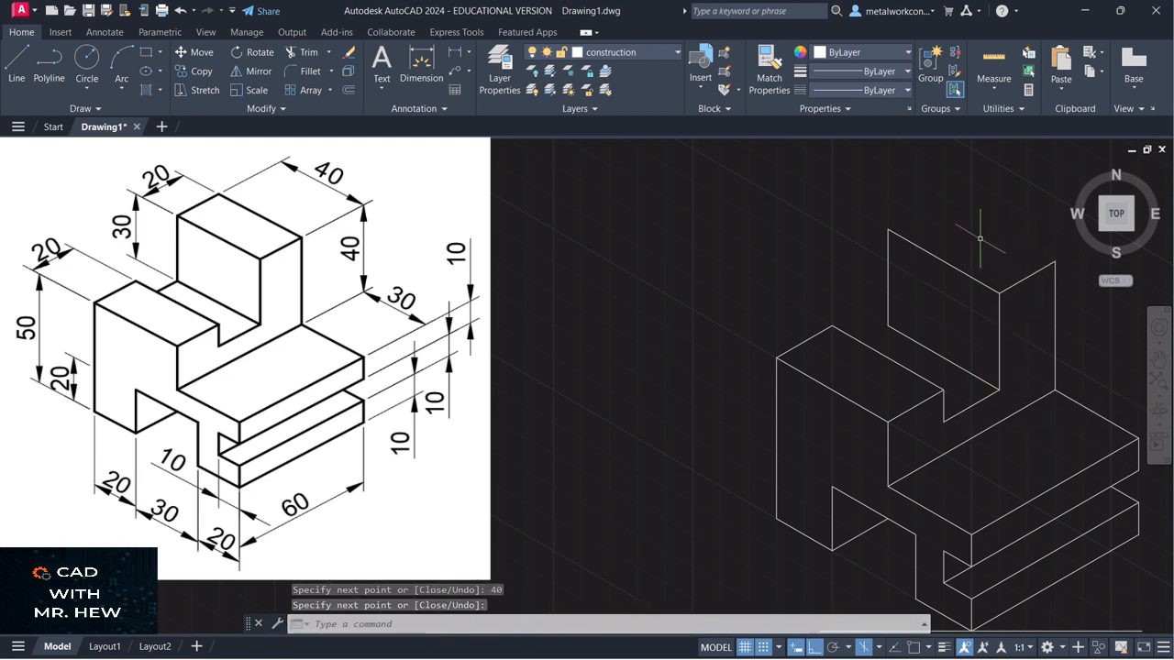
# Close the tall block's top face with a 40 line at 150° from its back corner and a 20 line at 210° in isoplane Right
pyautogui.click(12, 73)
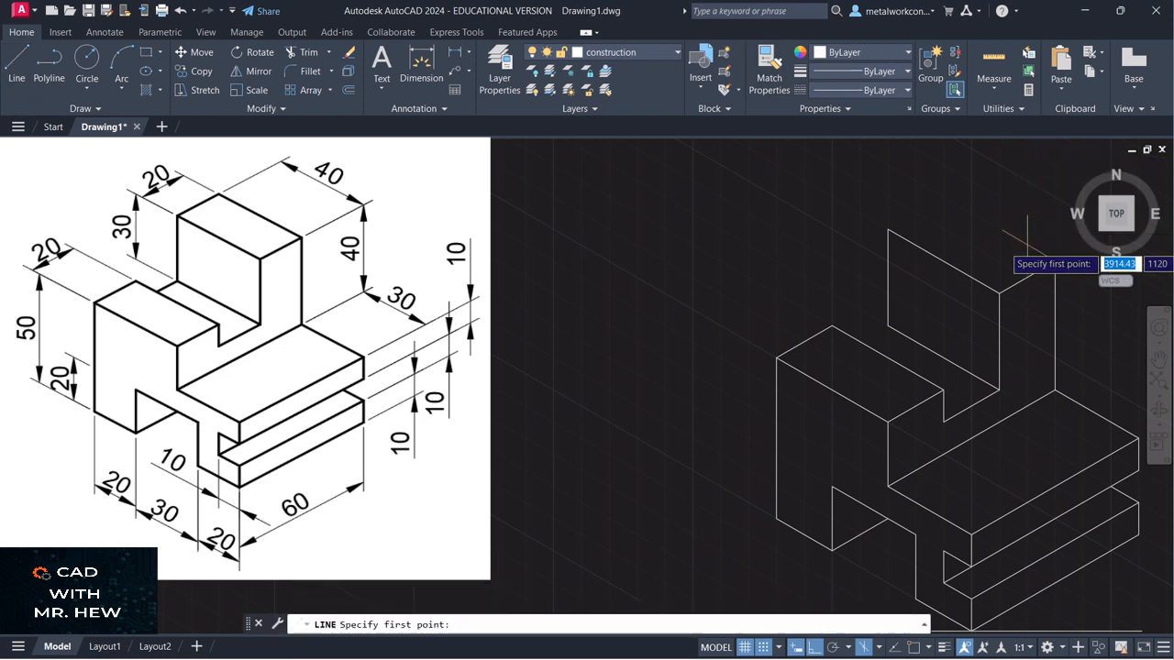
pyautogui.click(1054, 264)
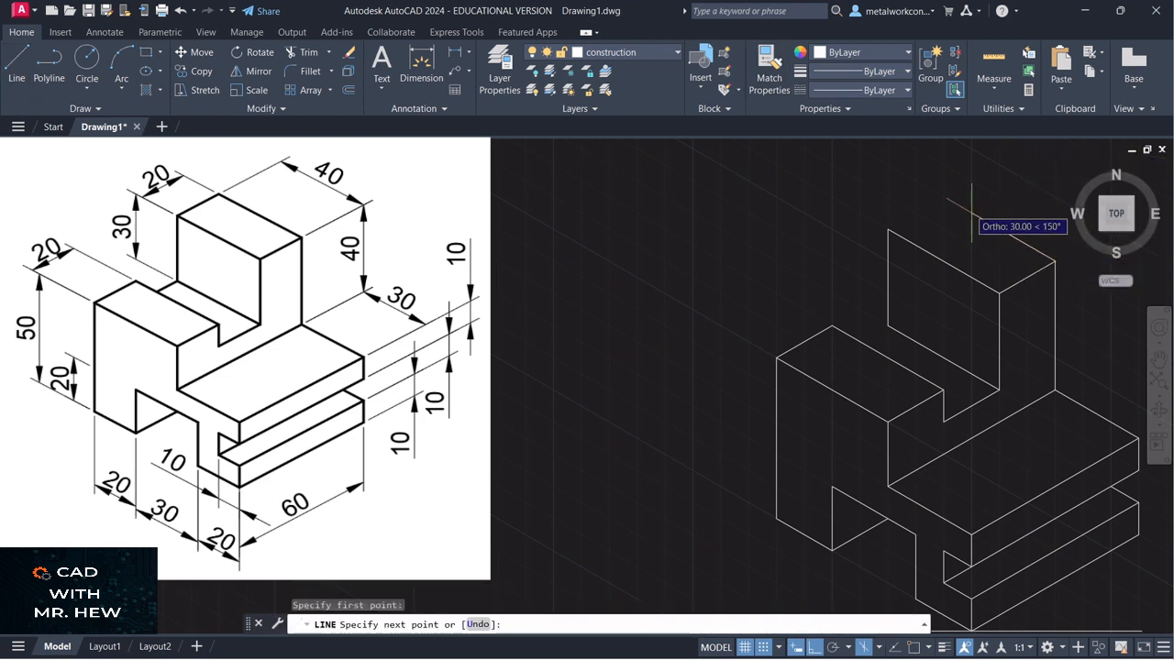
pyautogui.write('40')
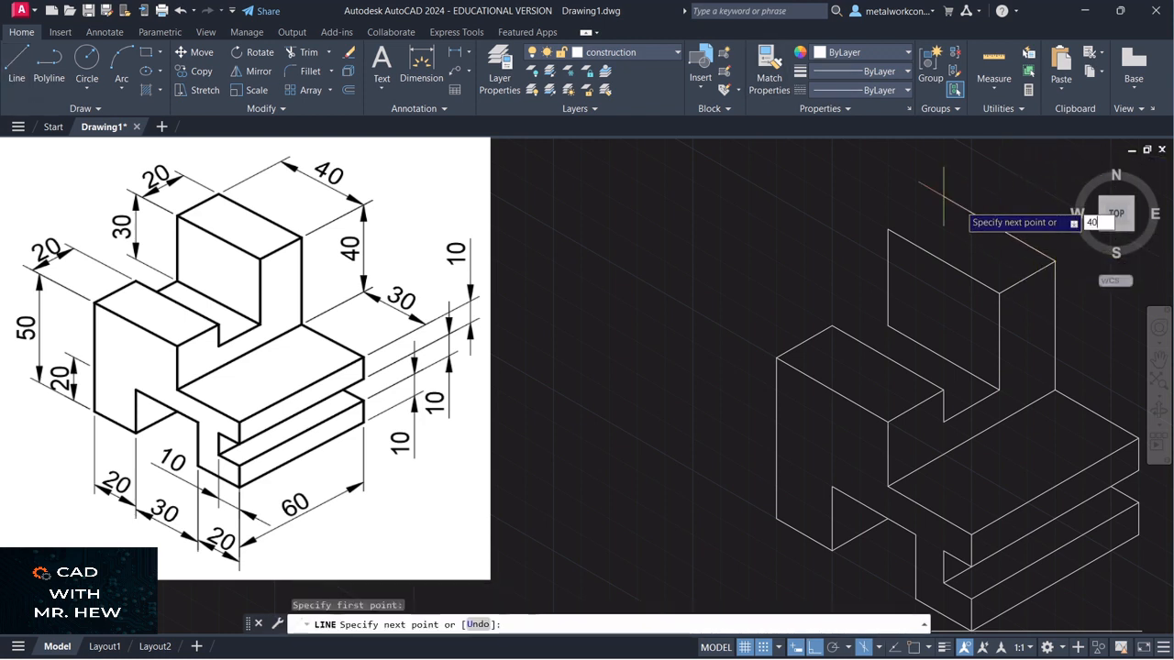
pyautogui.press('Return')
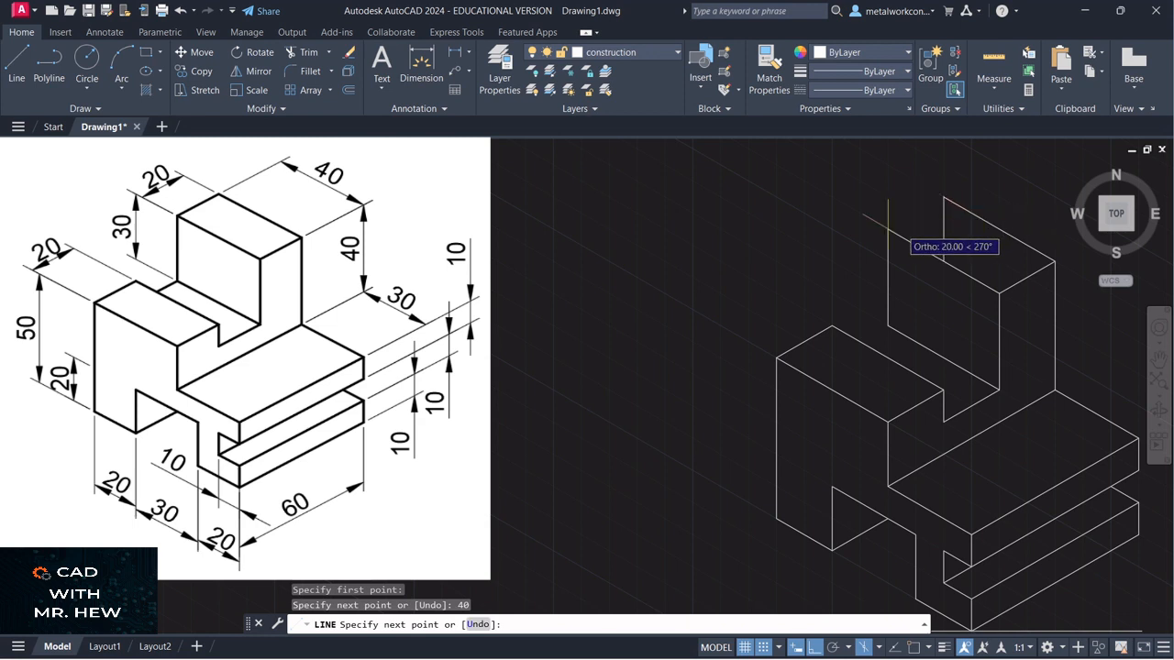
pyautogui.click(879, 647)
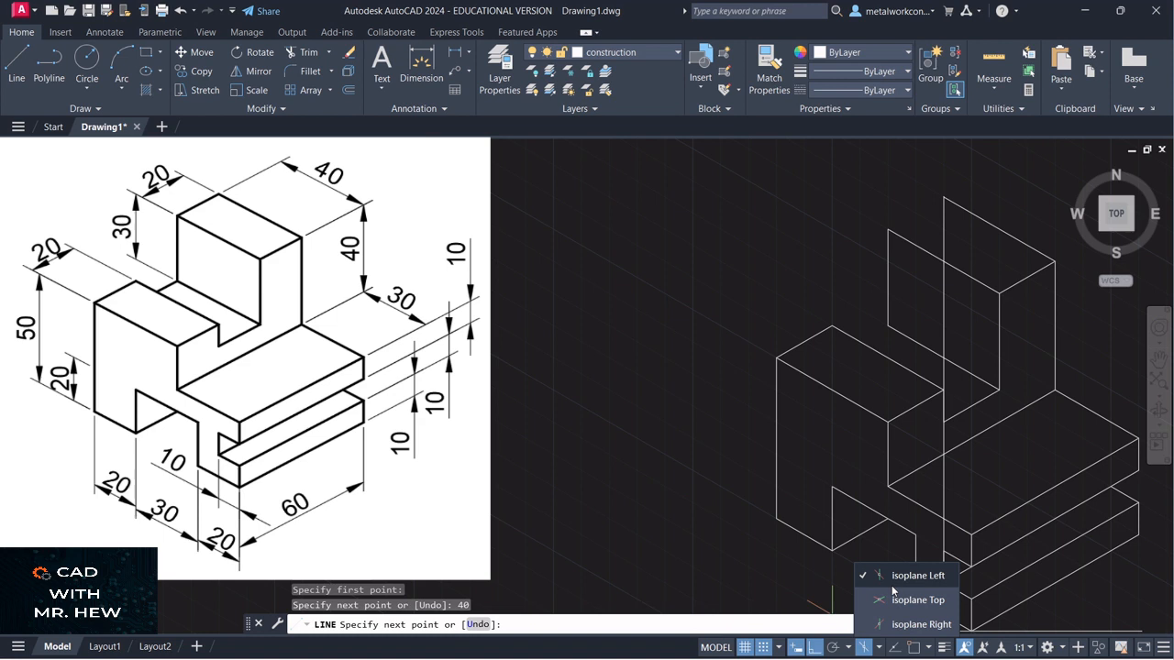
pyautogui.click(904, 625)
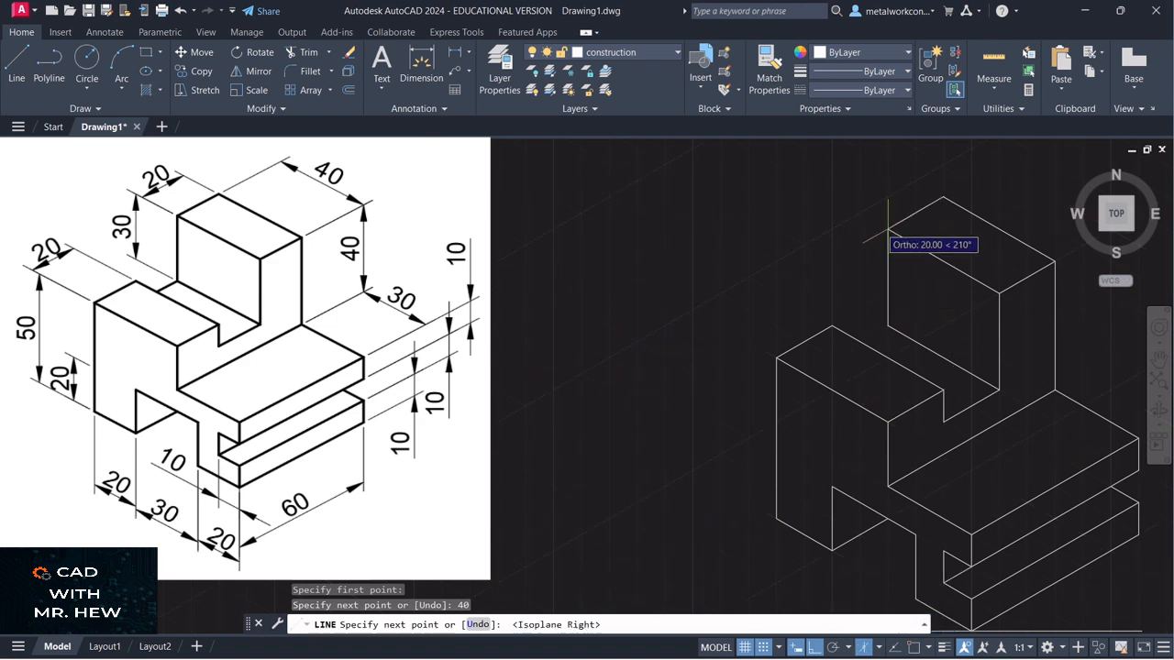
pyautogui.write('20')
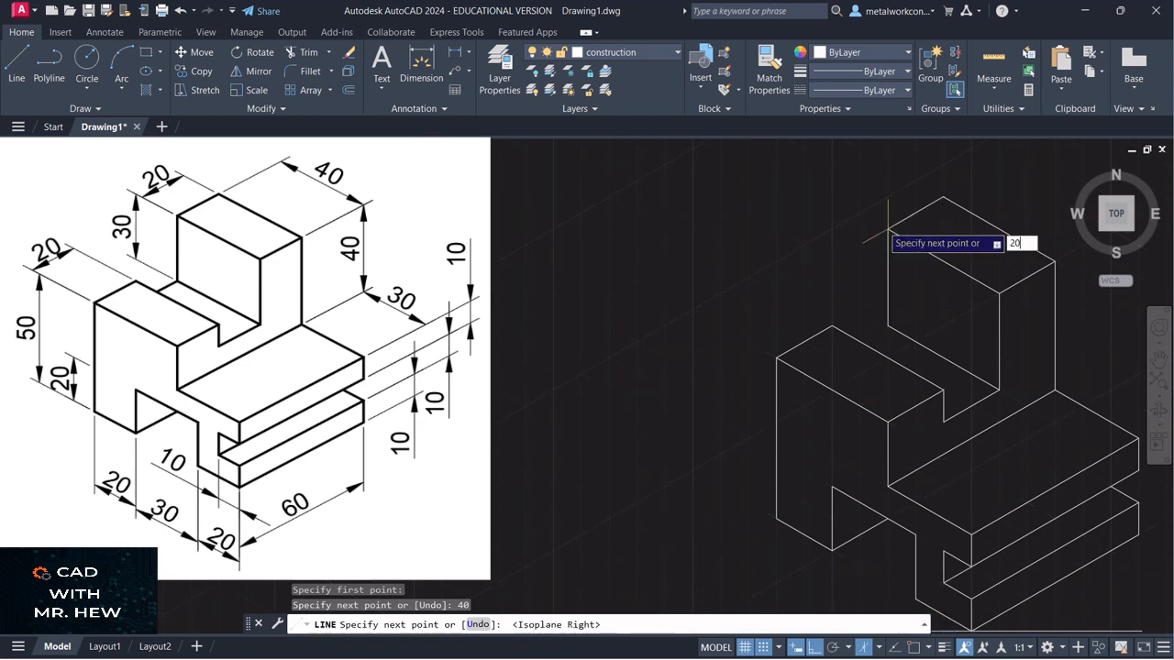
pyautogui.press('Return')
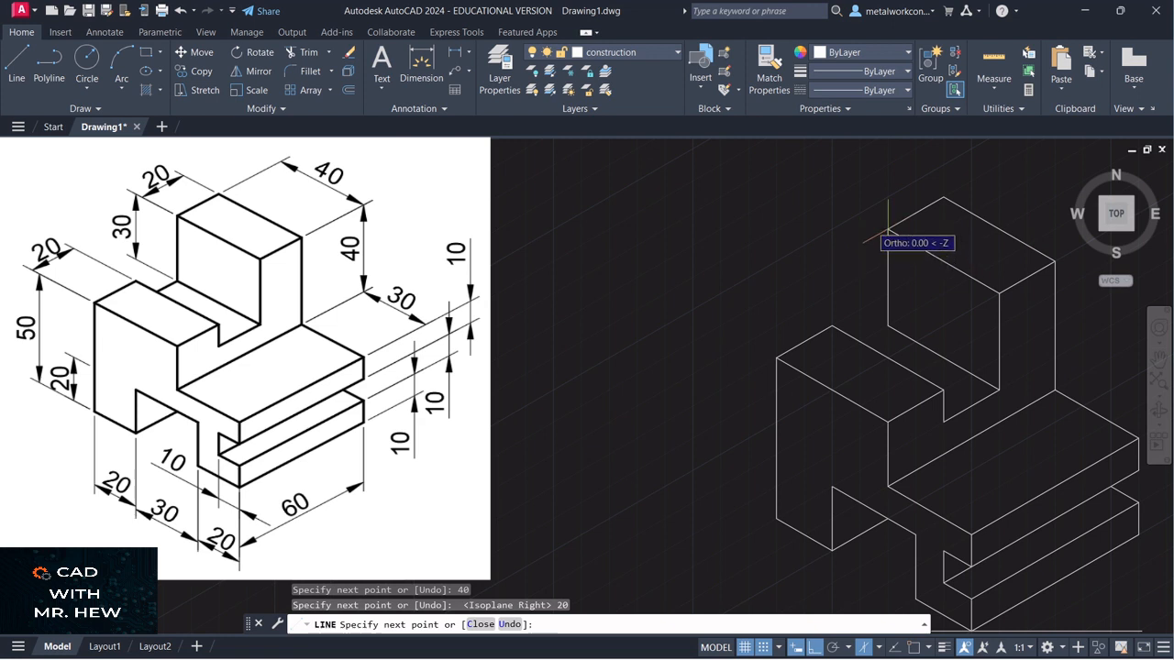
pyautogui.press('Escape')
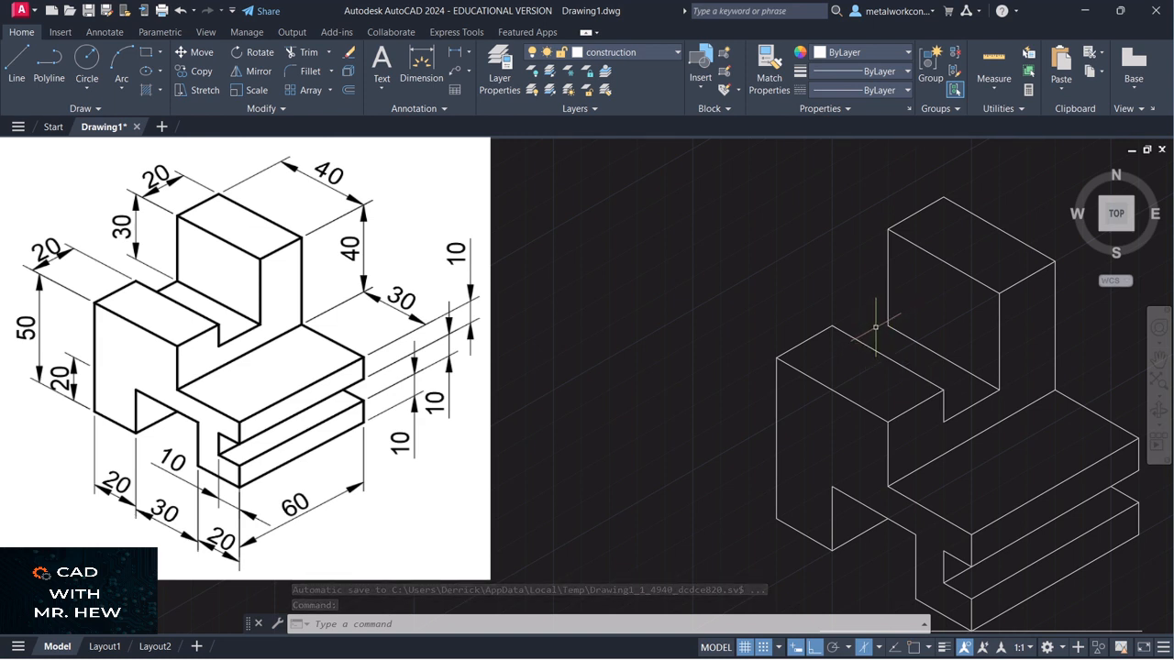
# Draw the channel floor's visible rear edge, 10 long at 210°, from the lower outer corner of the tall block's front face
pyautogui.click(18, 66)
pyautogui.click(888, 324)
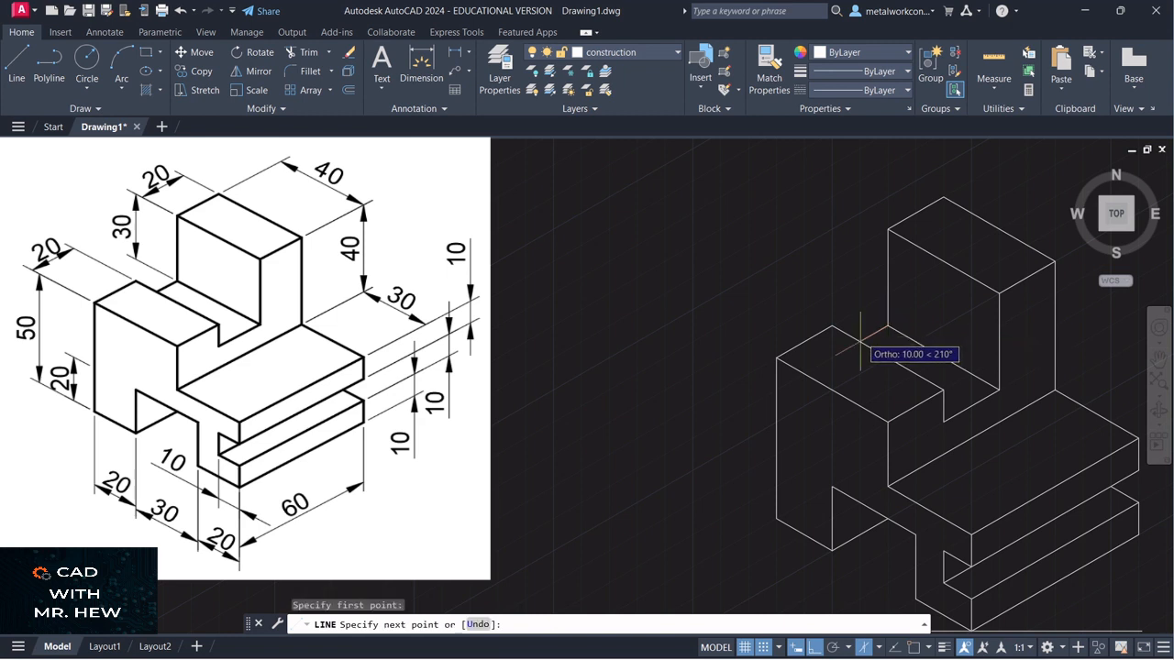
pyautogui.write('10')
pyautogui.press('Return')
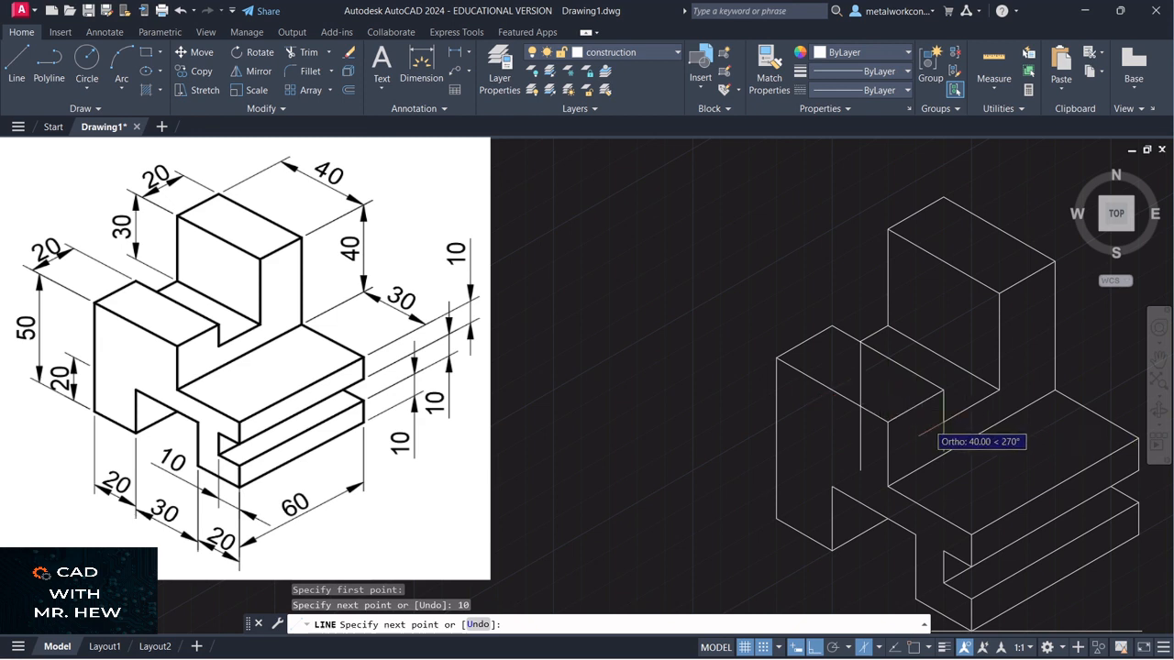
pyautogui.press('Return')
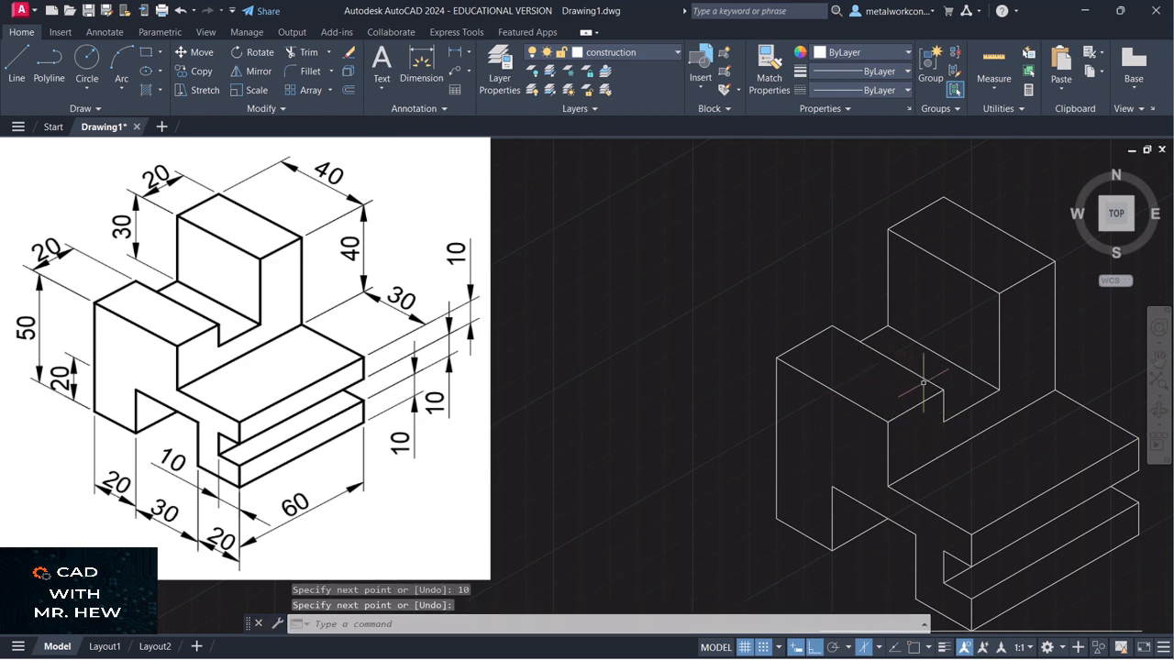
pyautogui.click(1159, 360)
pyautogui.moveTo(1101, 399); pyautogui.dragTo(1080, 368)
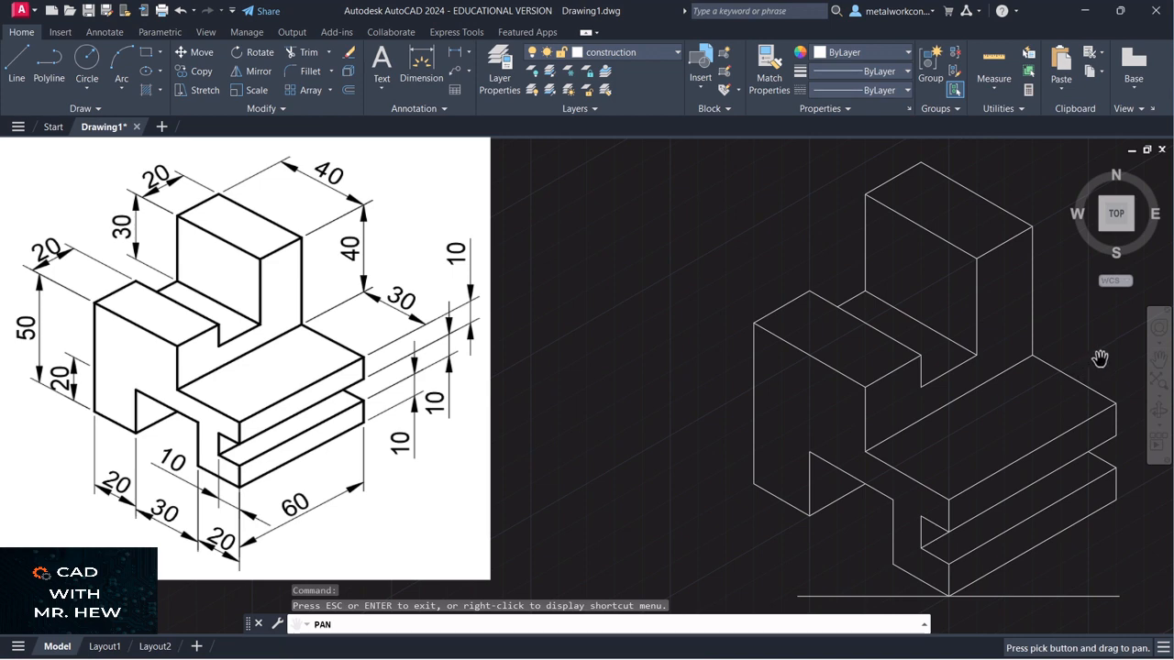
pyautogui.press('Escape')
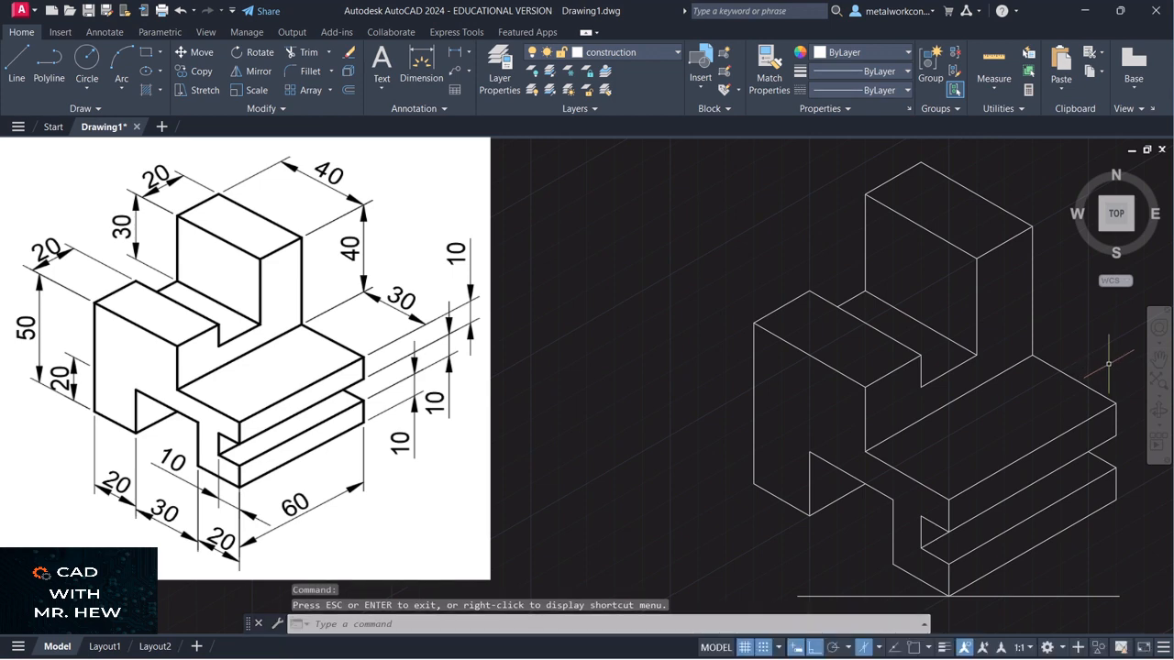